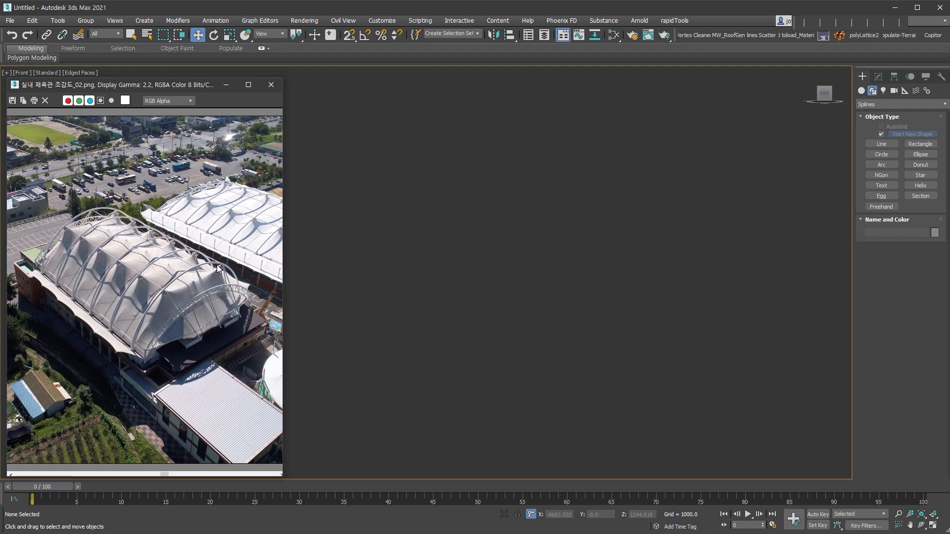
Check the gymnasium reference photo, and draw a rectangle with length 1500 and width 16000 in the Front view
scroll(172, 291, "up", 3)
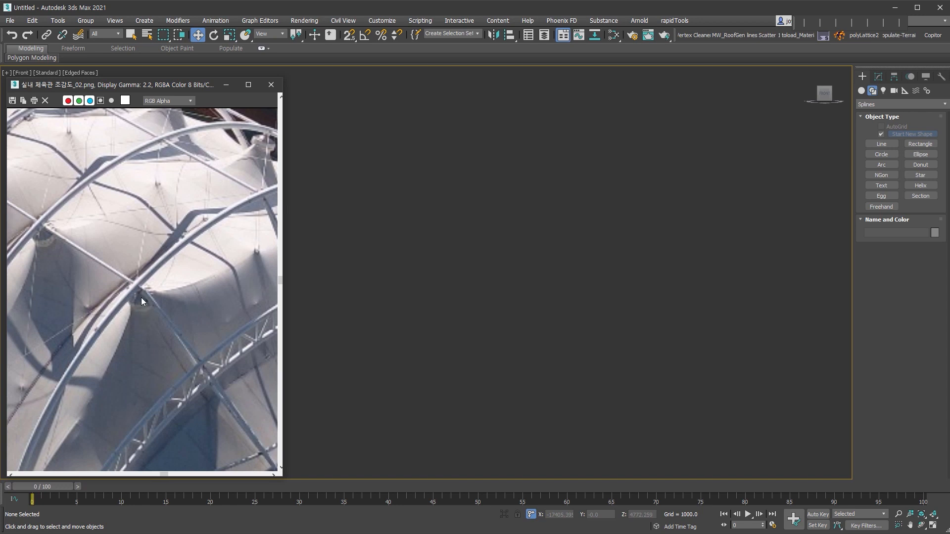
scroll(141, 298, "down", 2)
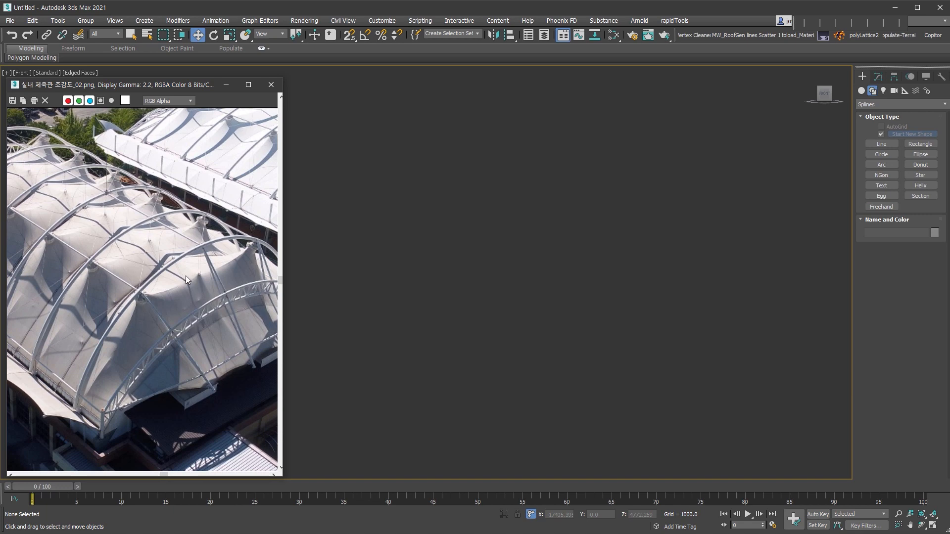
scroll(174, 364, "down", 2)
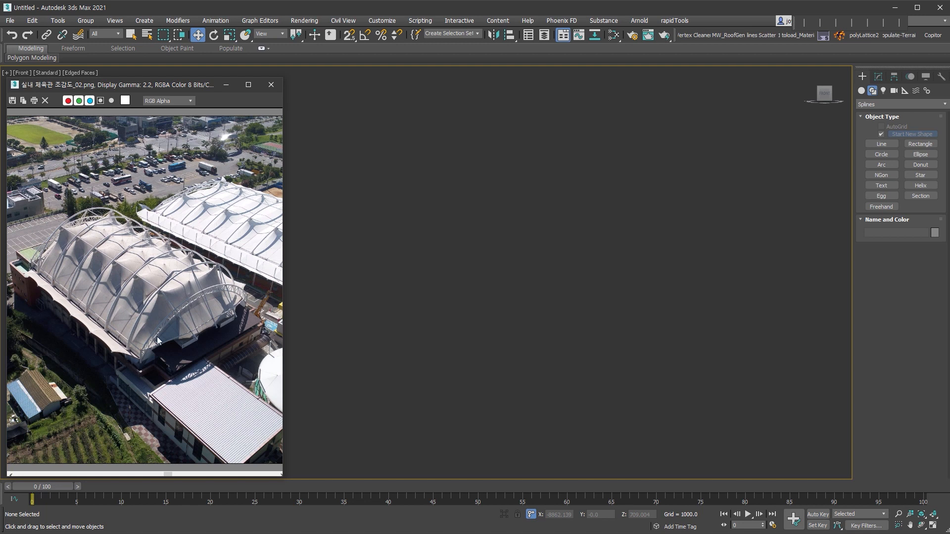
left_click(920, 144)
left_click_drag(388, 235, 794, 288)
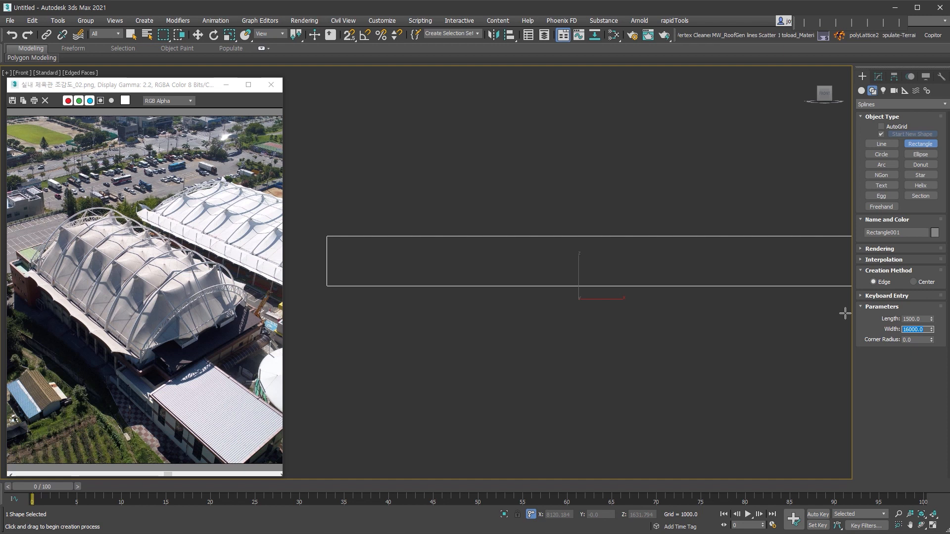
scroll(646, 311, "down", 2)
middle_click_drag(646, 311, 614, 319)
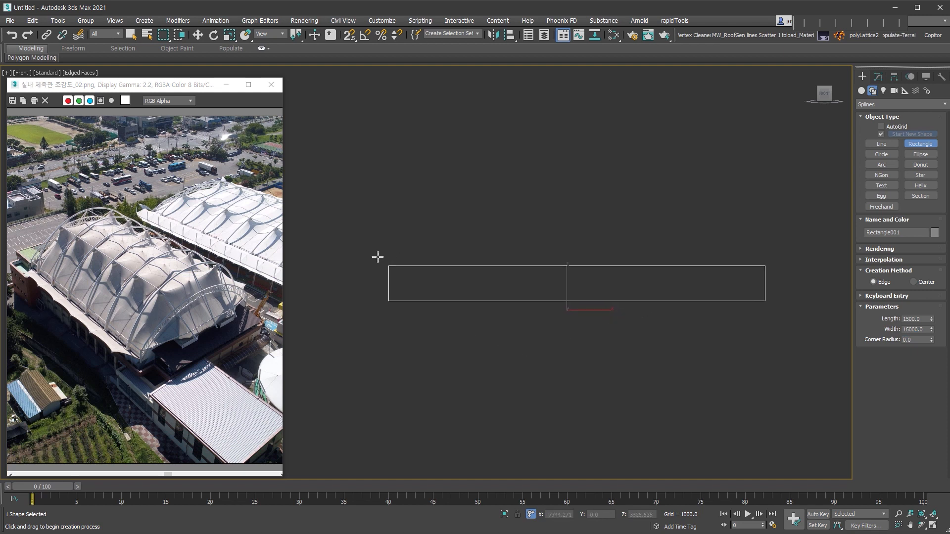
With snapping on, draw an arc with a radius of about 8439 between the rectangle's upper corners
left_click(881, 165)
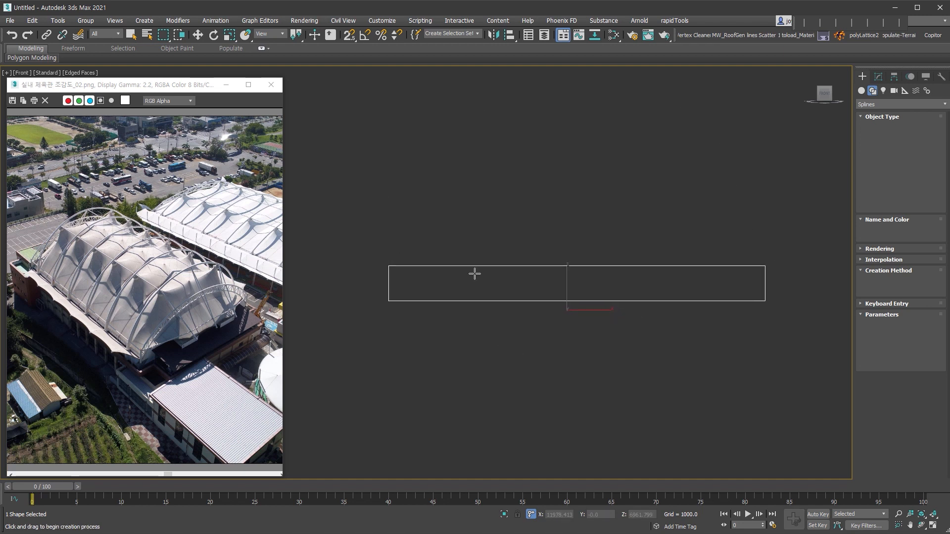
middle_click_drag(389, 282, 363, 290)
key("s")
left_click_drag(363, 273, 739, 273)
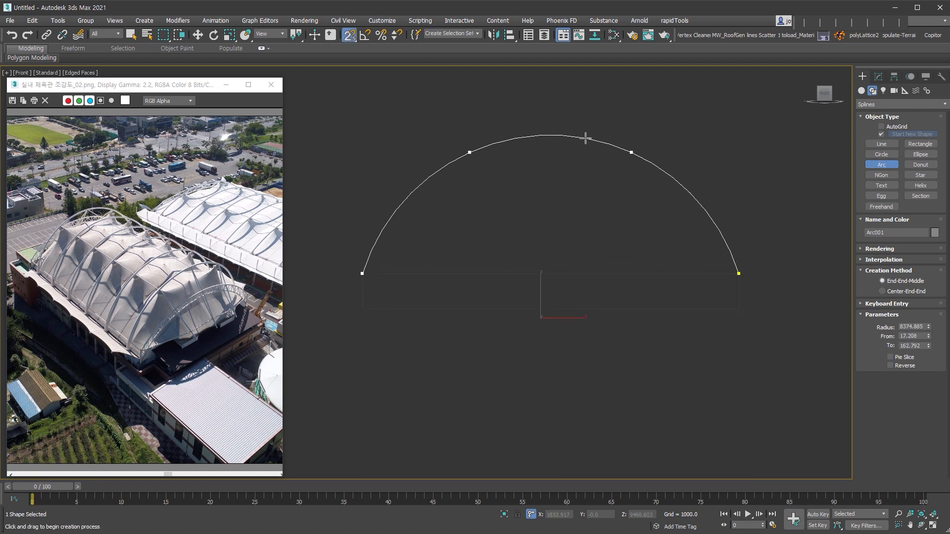
left_click(583, 142)
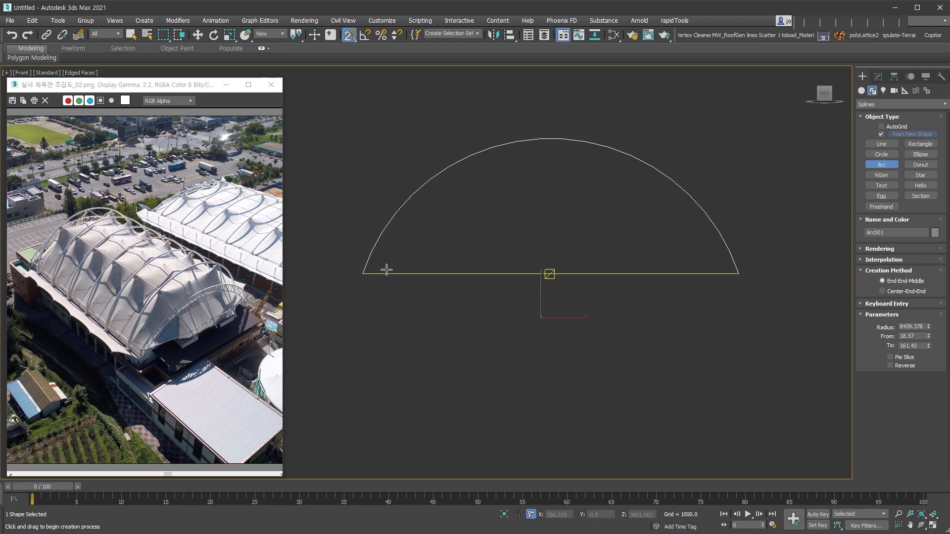
Draw a second, flatter arc with a radius of about 14103 between the same upper corners of the rectangle
left_click_drag(362, 271, 733, 271)
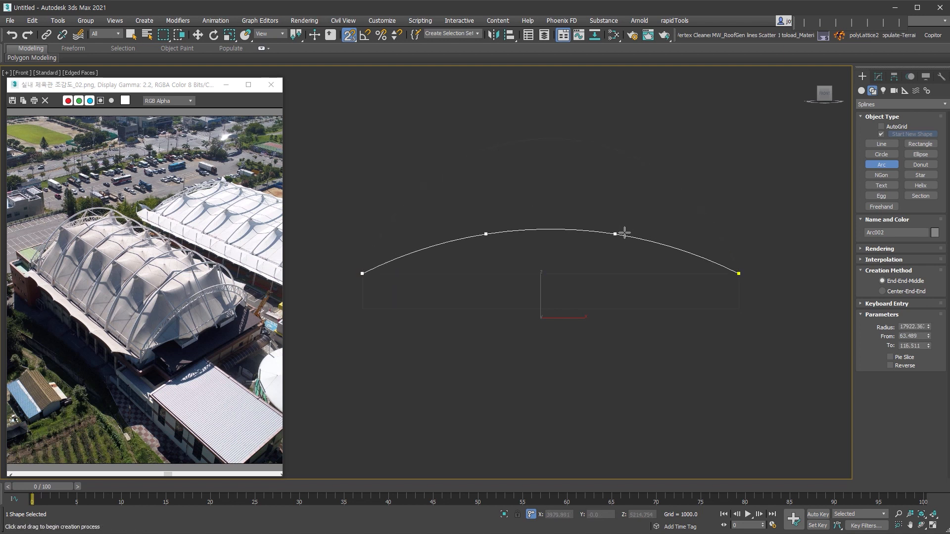
left_click(606, 219)
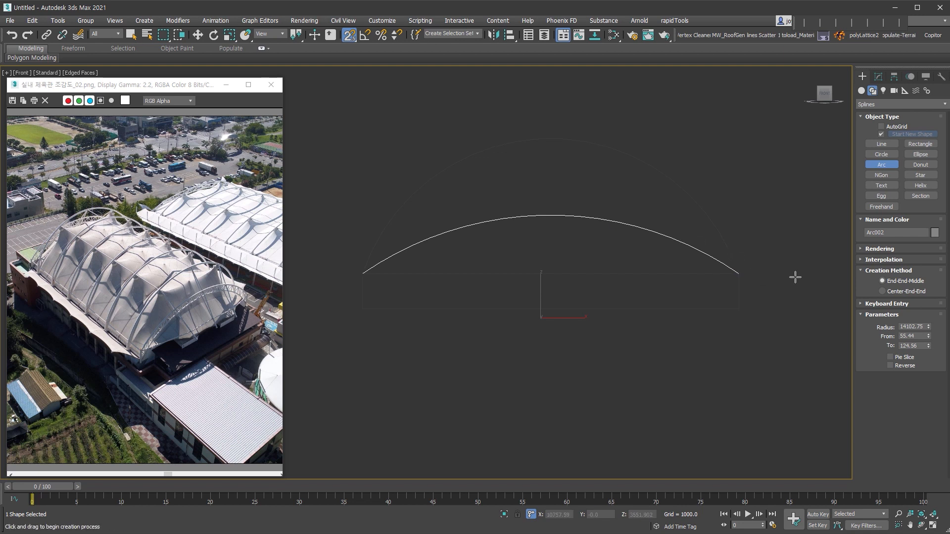
key("w")
Select both arcs and apply a Normalize Spline modifier to them
left_click_drag(721, 122, 553, 244)
scroll(68, 352, "up", 3)
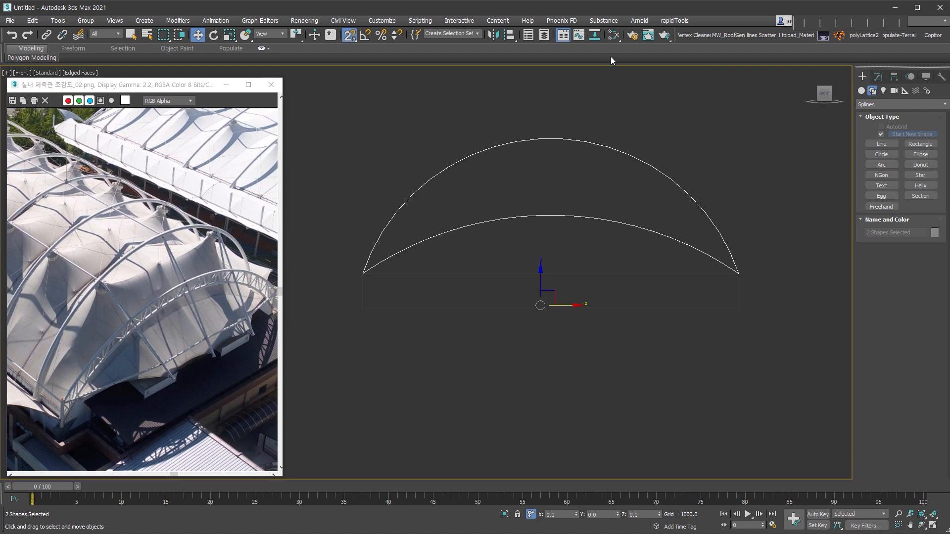
left_click(878, 77)
right_click(912, 104)
left_click(925, 182)
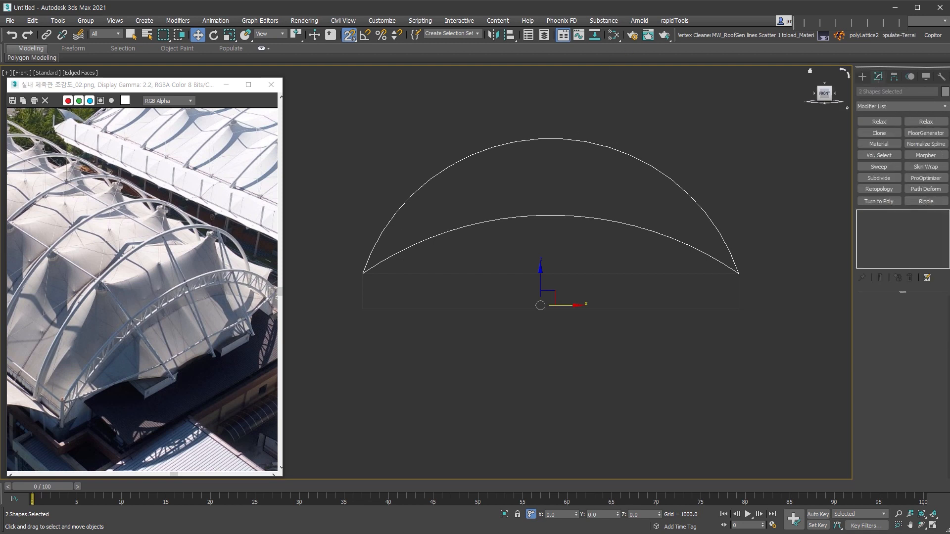
left_click(933, 145)
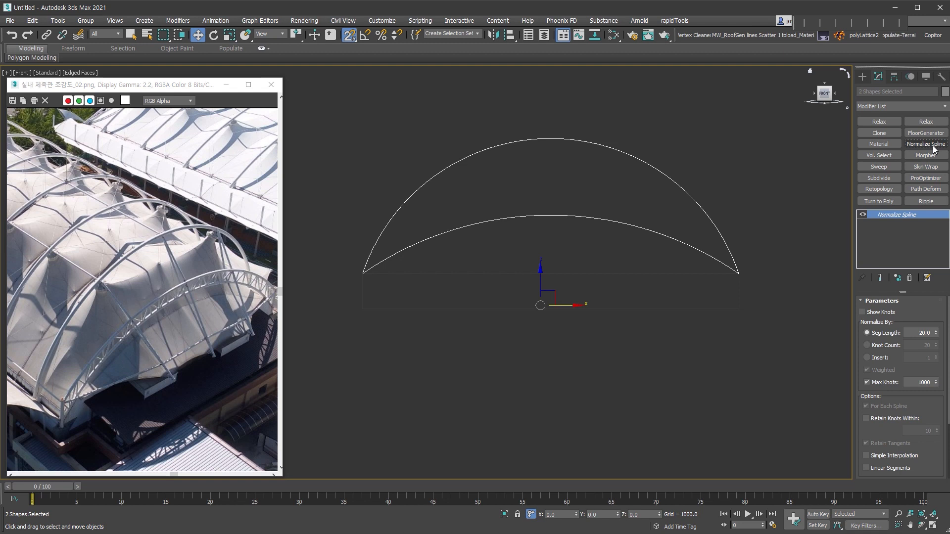
Show the knots of both arcs and normalize them by a knot count of 7
left_click(906, 311)
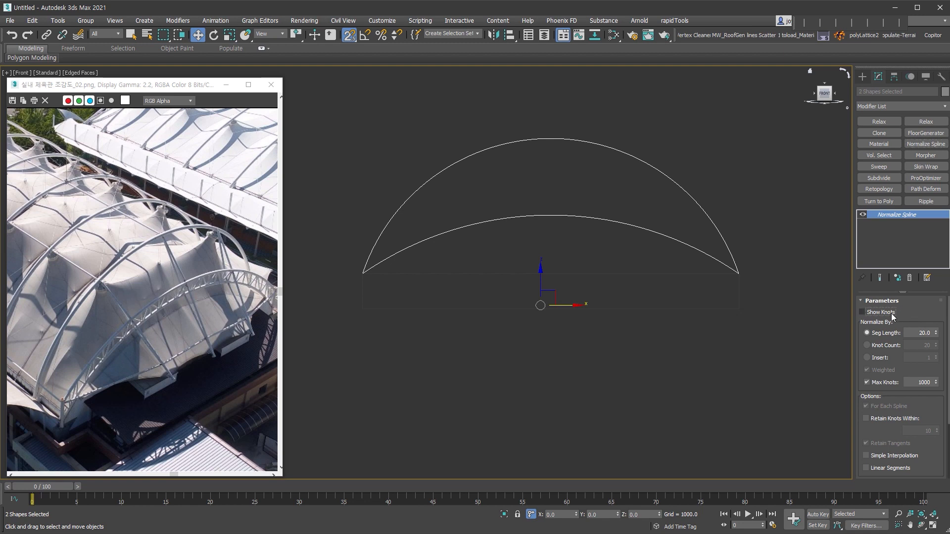
left_click(885, 346)
type("7")
key("Return")
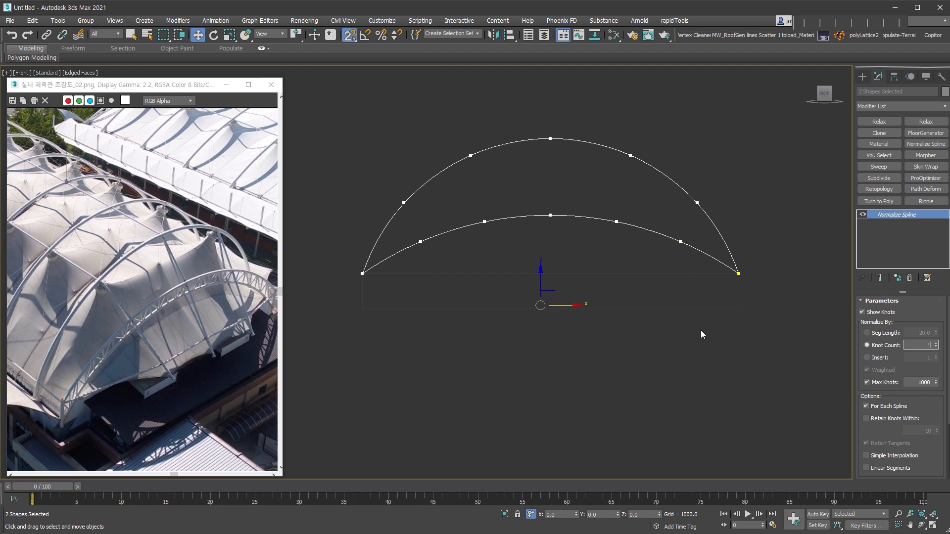
Convert both normalized arcs to Editable Spline
right_click(590, 195)
left_click(723, 321)
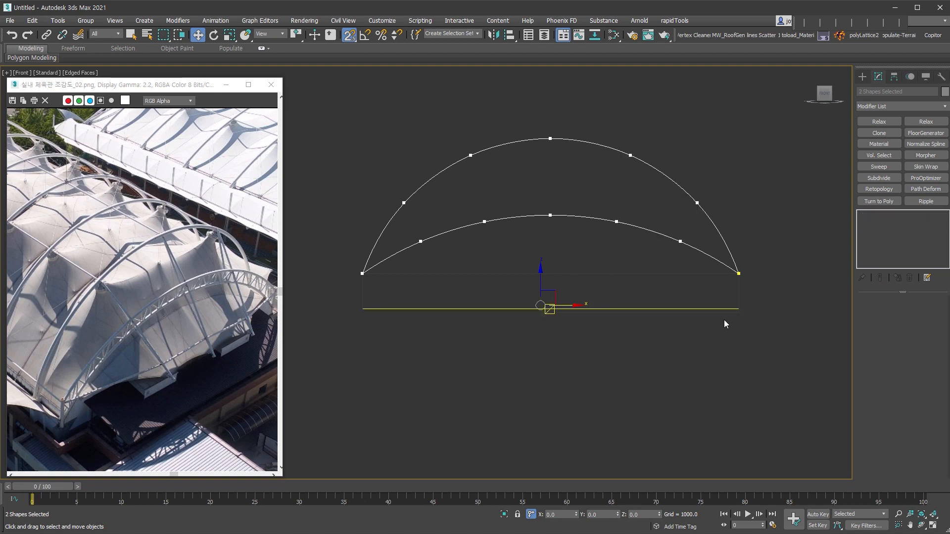
left_click(739, 371)
Set the lower arc's interpolation steps to 0 so that its segments are straight
left_click_drag(648, 202, 592, 239)
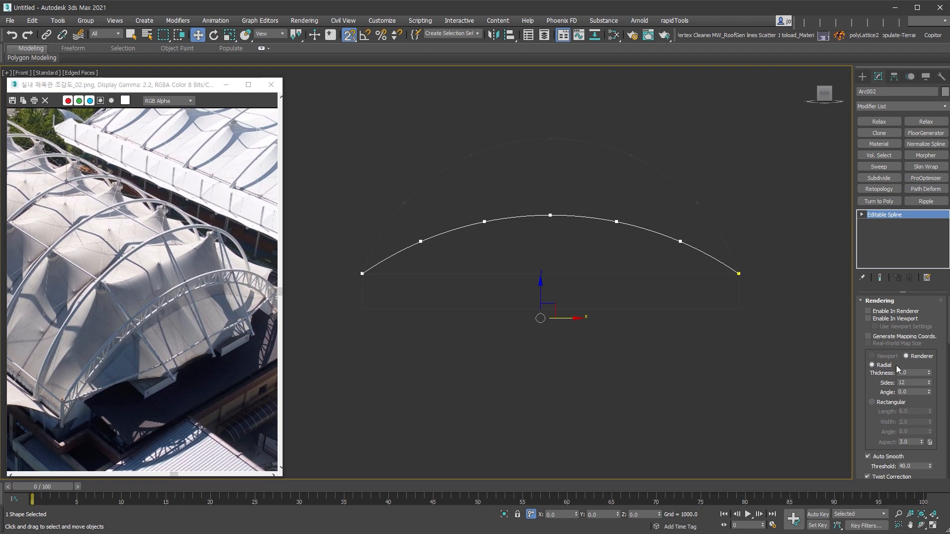
left_click(888, 300)
right_click(926, 323)
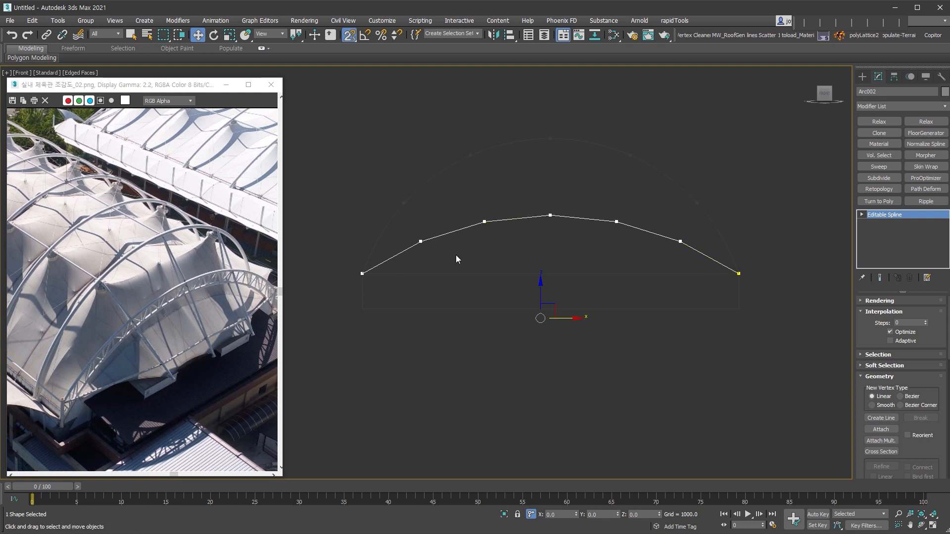
Clone the upper arc in place as an independent copy
left_click_drag(651, 141, 616, 170)
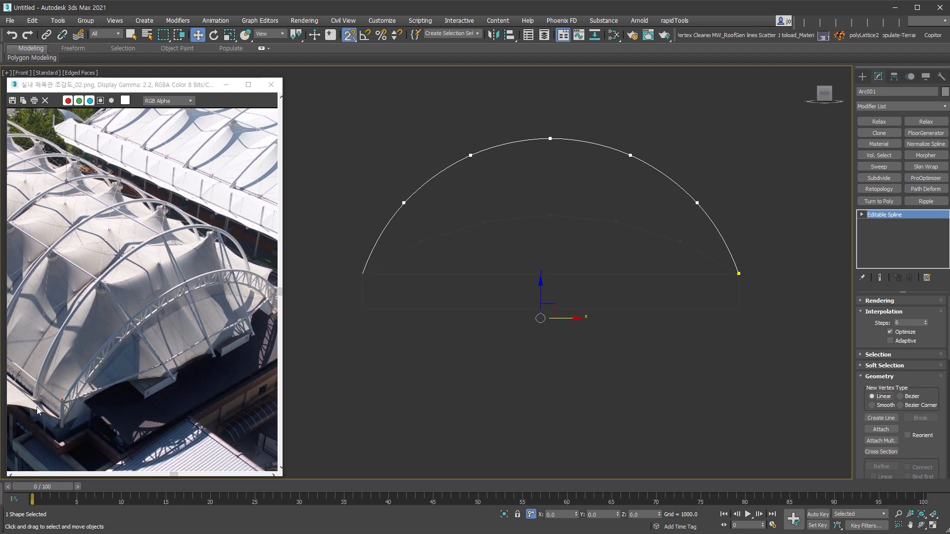
middle_click_drag(94, 353, 156, 344)
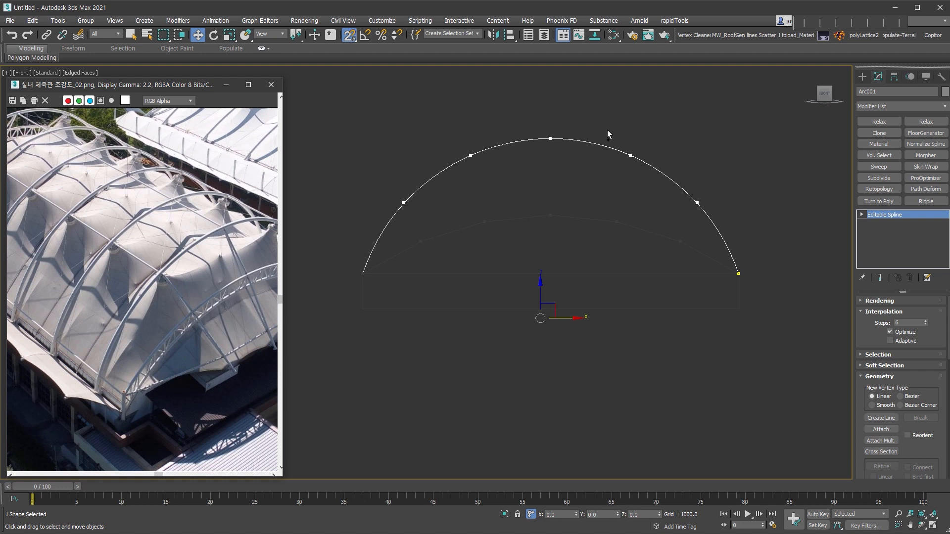
key("ctrl+v")
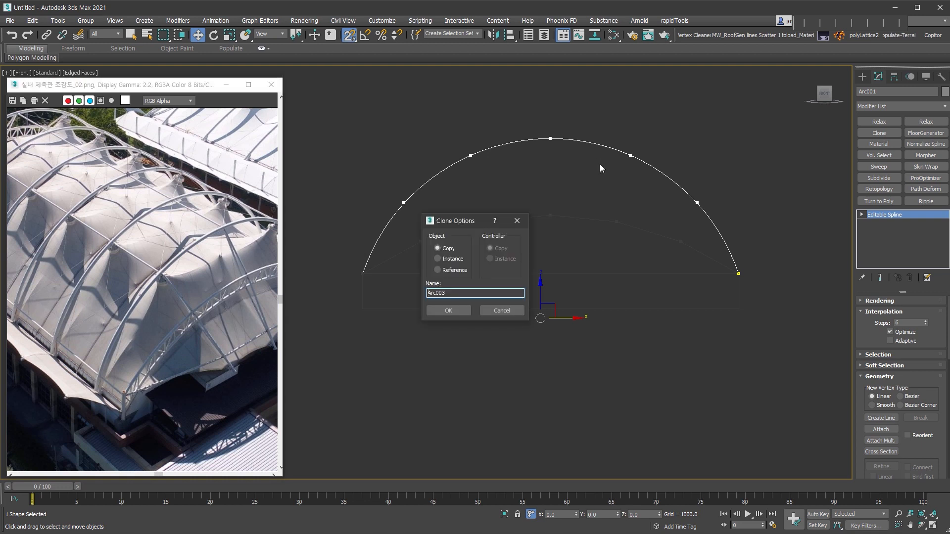
left_click(450, 311)
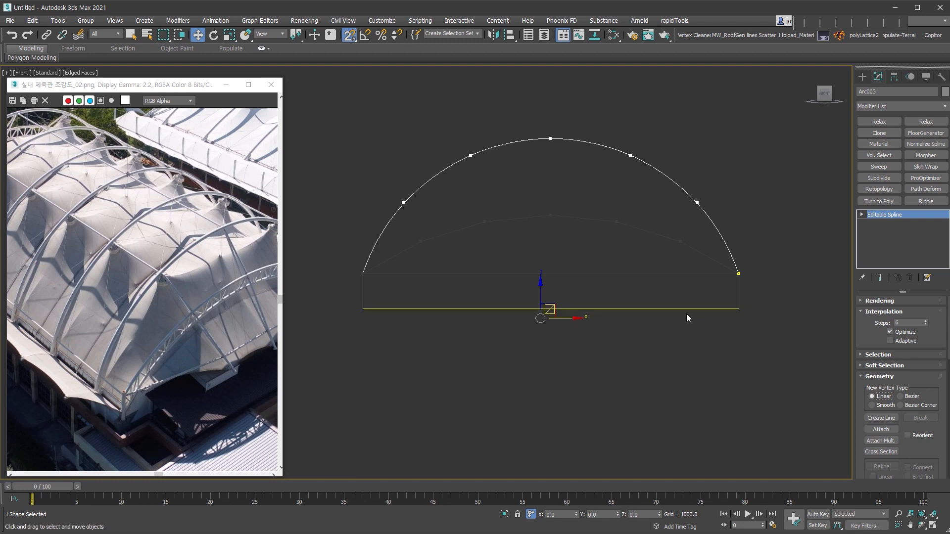
Attach the rectangle to the copied arc, and move the rectangle spline slightly up so it crosses the arc's ends
left_click(702, 310)
key("w")
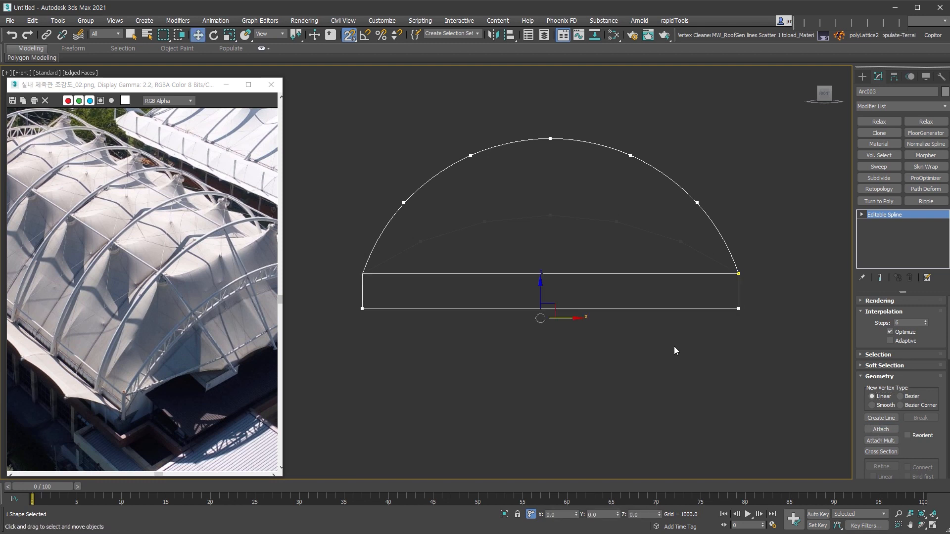
key("3")
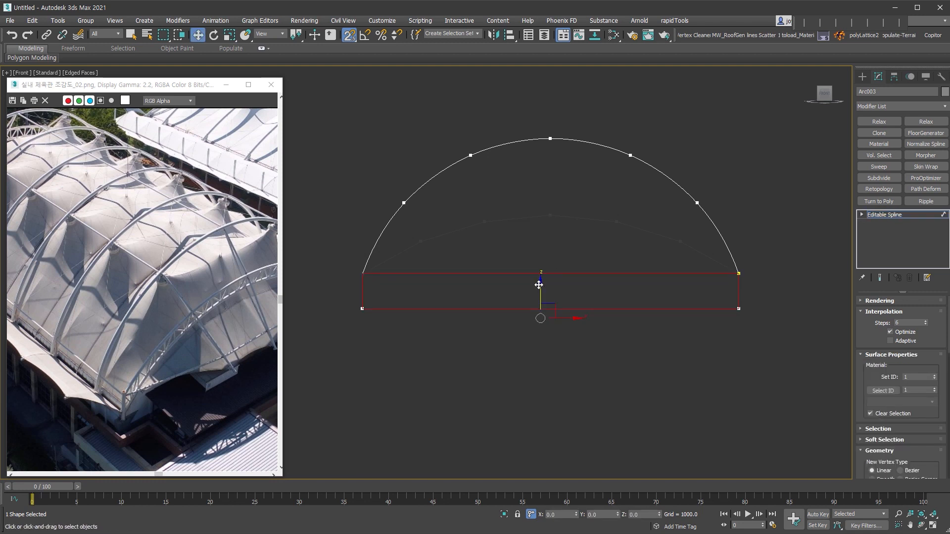
key("s")
left_click_drag(542, 290, 544, 271)
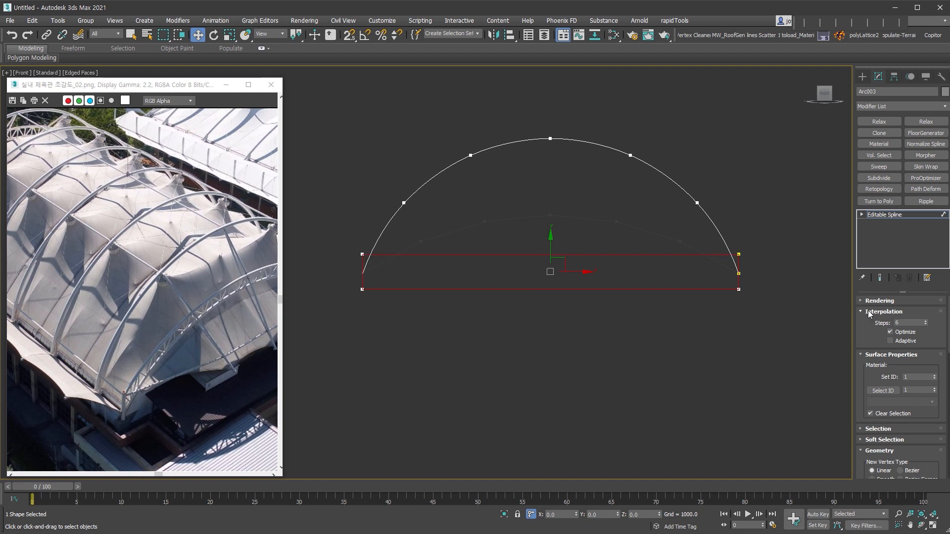
Switch the combined spline to vertex editing and set the CrossInsert threshold to 50
left_click(862, 214)
left_click(880, 223)
scroll(890, 396, "down", 5)
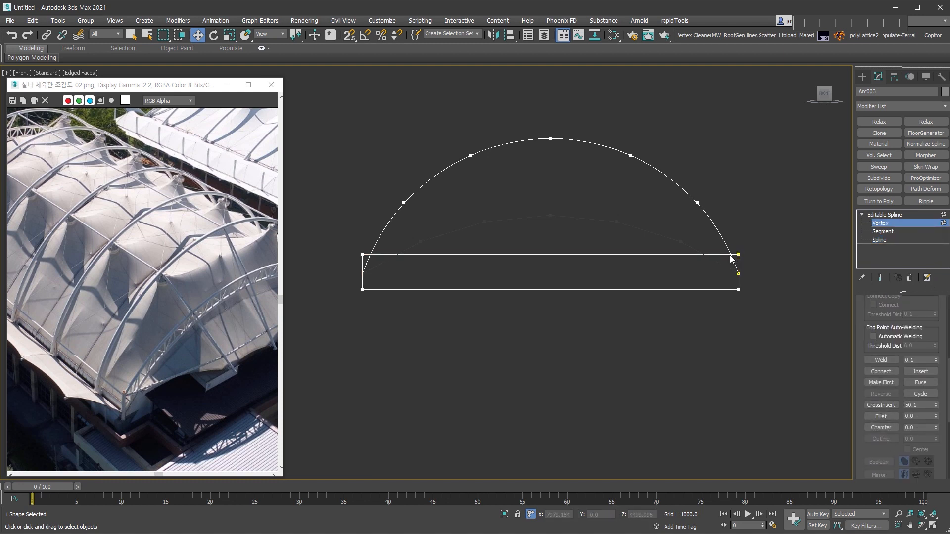
left_click(918, 405)
type("50")
key("Return")
Try to cross-insert vertices where the arc's right end crosses the rectangle's upper edge
left_click(880, 405)
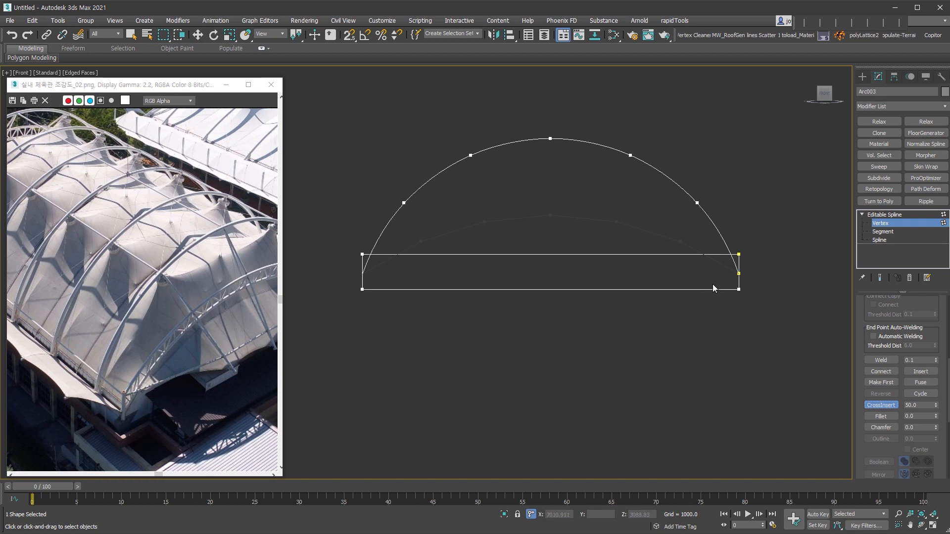
left_click(732, 255)
scroll(736, 265, "up", 2)
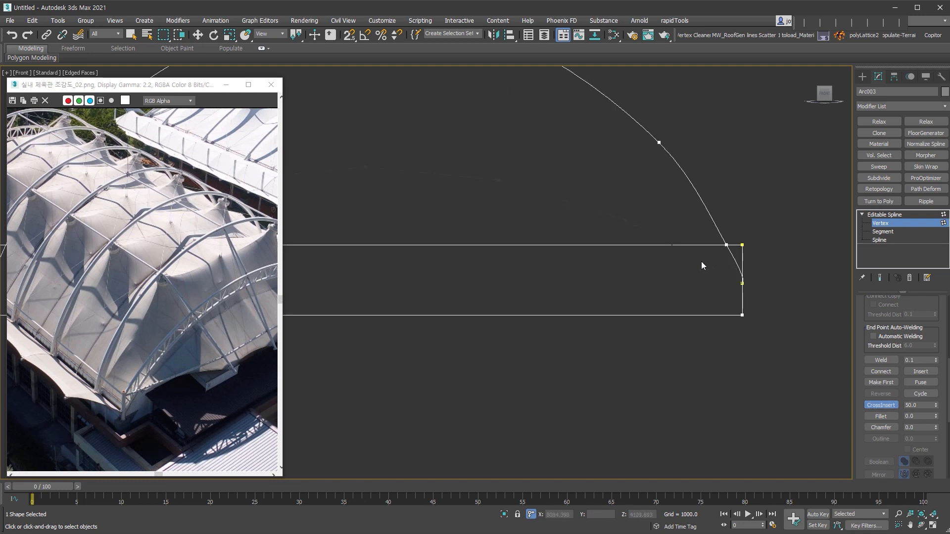
scroll(781, 302, "down", 3)
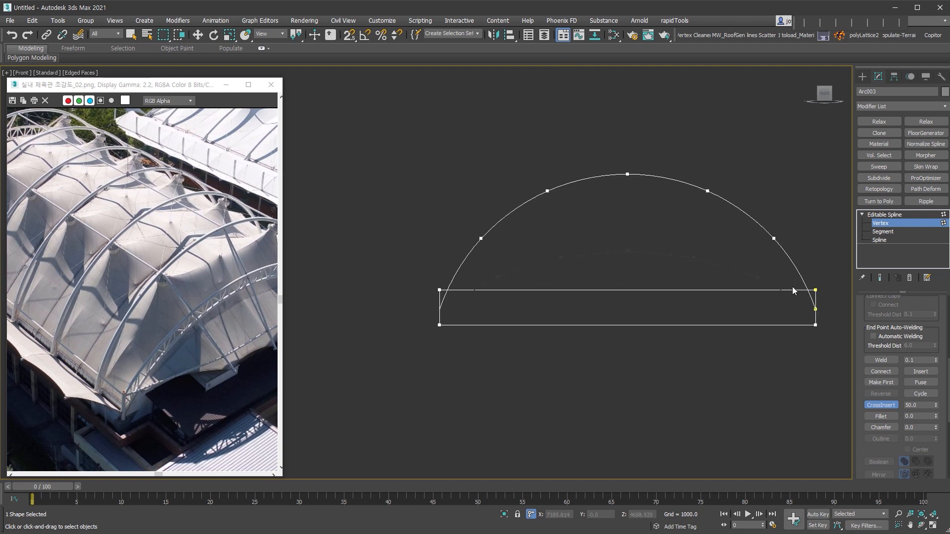
Change all vertices of the copied arc, including its two endpoints, to the Bezier type
key("w")
left_click_drag(805, 262, 473, 169)
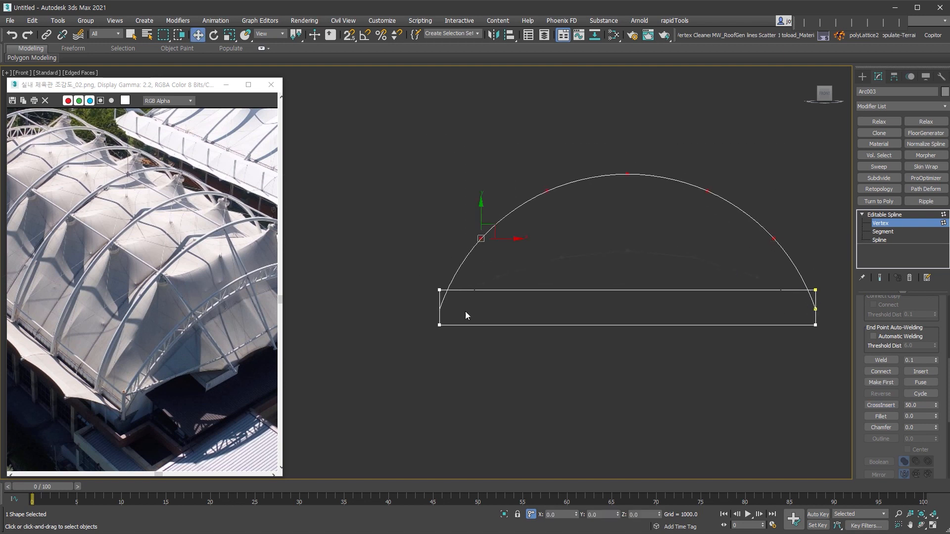
left_click_drag(418, 303, 827, 326)
left_click(816, 310)
scroll(817, 312, "up", 3)
scroll(817, 312, "down", 3)
right_click(817, 311)
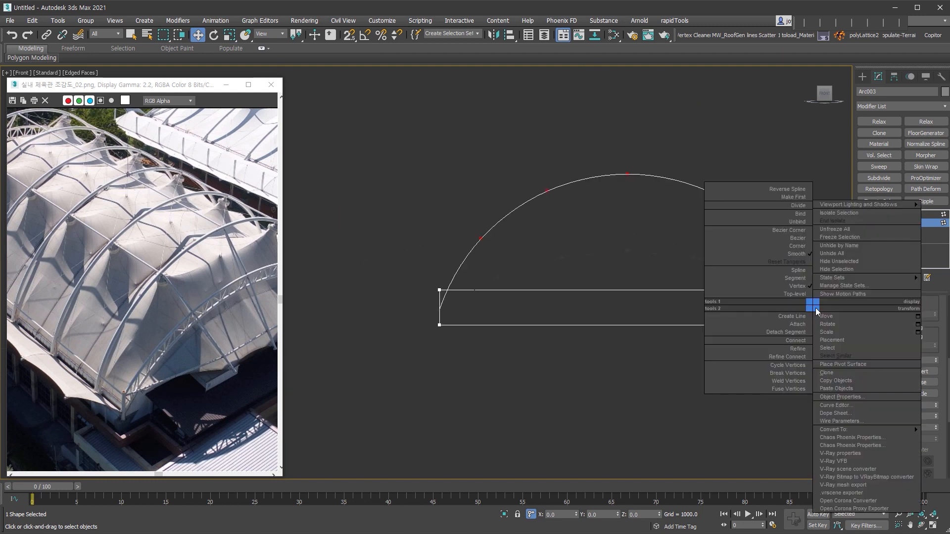
left_click(798, 239)
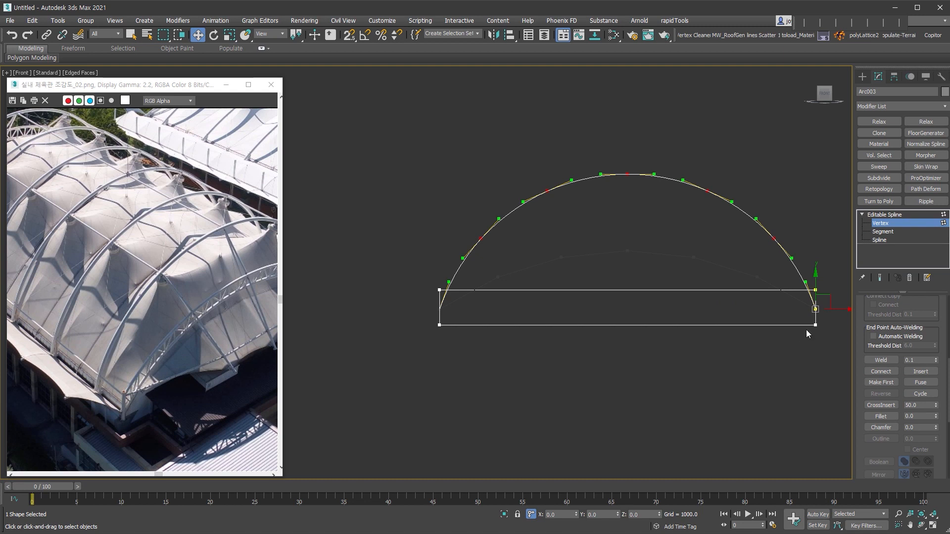
Cross-insert vertices at both points where the Bezier arc crosses the rectangle's upper edge
left_click(628, 174)
left_click(882, 405)
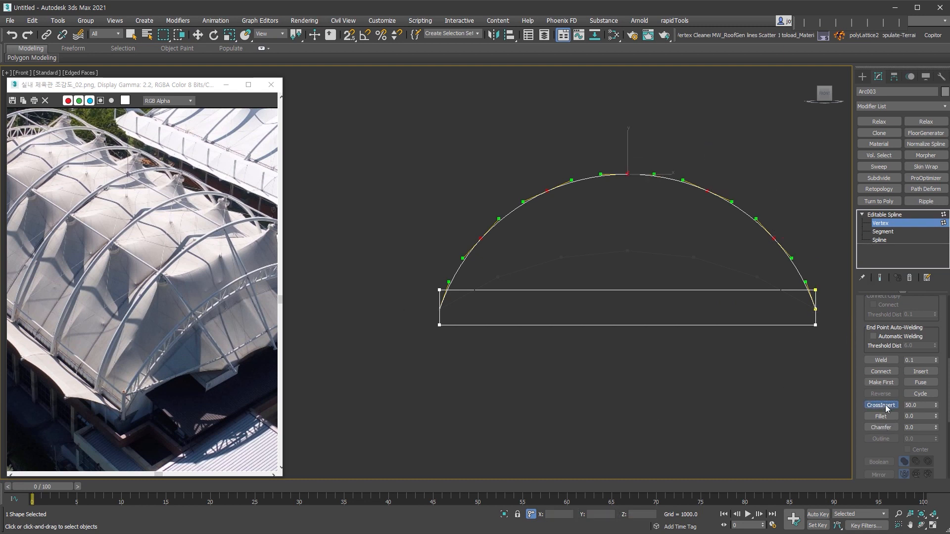
scroll(806, 301, "up", 5)
left_click(782, 268)
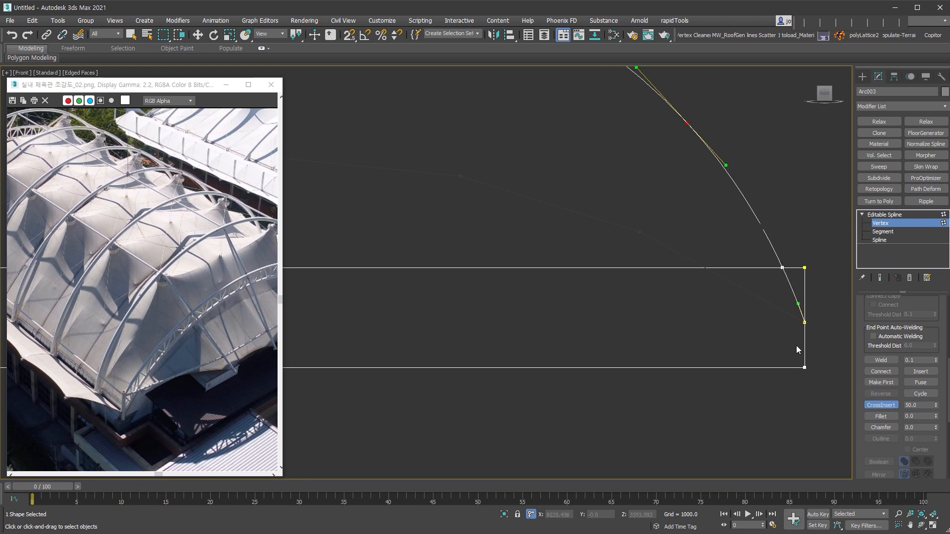
middle_click_drag(537, 295, 475, 286)
scroll(474, 287, "up", 3)
key("w")
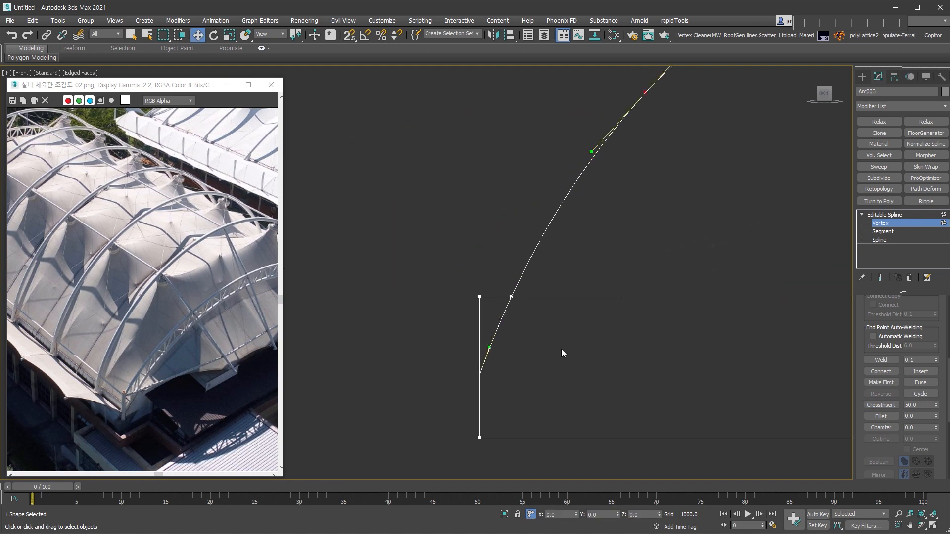
Delete the rectangle spline from the combined shape, keeping only the arc with its cross-inserted vertices
scroll(551, 256, "down", 8)
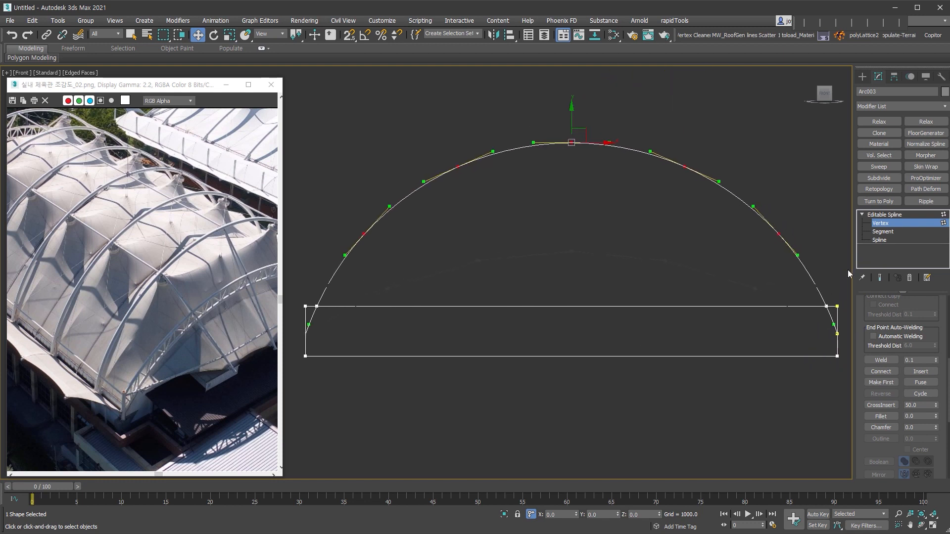
left_click(881, 240)
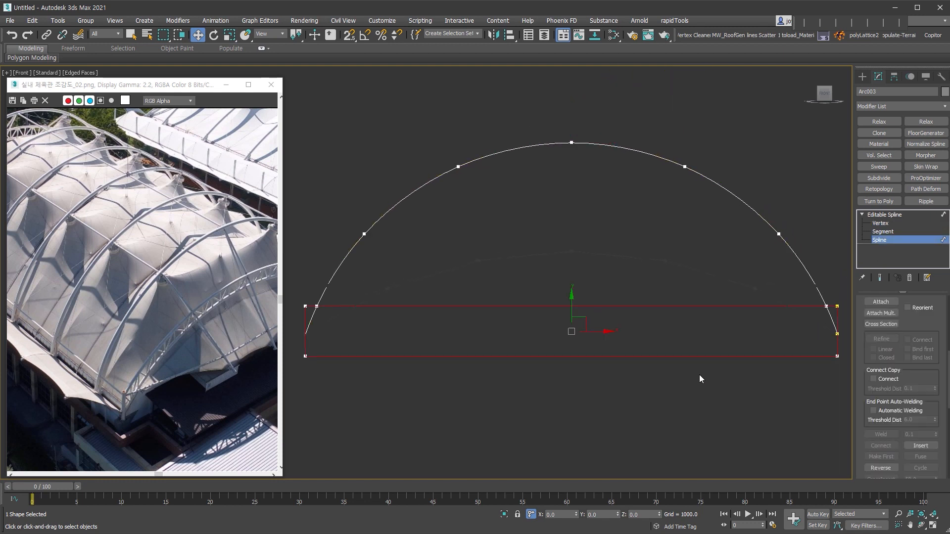
key("Delete")
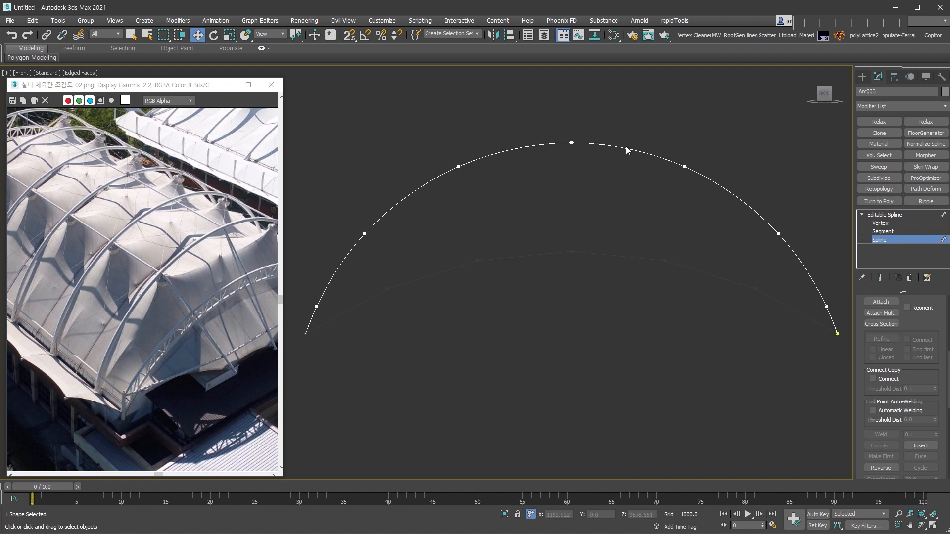
Set the interpolation steps of the cross-inserted arc to 0 and deselect it
scroll(917, 352, "up", 5)
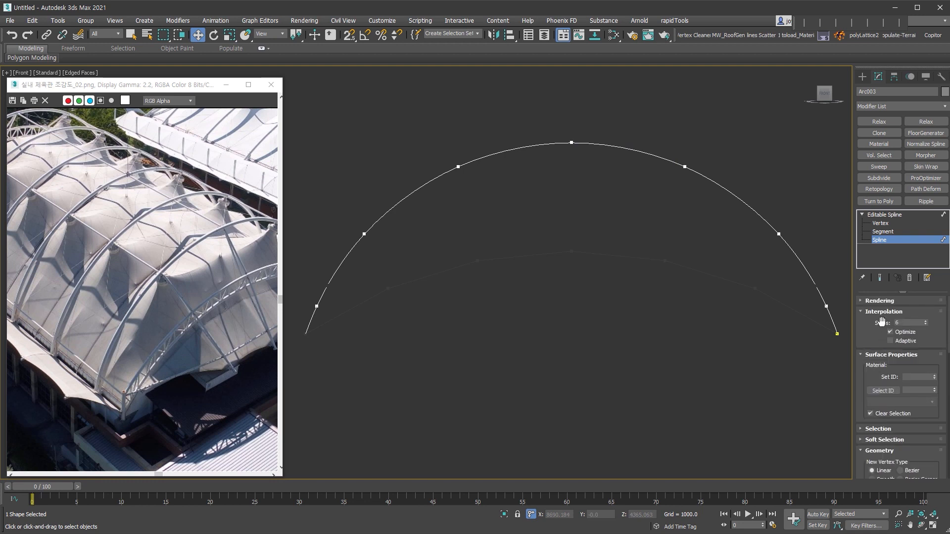
right_click(926, 322)
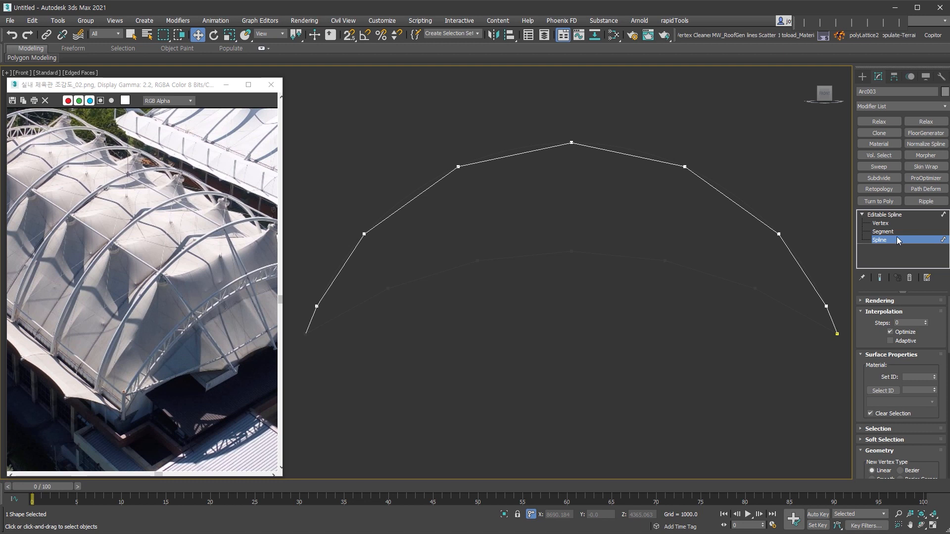
left_click(864, 77)
left_click(613, 221)
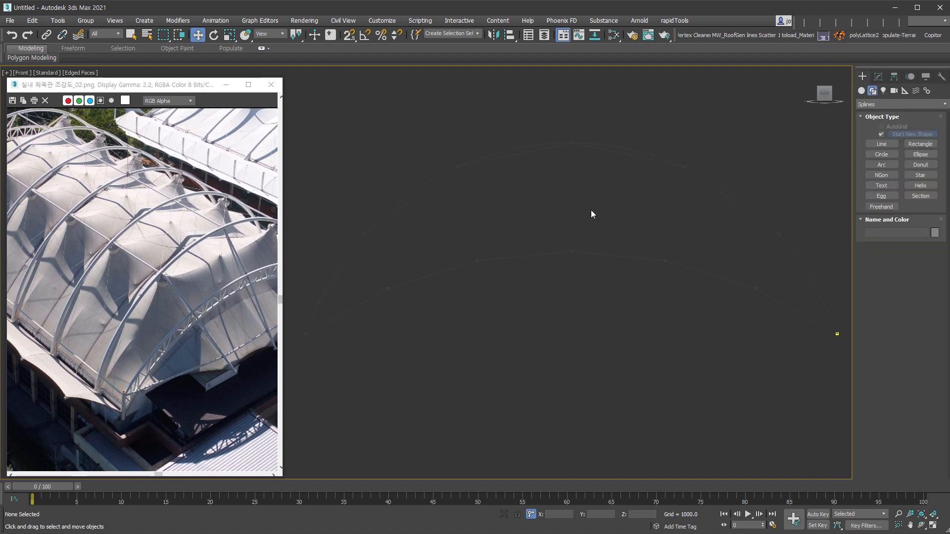
Enable the original smooth upper arc in renderer and viewport with a radial thickness of 150
left_click(523, 146)
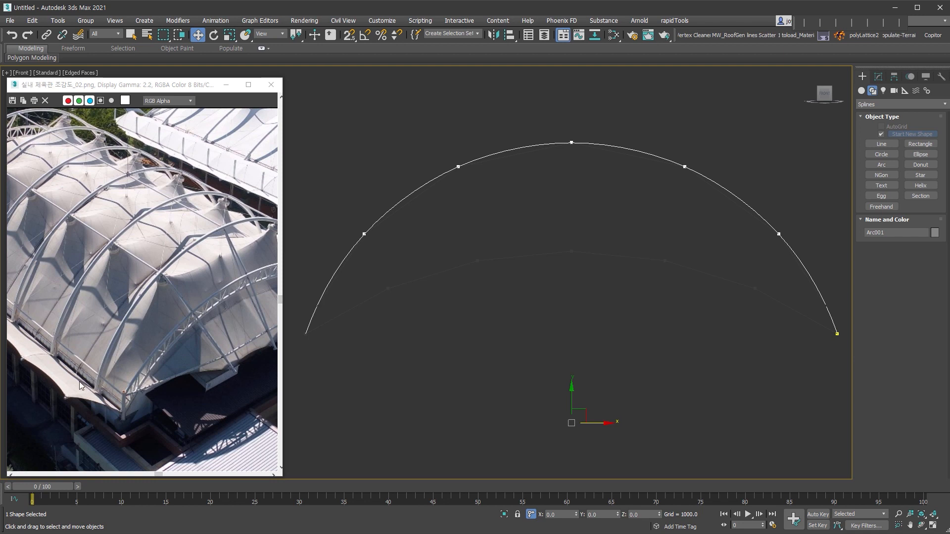
left_click(879, 78)
left_click(891, 300)
left_click_drag(867, 368, 864, 424)
left_click(896, 319)
left_click(902, 312)
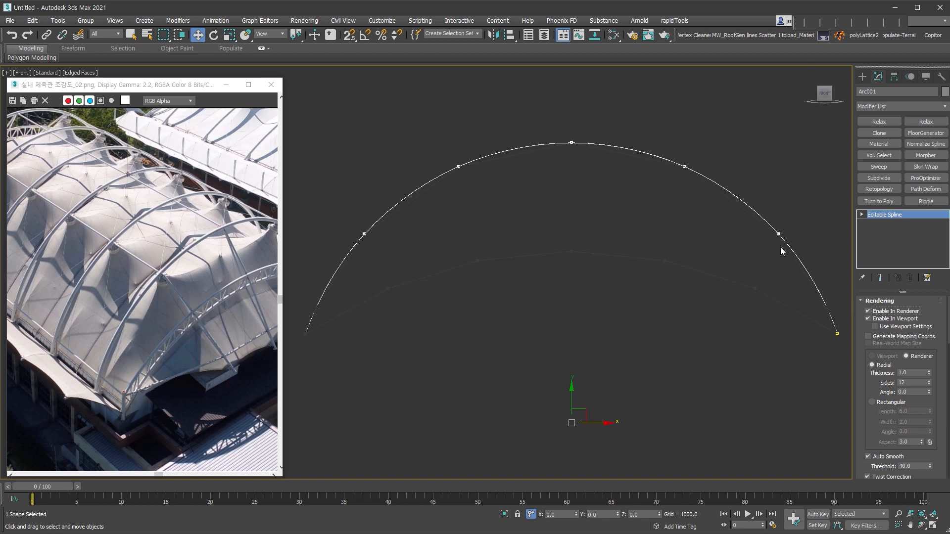
double_click(906, 373)
type("150")
key("Return")
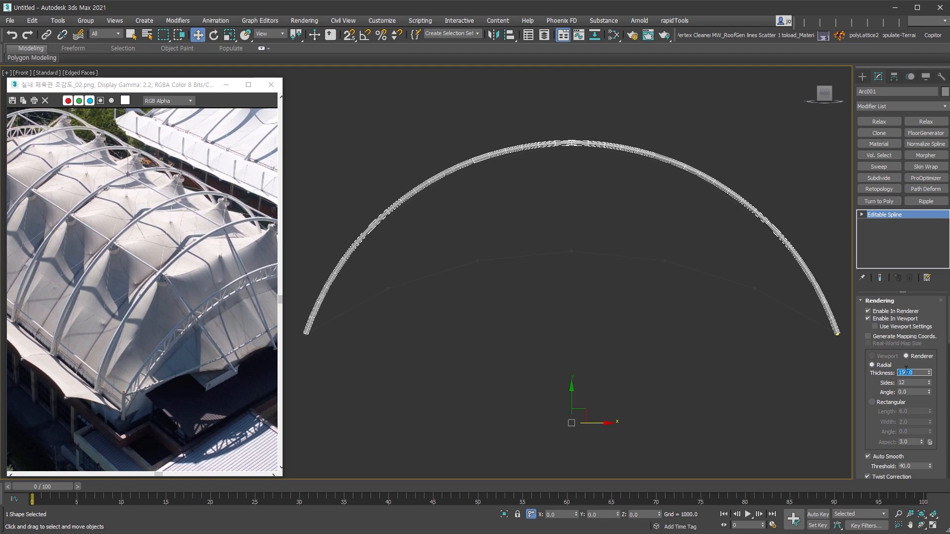
Apply the SplineOffset modifier to the thick upper arc
middle_click_drag(568, 264, 665, 303, "alt")
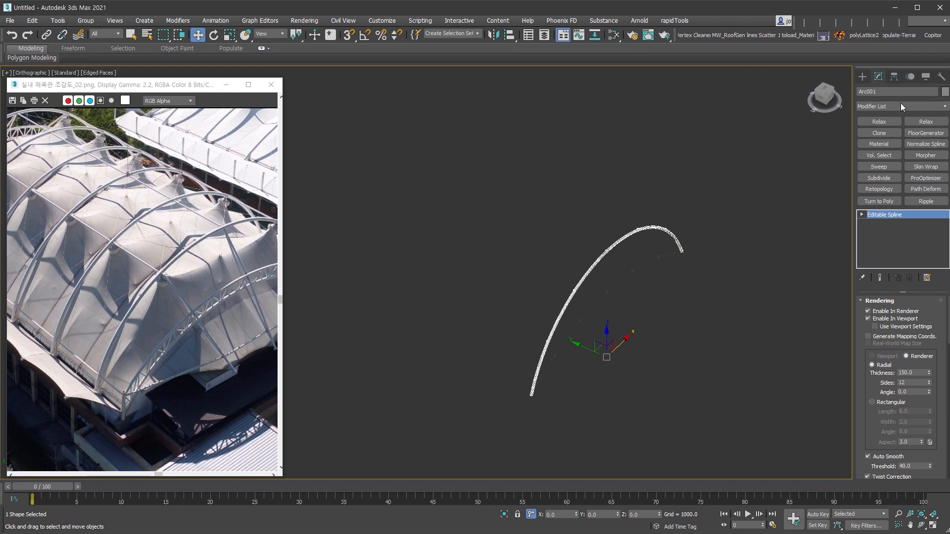
scroll(657, 280, "up", 2)
middle_click_drag(657, 280, 682, 263)
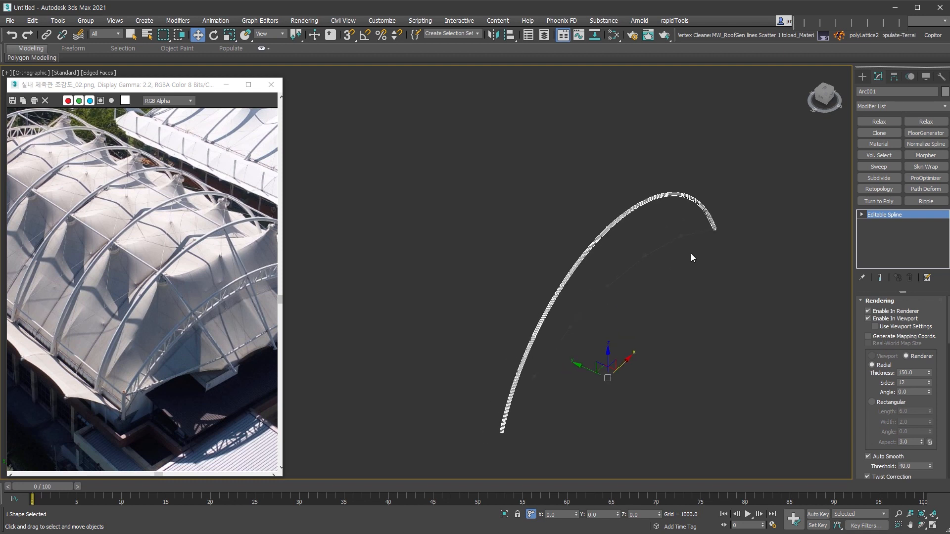
right_click(868, 105)
left_click(883, 208)
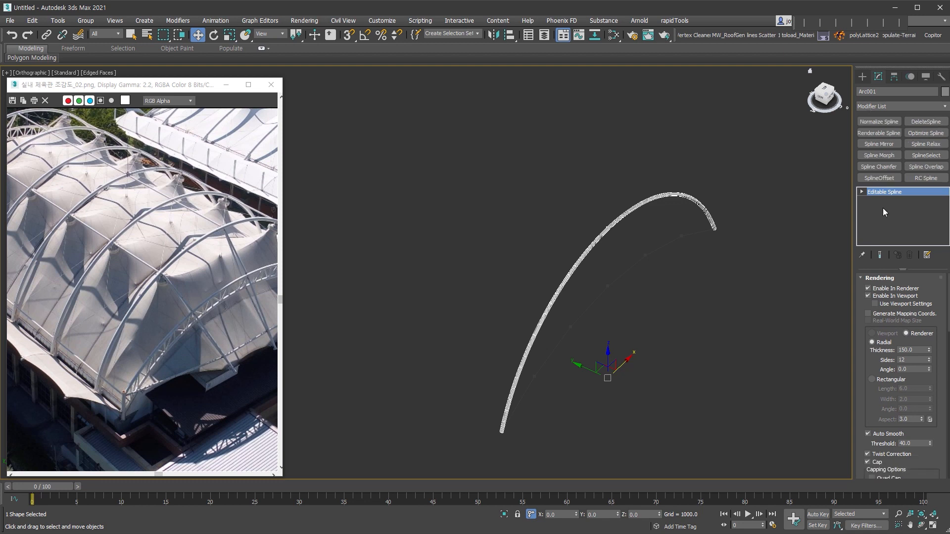
left_click(889, 181)
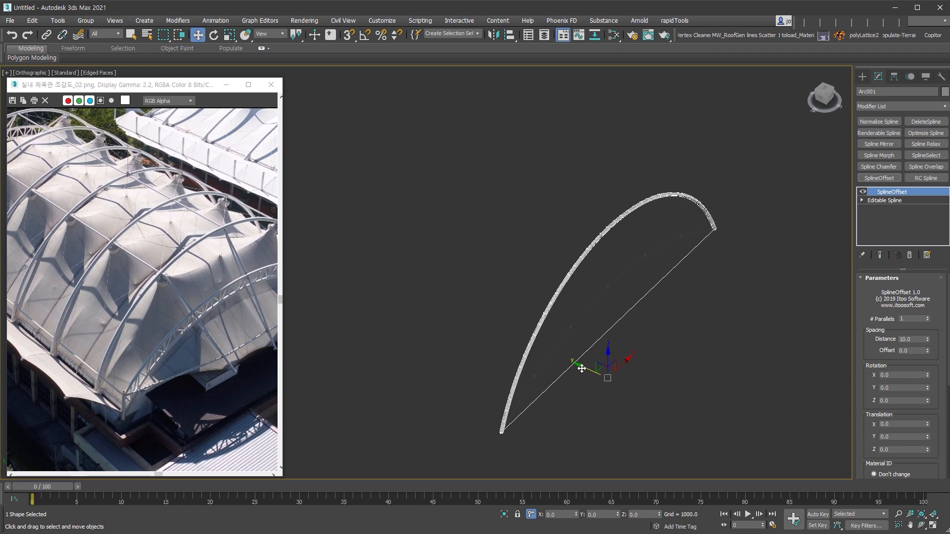
Switch the reference coordinate system to Local and set the SplineOffset Z translation to -4000
left_click(270, 36)
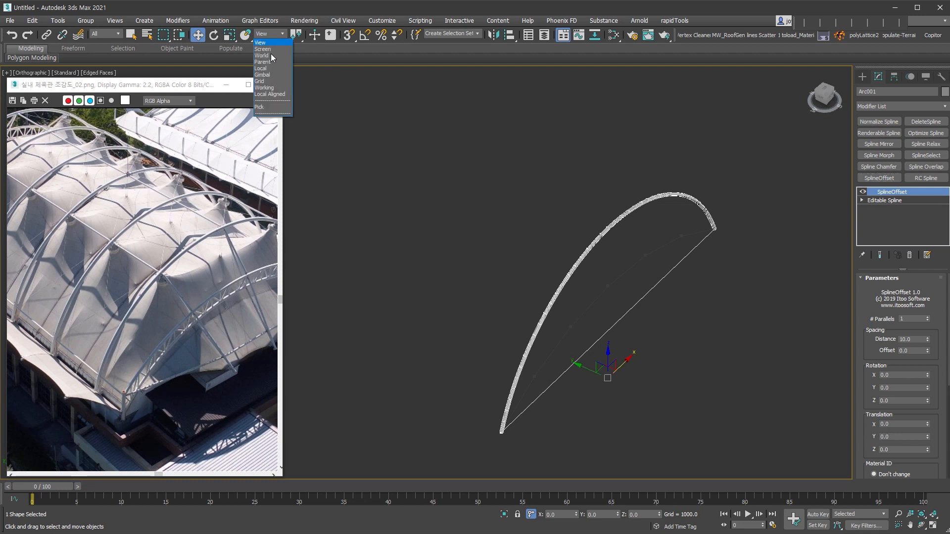
left_click(275, 74)
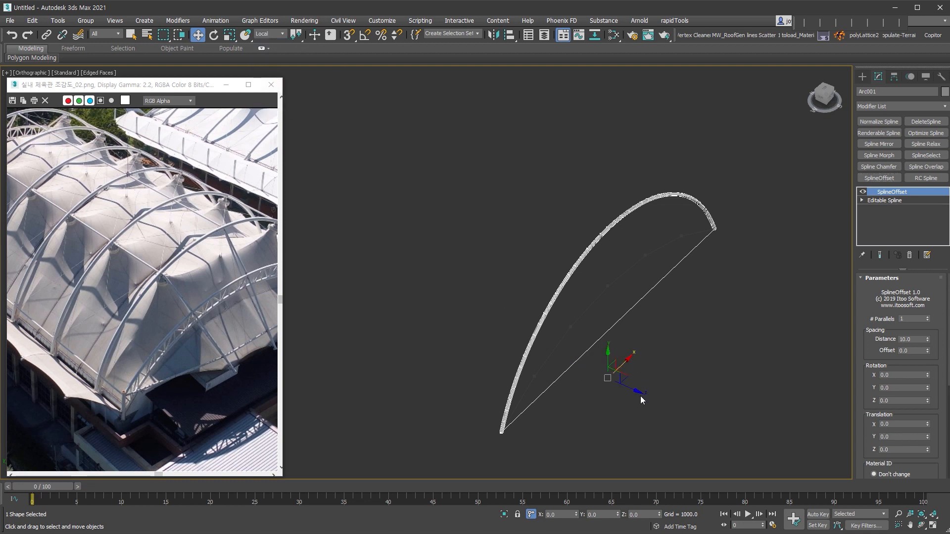
left_click(925, 450)
type("-4000")
key("Return")
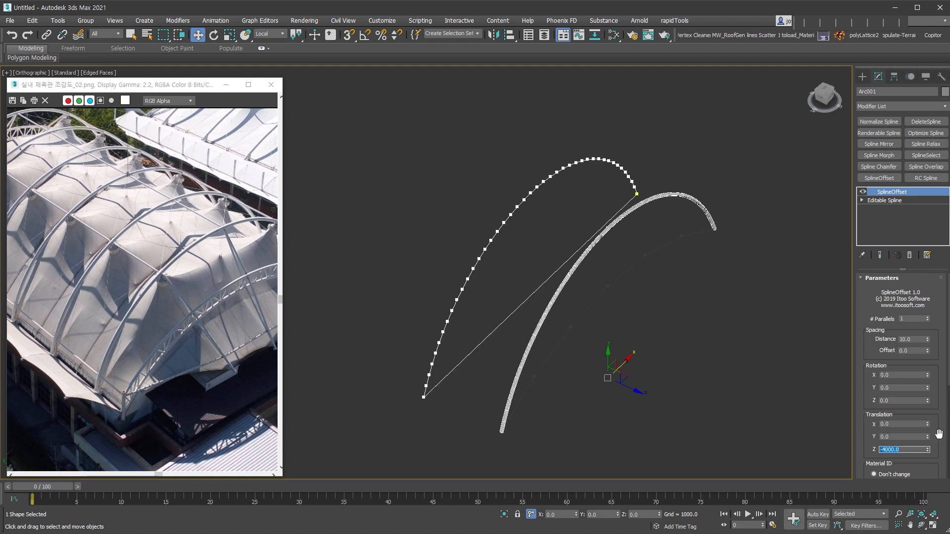
Change the SplineOffset mode to 3D
left_click_drag(943, 433, 943, 192)
left_click(895, 369)
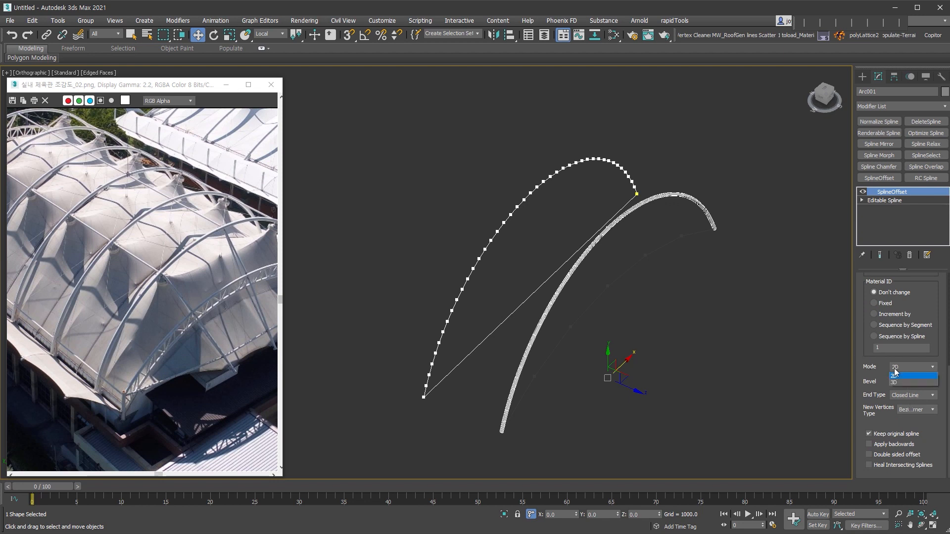
left_click(902, 382)
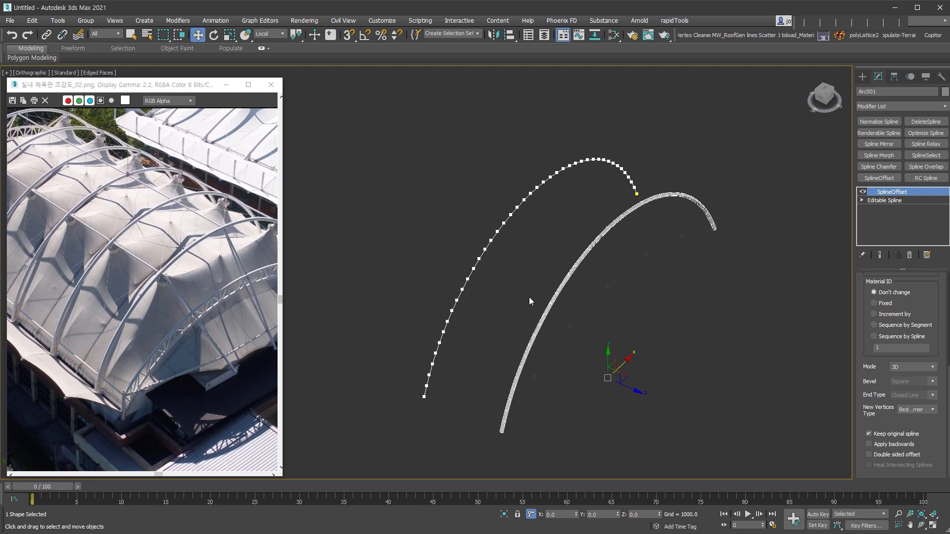
scroll(929, 291, "up", 5)
left_click(929, 289)
left_click(929, 292)
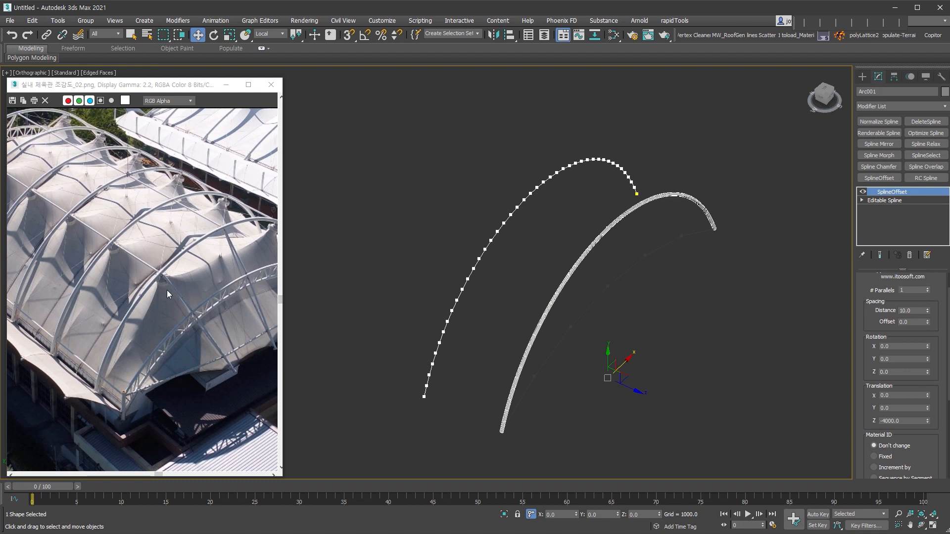
Reselect the offset arc and collapse its SplineOffset modifier into an editable spline
left_click(863, 76)
left_click(715, 220)
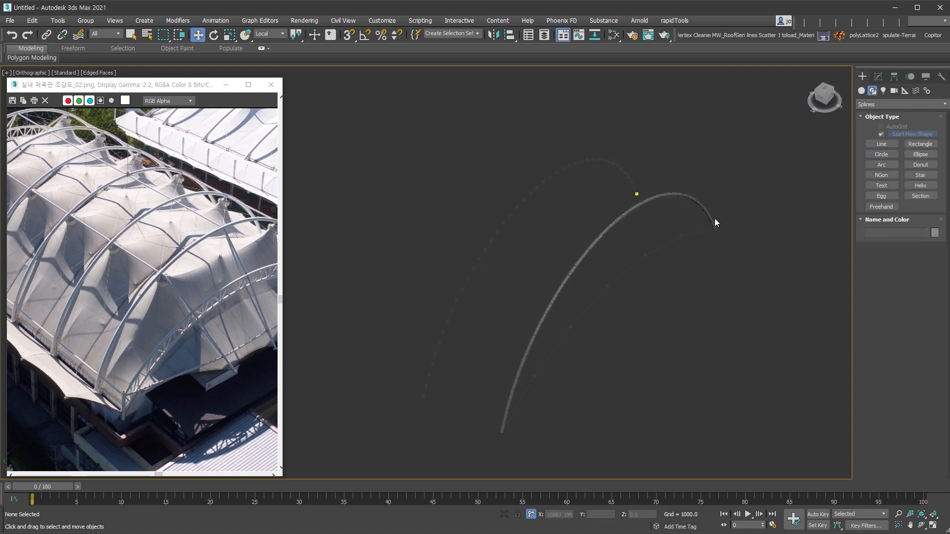
left_click(715, 223)
left_click(879, 76)
middle_click_drag(755, 358, 789, 292, "alt")
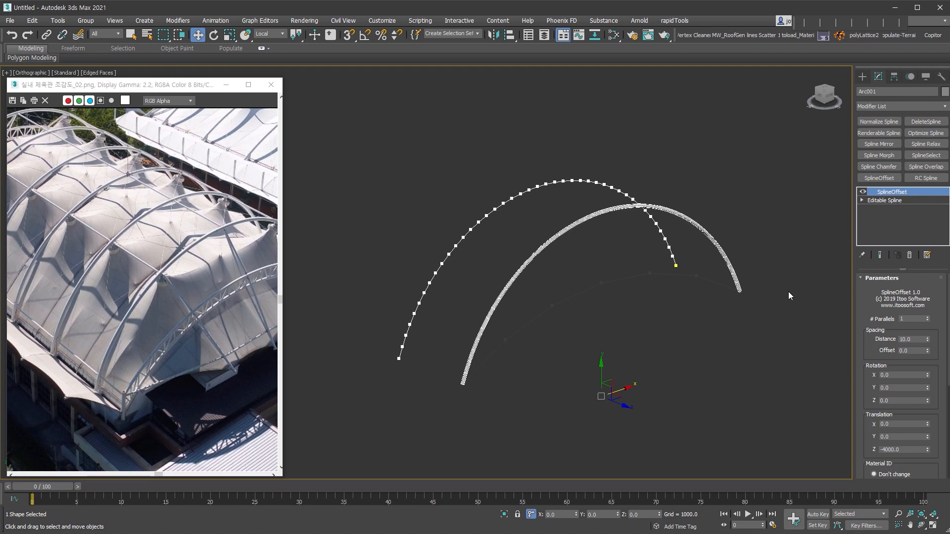
key("alt+c")
left_click(701, 240)
left_click(686, 217)
middle_click_drag(685, 217, 679, 228, "alt")
Move the lower arc outward along its local Z axis, past the front arch, by half the spacing between the arches
left_click(646, 277)
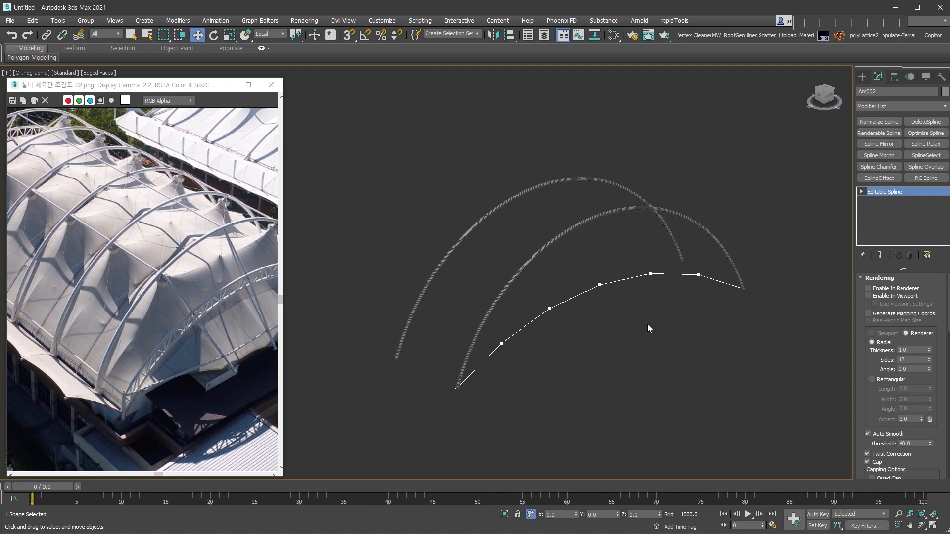
key("x")
middle_click_drag(683, 352, 626, 366, "alt")
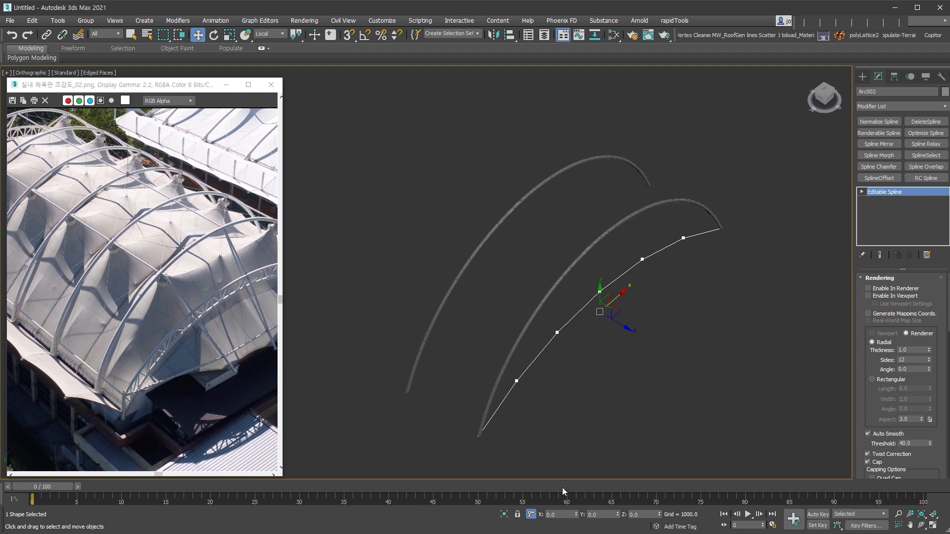
left_click(651, 516)
type("-500")
key("Return")
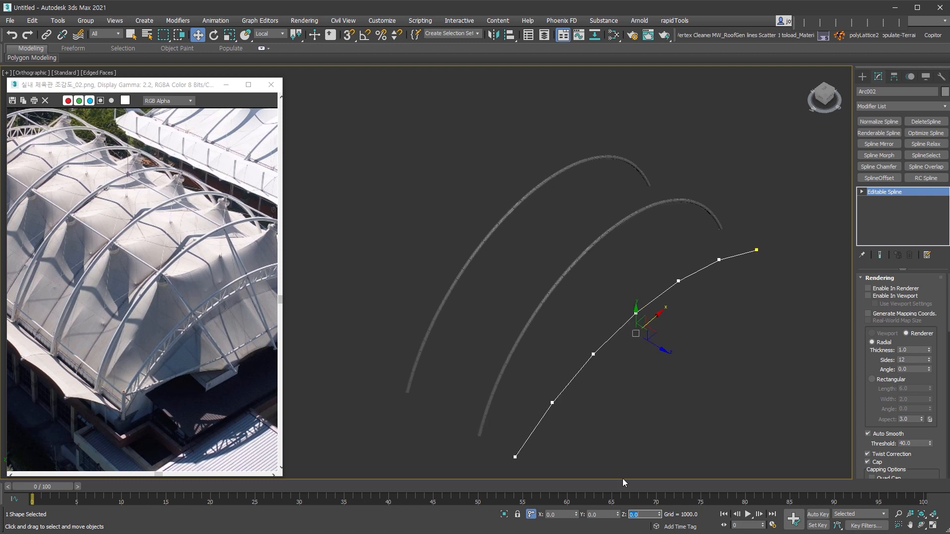
Extrude the lower arc by -8000 so the surface runs beneath both arches
middle_click(669, 408)
key("shift+e")
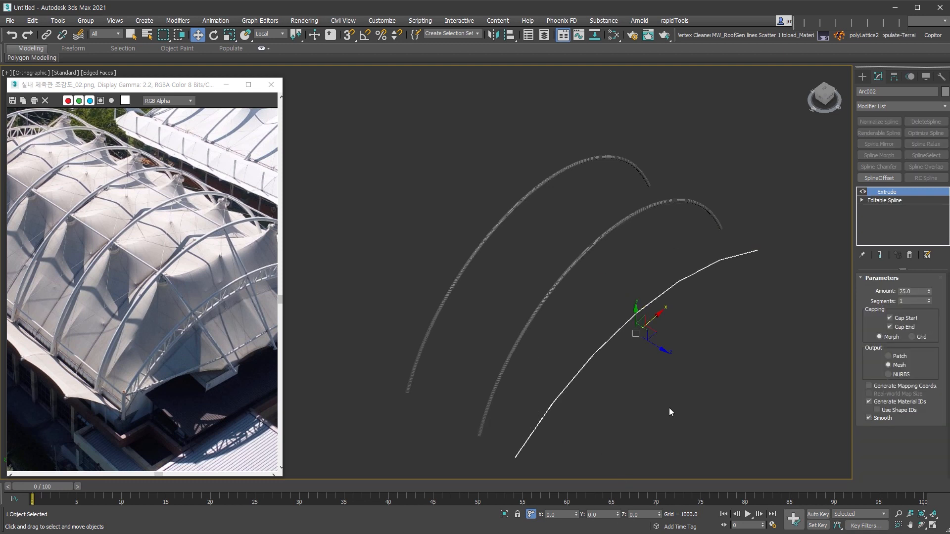
type("-8000")
key("Return")
middle_click_drag(631, 299, 670, 290, "alt")
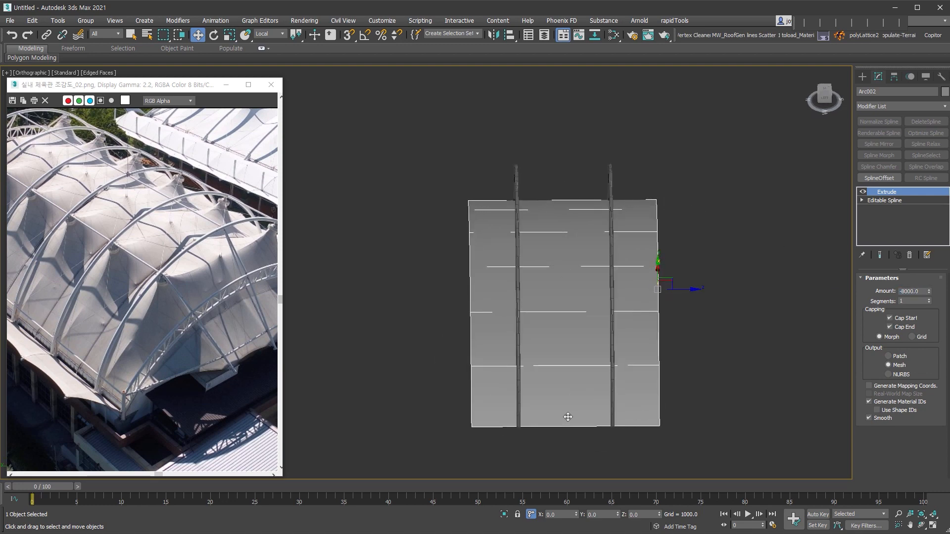
Set the extruded roof surface to 4 segments
left_click(929, 299)
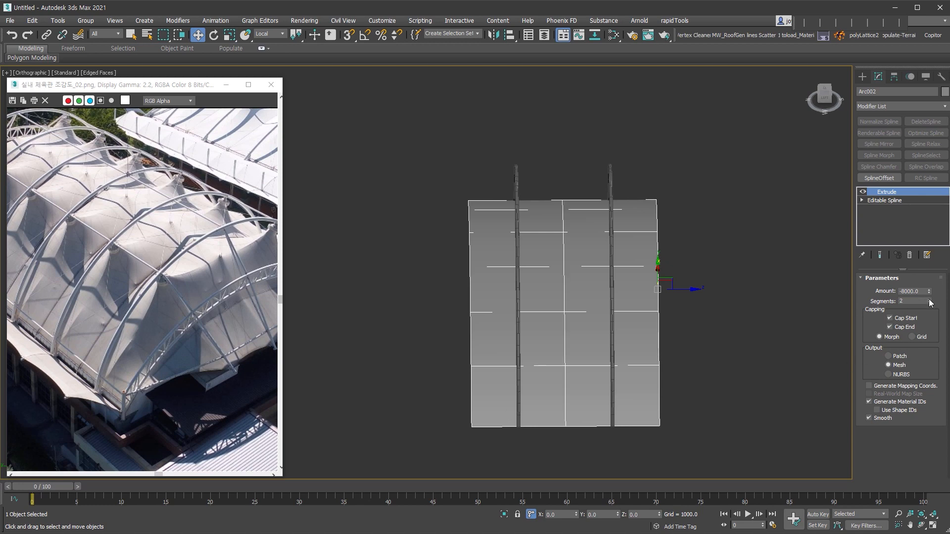
mouse_move(557, 414)
middle_mouse_down("alt")
mouse_move(592, 413)
mouse_move(554, 411)
middle_mouse_up("alt")
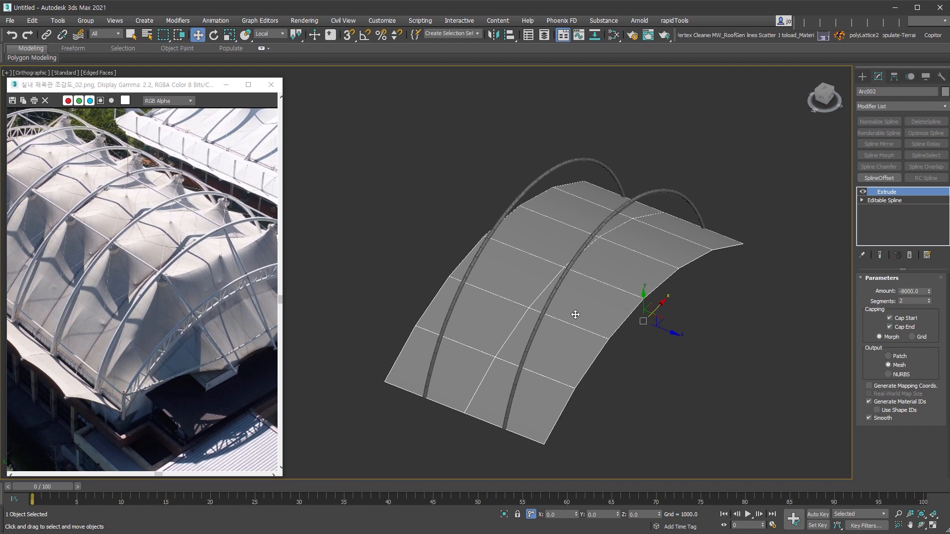
middle_click_drag(576, 315, 589, 350, "alt")
left_click(930, 299)
left_click(930, 299)
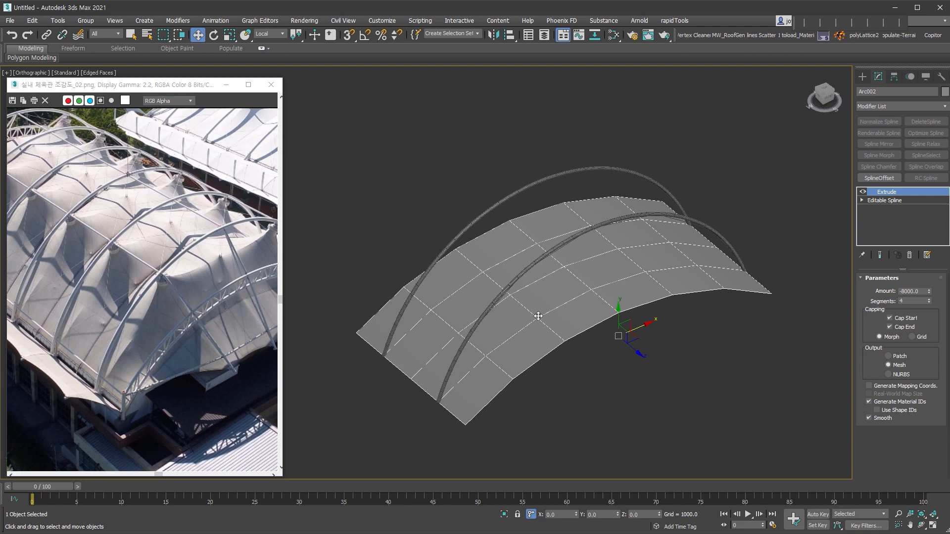
Convert the roof surface to Editable Poly and select the four vertices beneath the two arches, one column either side of the centre line
key("alt+e")
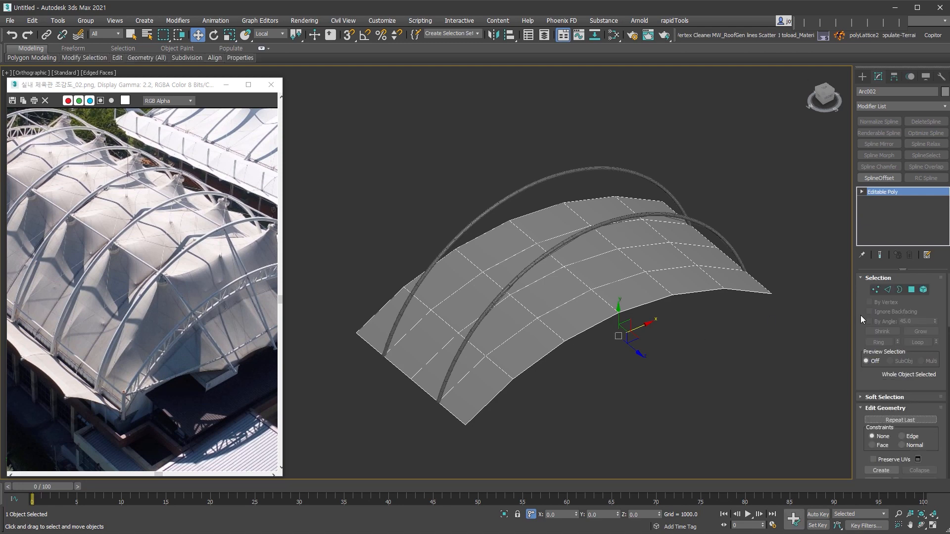
left_click(875, 290)
left_click(538, 319)
middle_click_drag(621, 334, 603, 317, "alt")
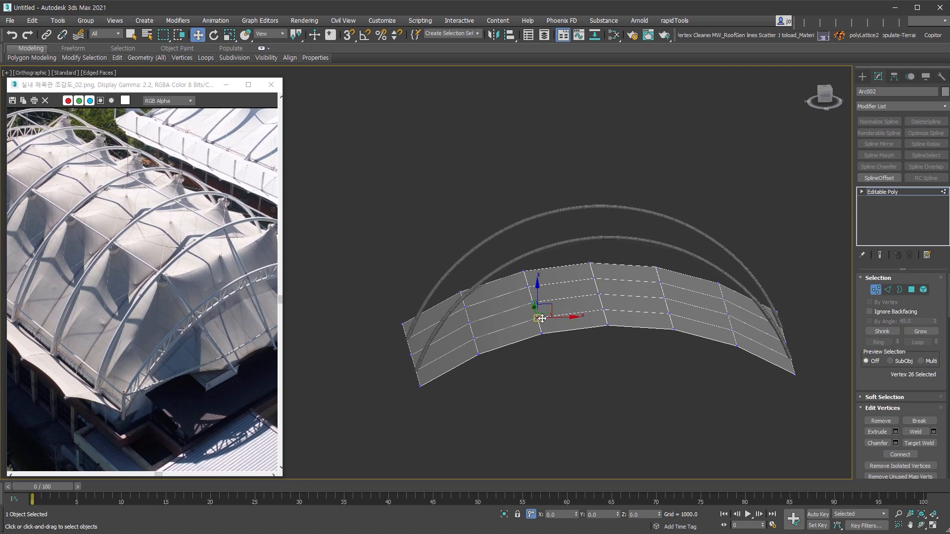
left_click(528, 287, "ctrl")
middle_click_drag(622, 320, 634, 331, "alt")
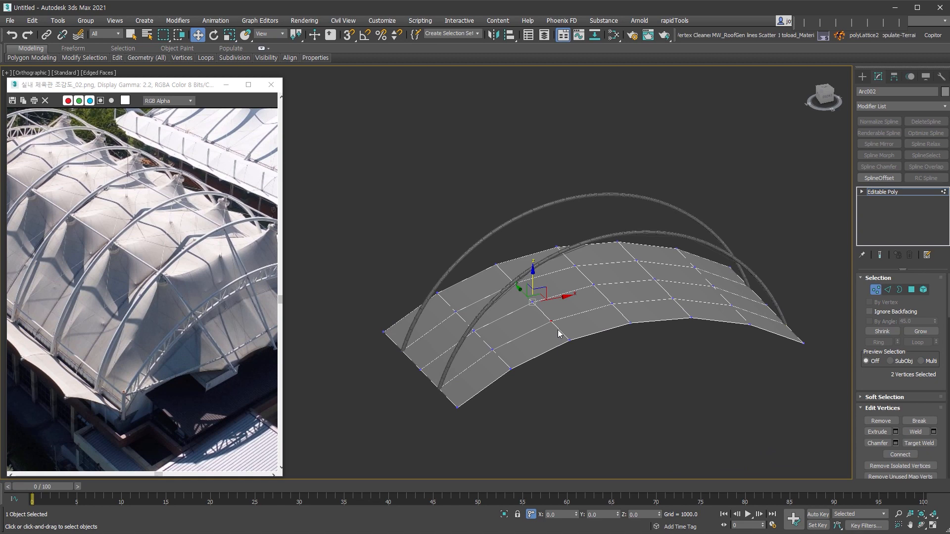
left_click(638, 258, "ctrl")
left_click(673, 296, "ctrl")
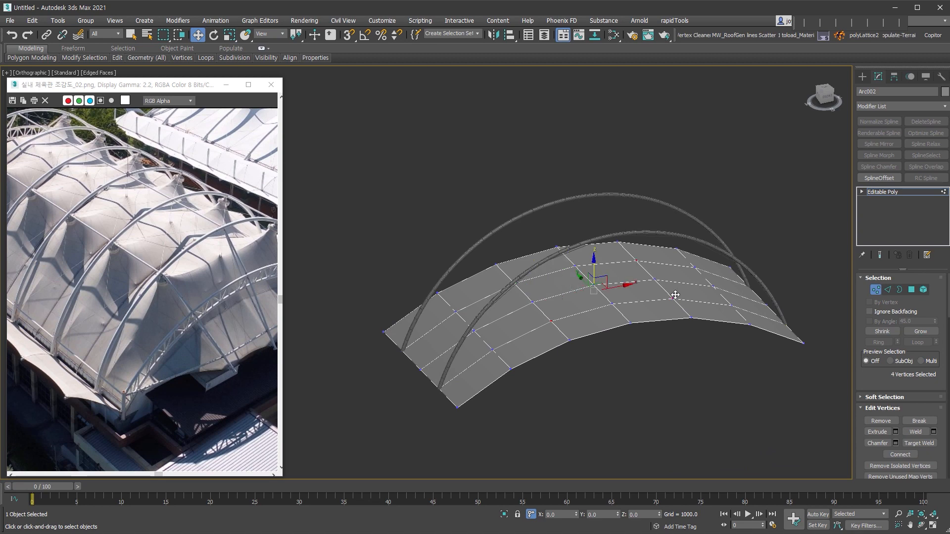
middle_click_drag(674, 293, 708, 387, "alt")
middle_click_drag(658, 368, 651, 338, "alt")
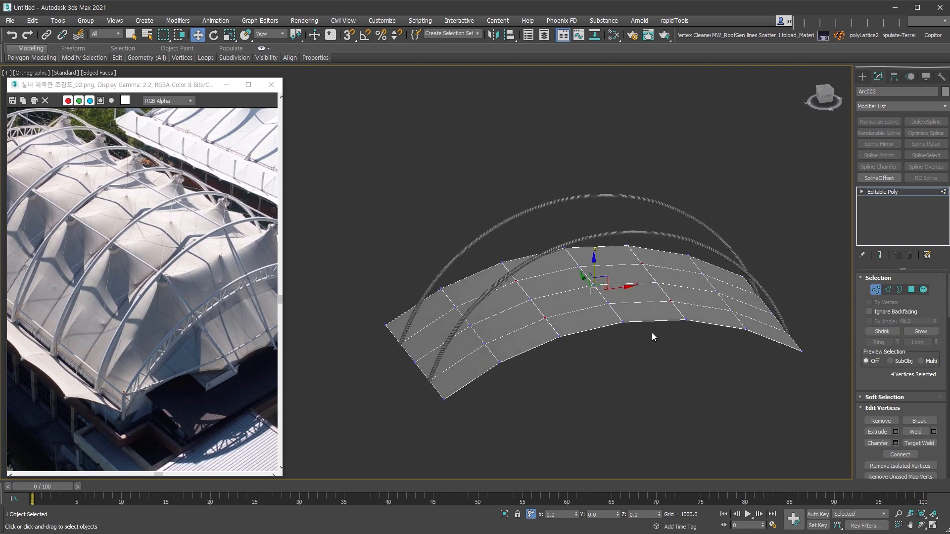
middle_click_drag(631, 293, 561, 282, "alt")
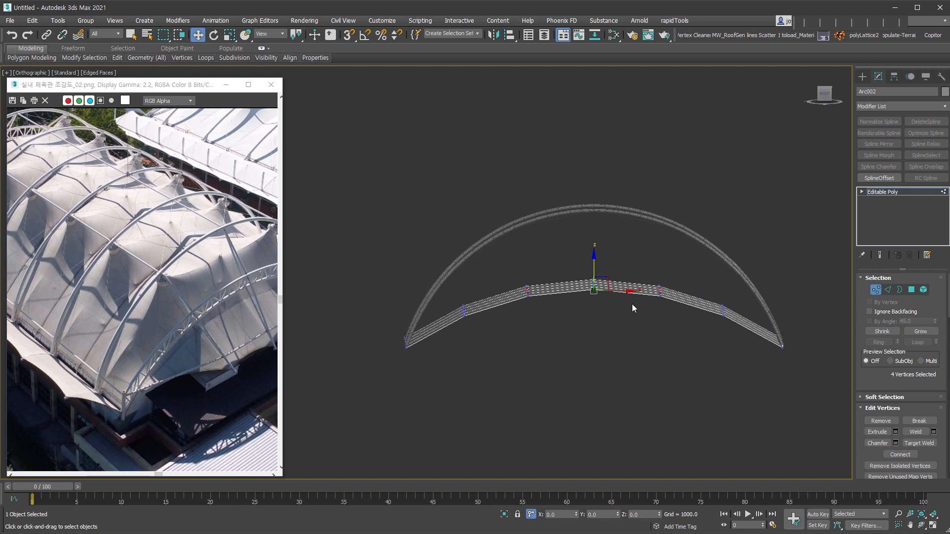
Add a Push modifier to the four selected roof vertices and set its value to 3098.8 so they reach the arches
key("shift+p")
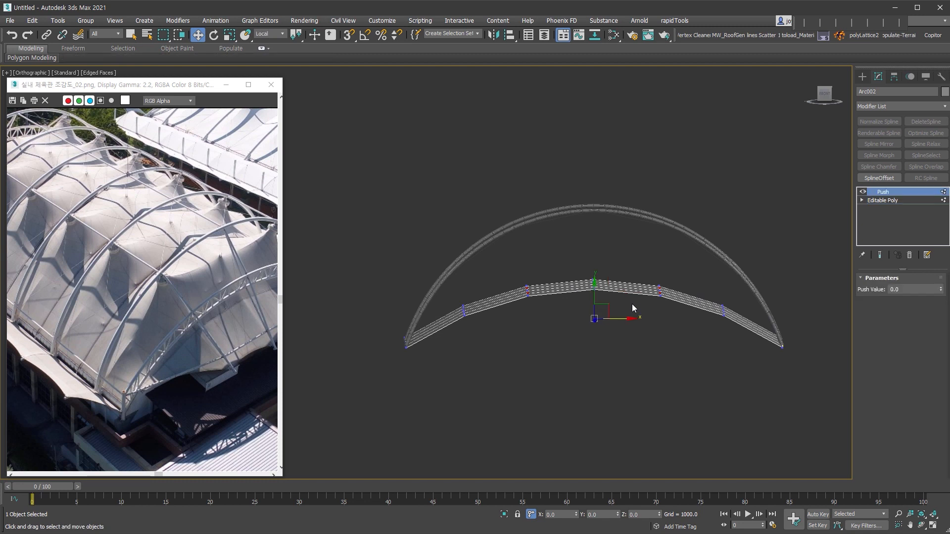
left_click_drag(941, 290, 906, 99)
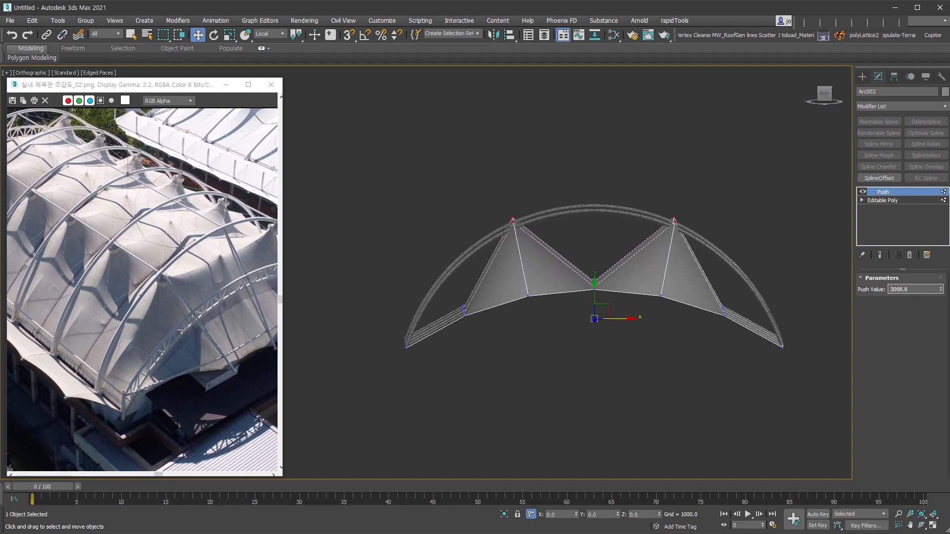
middle_click_drag(658, 369, 647, 404)
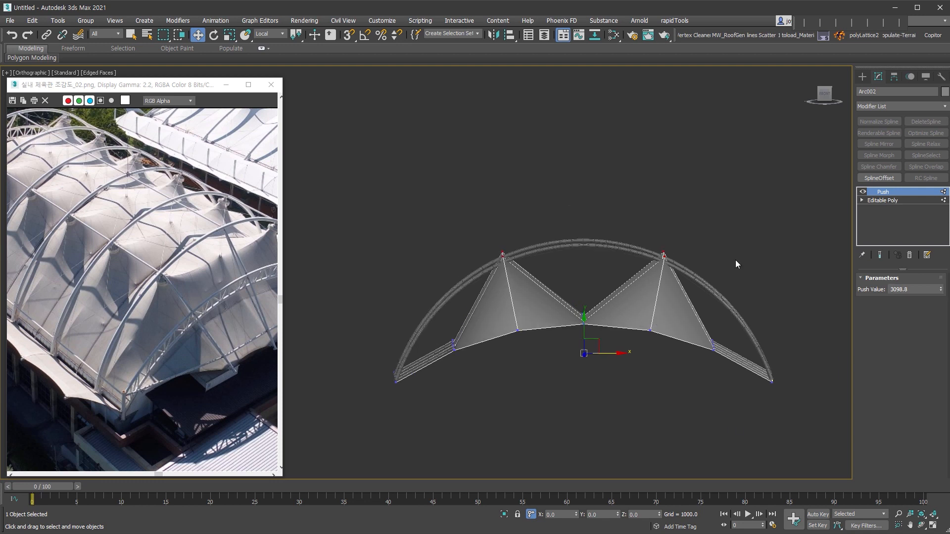
Show modifier set 22 and apply an OpenSubdiv modifier to the pushed roof surface
right_click(883, 103)
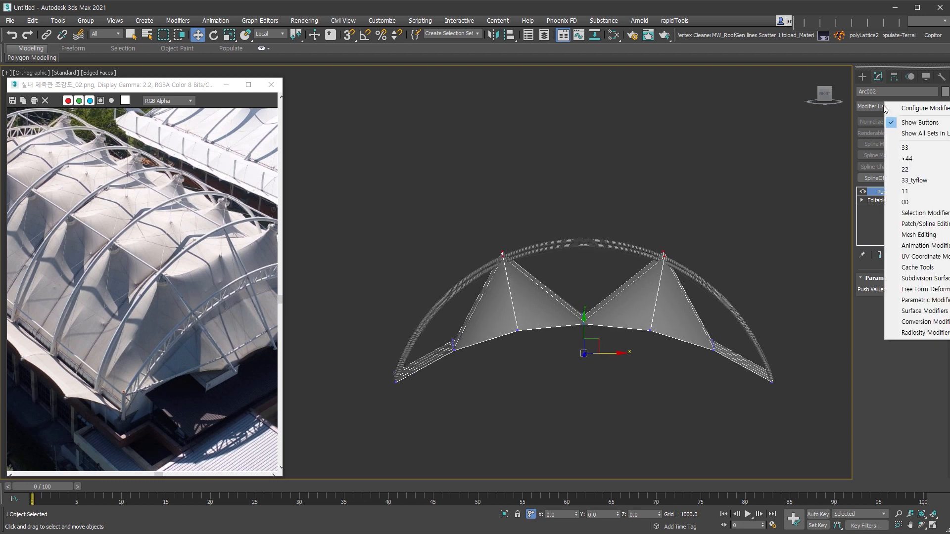
left_click(910, 171)
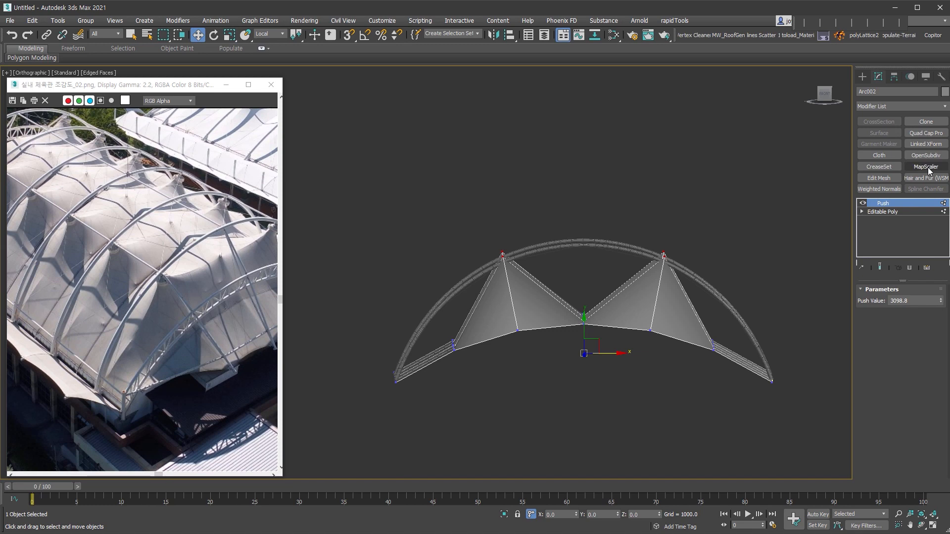
left_click(935, 156)
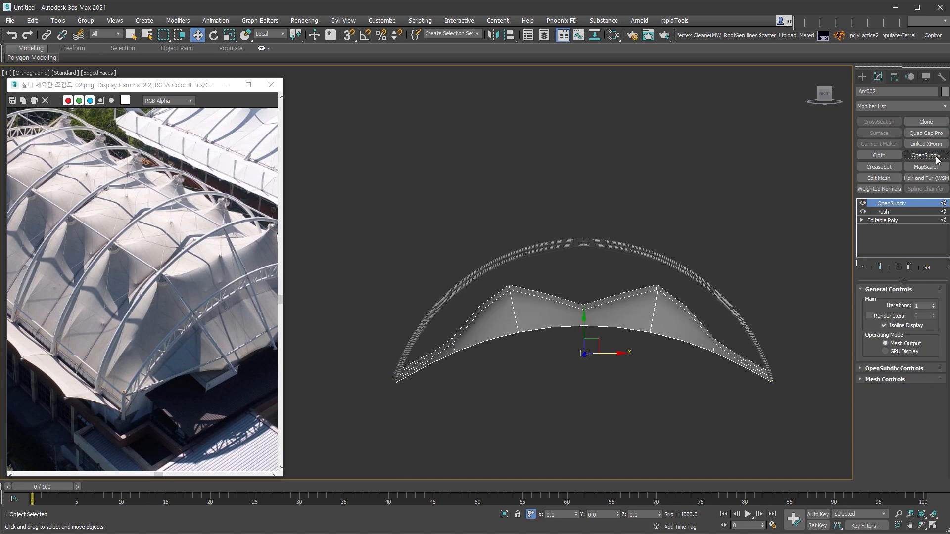
middle_click_drag(625, 343, 586, 354, "alt")
Insert an Edit Poly modifier between Push and OpenSubdiv and raise the crease of the four peak vertices
left_click(907, 211)
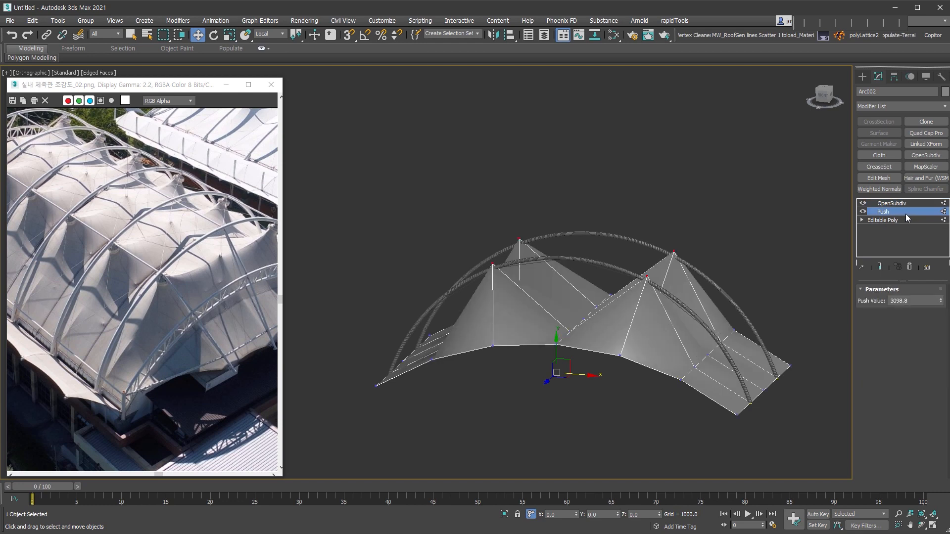
key("ctrl+e")
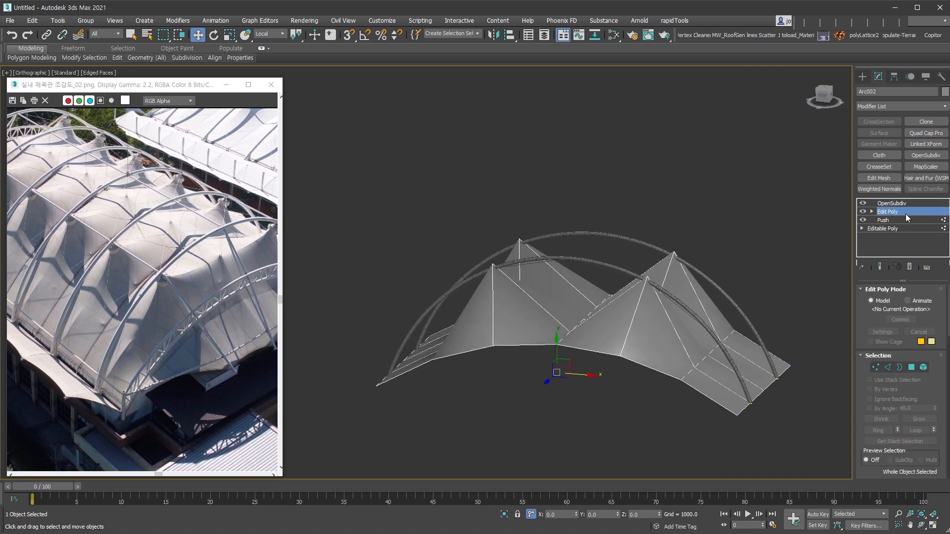
middle_click_drag(590, 376, 660, 356, "alt")
key("1")
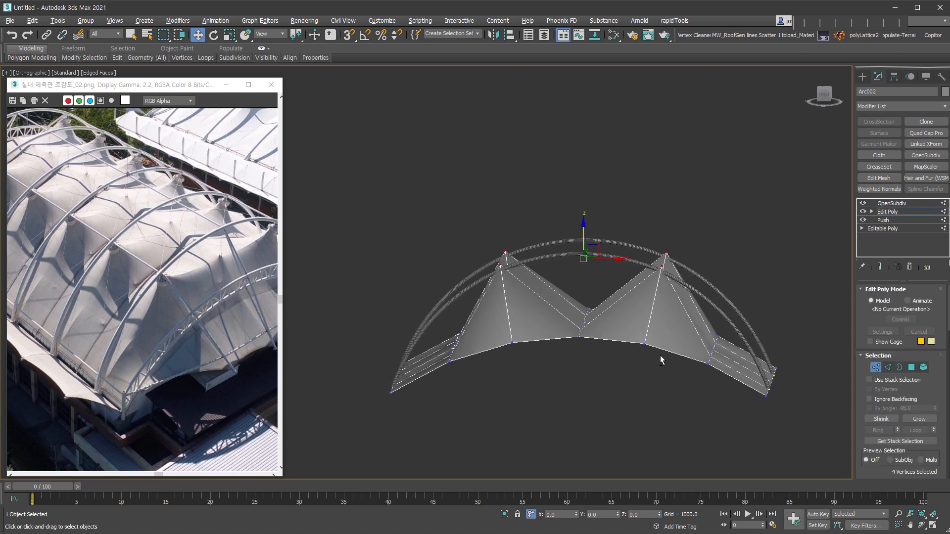
scroll(901, 386, "down", 5)
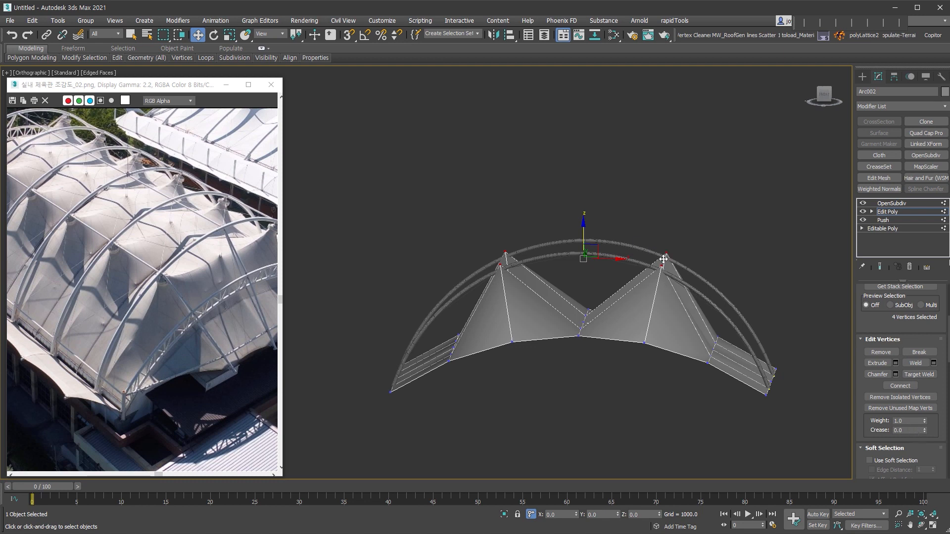
left_click_drag(927, 431, 933, 415)
left_click(910, 204)
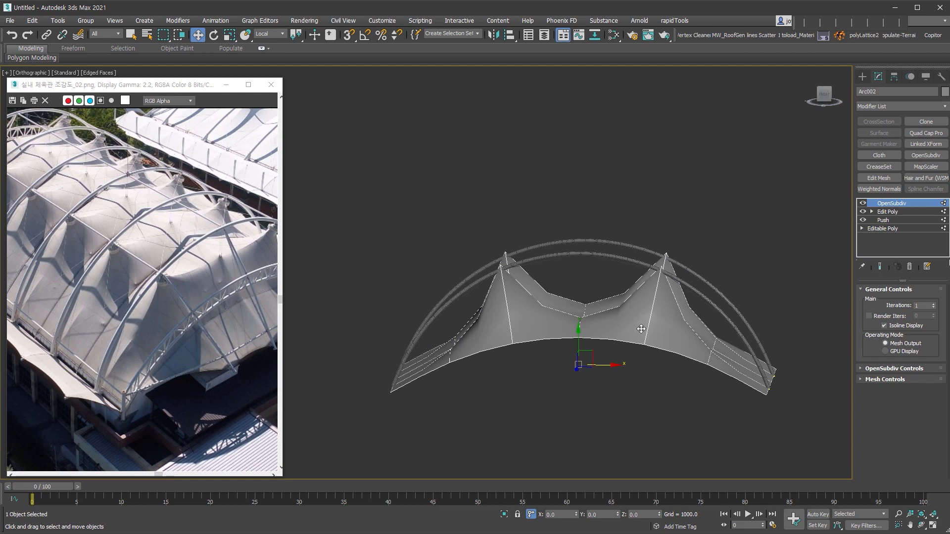
Turn off the roof's OpenSubdiv isoline display and set its iterations to 2
middle_click_drag(807, 343, 915, 332, "alt")
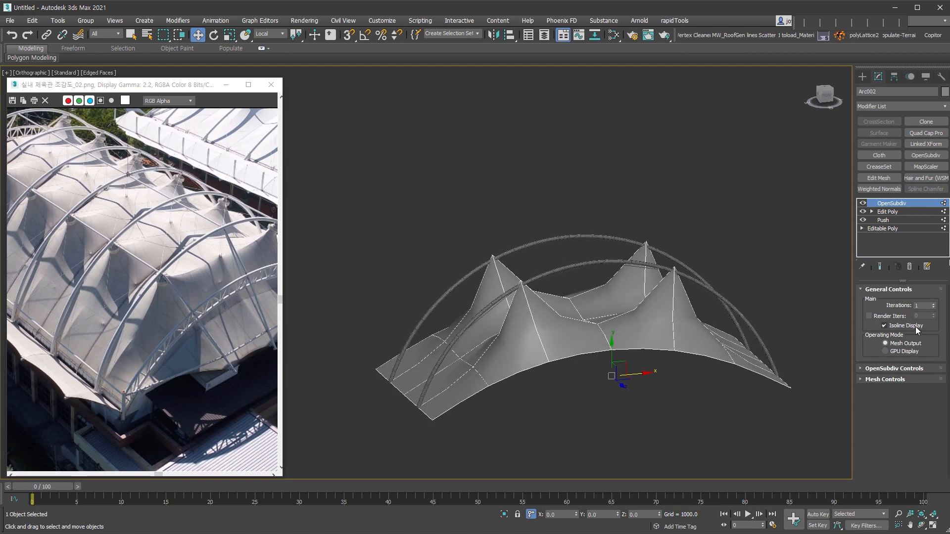
left_click(914, 326)
middle_click_drag(842, 342, 622, 349, "alt")
left_click(934, 304)
middle_click_drag(614, 317, 631, 304, "alt")
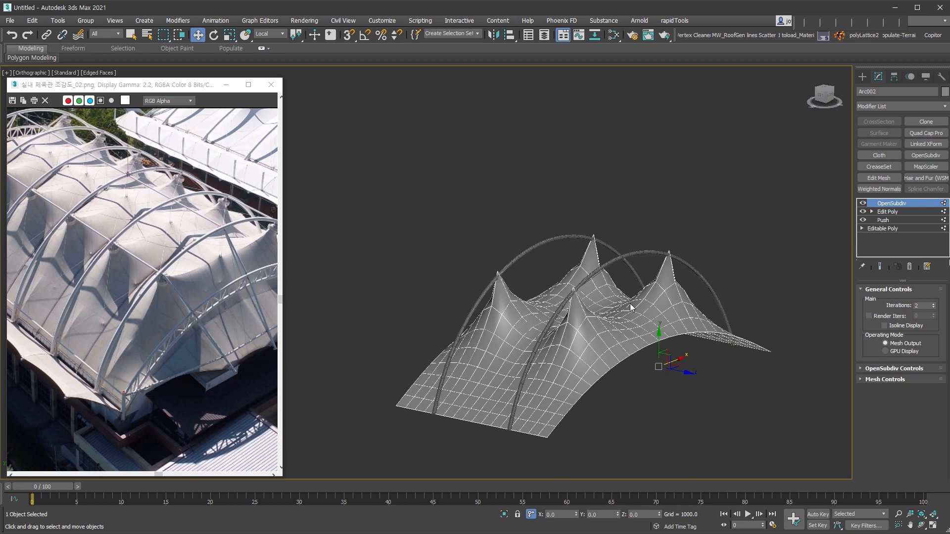
middle_click_drag(577, 357, 635, 353, "alt")
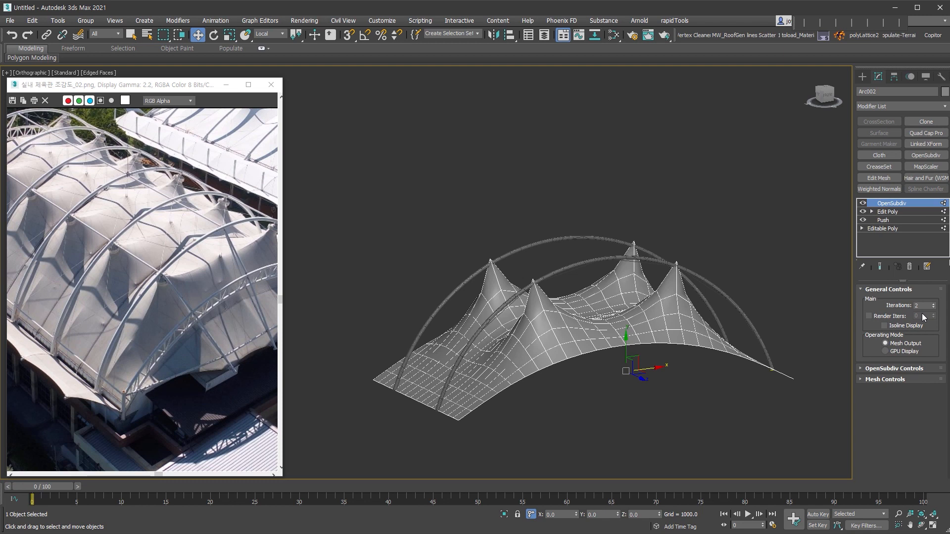
middle_click_drag(844, 324, 806, 311, "alt")
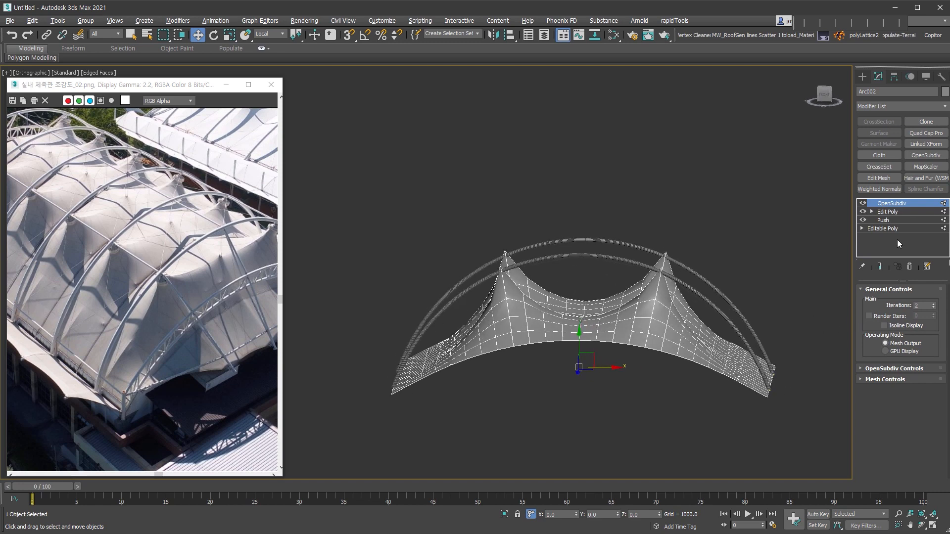
In the Edit Poly below OpenSubdiv, crease the middle edge loop between the arches and both outer arched border loops to 1
left_click(904, 213)
middle_click_drag(727, 391, 635, 252, "alt")
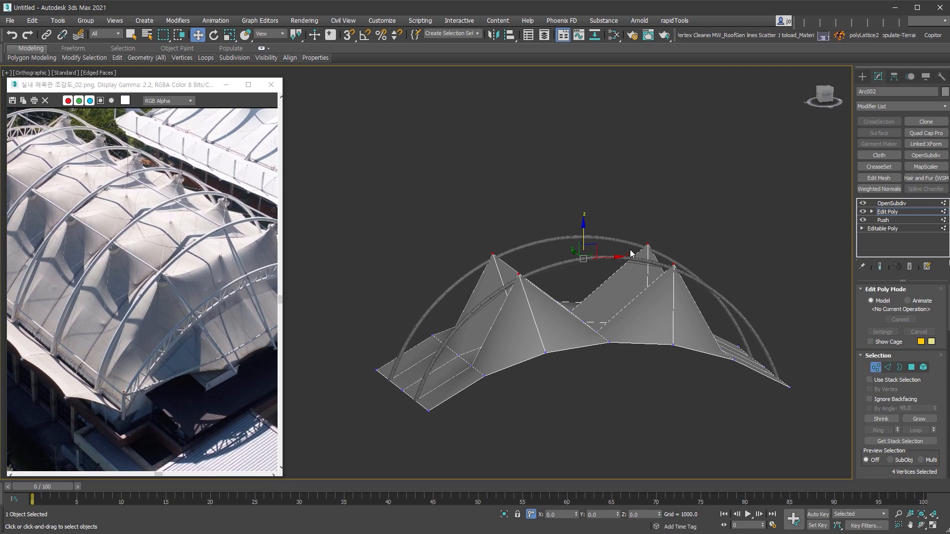
middle_click_drag(631, 253, 524, 391, "alt")
left_click(893, 366)
double_click(549, 379)
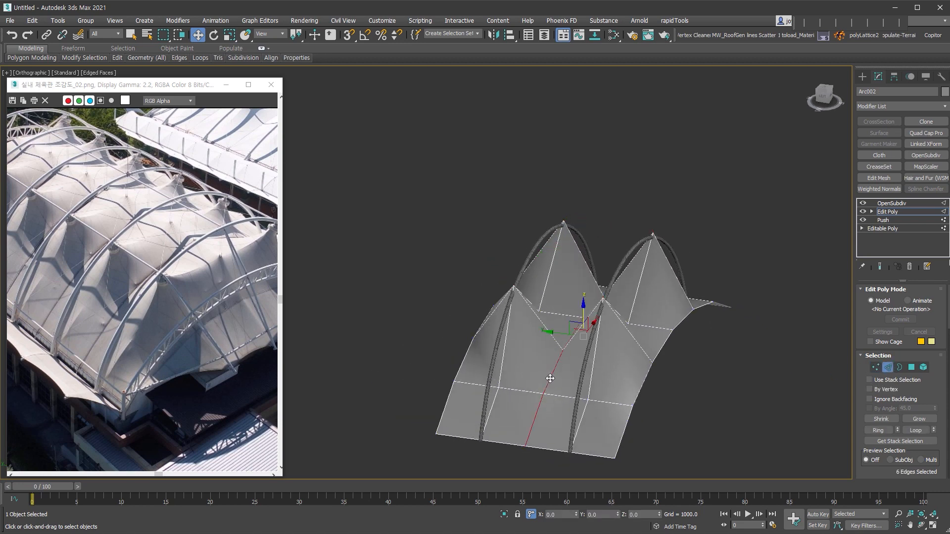
double_click(451, 396, "ctrl")
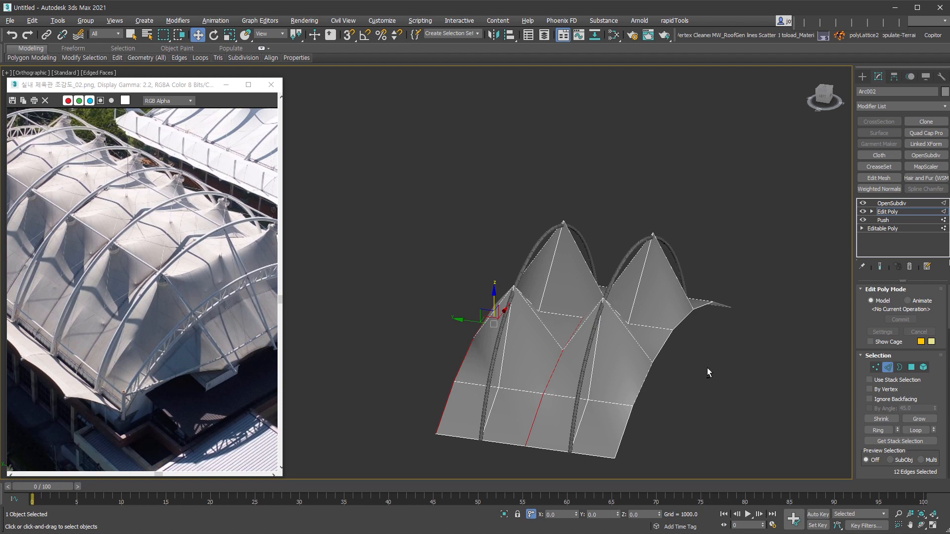
double_click(666, 347, "ctrl")
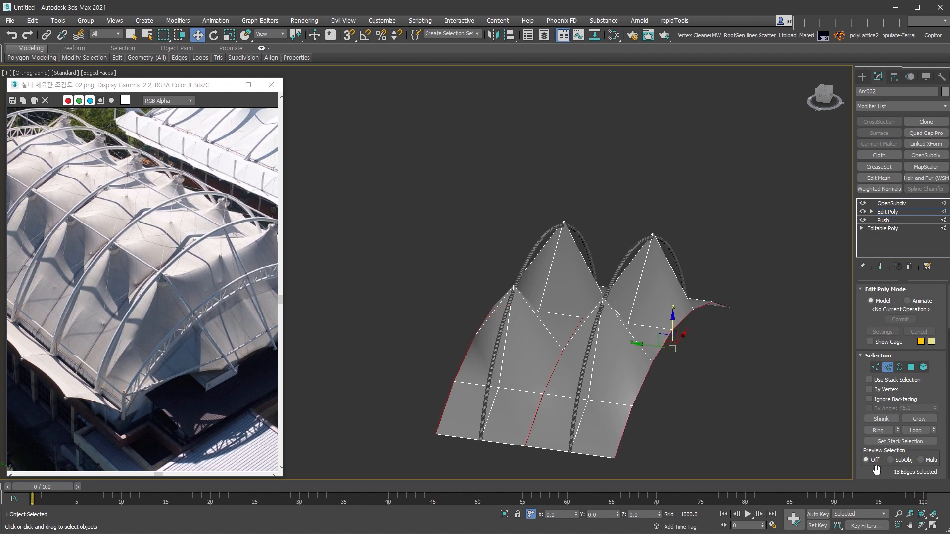
scroll(916, 381, "down", 3)
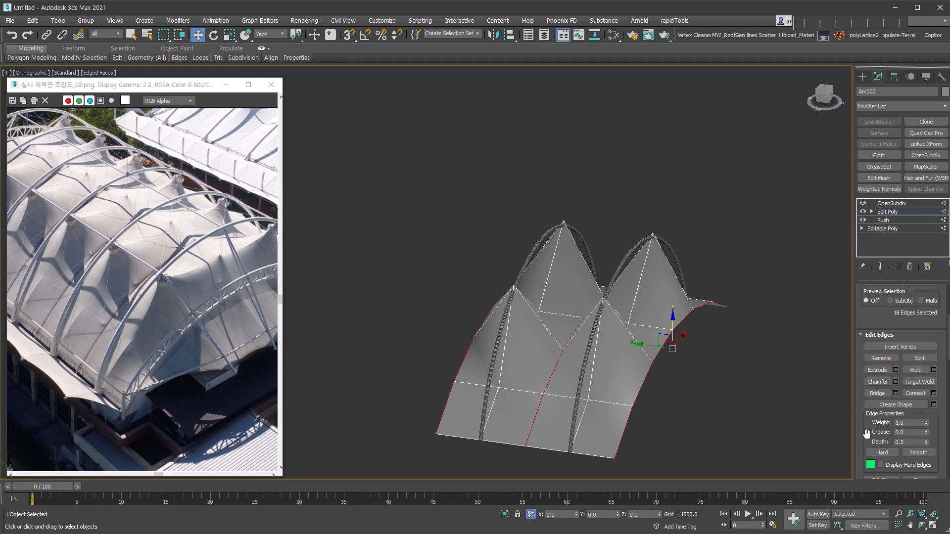
double_click(906, 433)
type("1")
key("Return")
Leave edge editing and return to the OpenSubdiv level of the roof's modifier stack
middle_click_drag(771, 293, 702, 320, "alt")
left_click(884, 212)
left_click(899, 203)
middle_click_drag(695, 438, 640, 388, "alt")
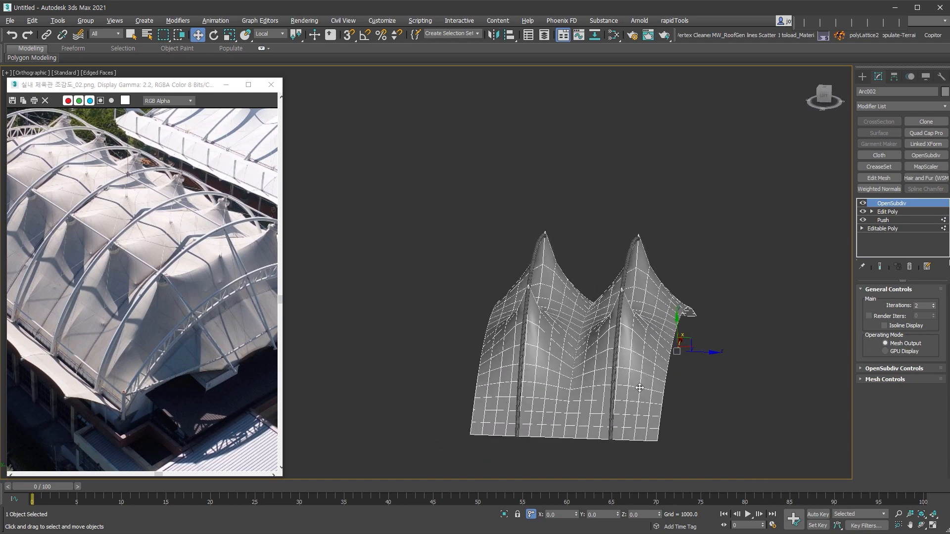
middle_click_drag(595, 294, 724, 342, "alt")
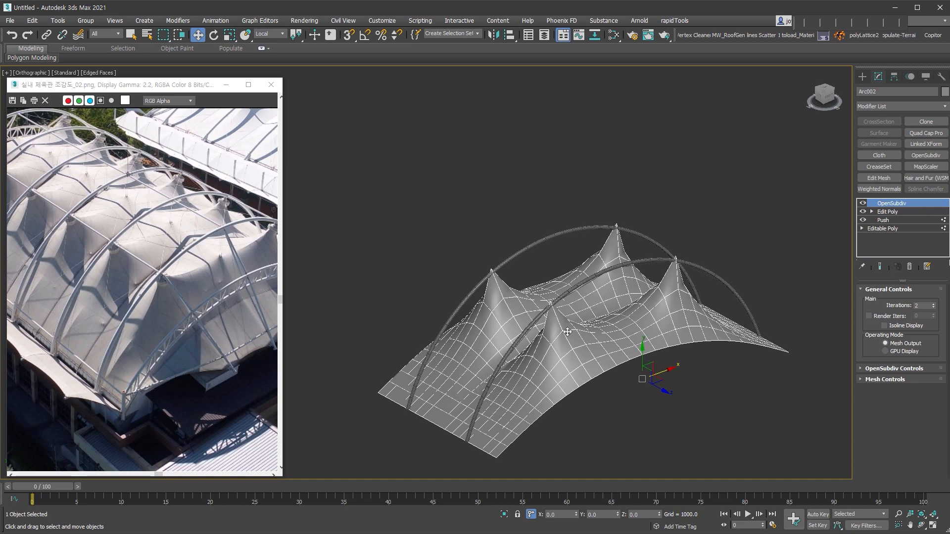
Add an Edit Poly above OpenSubdiv and raise the two centre vertices midway between the peaks, one beneath each arch
key("ctrl+e")
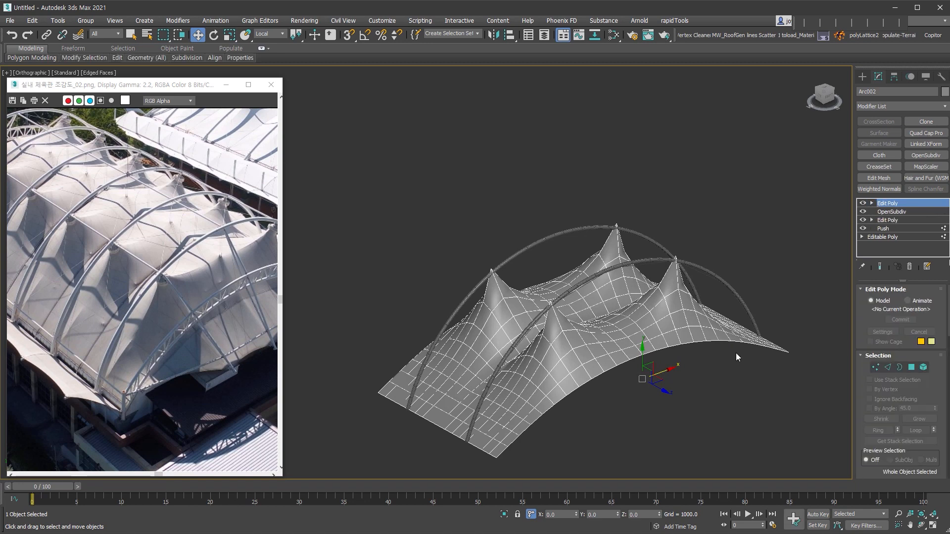
middle_click_drag(730, 353, 715, 370, "alt")
left_click(890, 368)
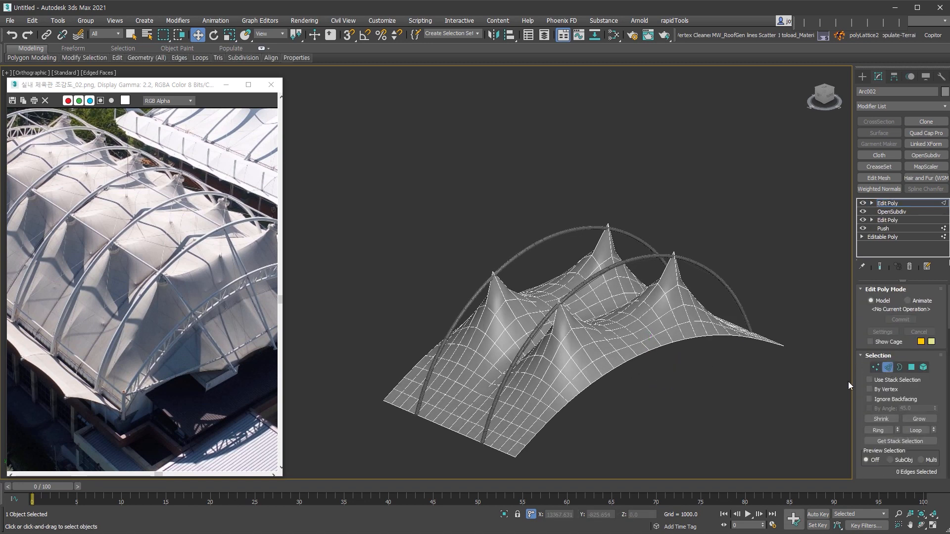
mouse_move(550, 419)
middle_mouse_down("alt")
mouse_move(507, 414)
mouse_move(499, 394)
mouse_move(558, 434)
mouse_move(547, 424)
middle_mouse_up("alt")
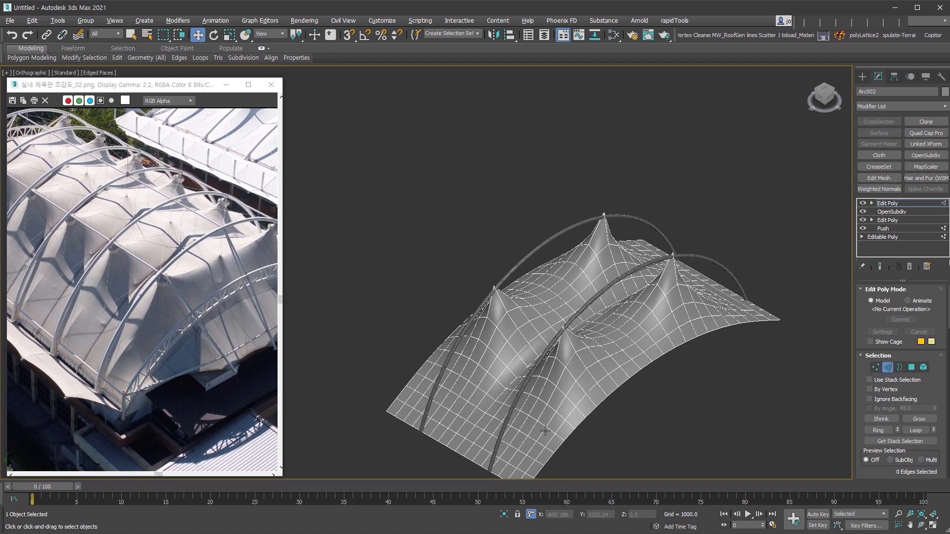
key("shift+z")
left_click(876, 368)
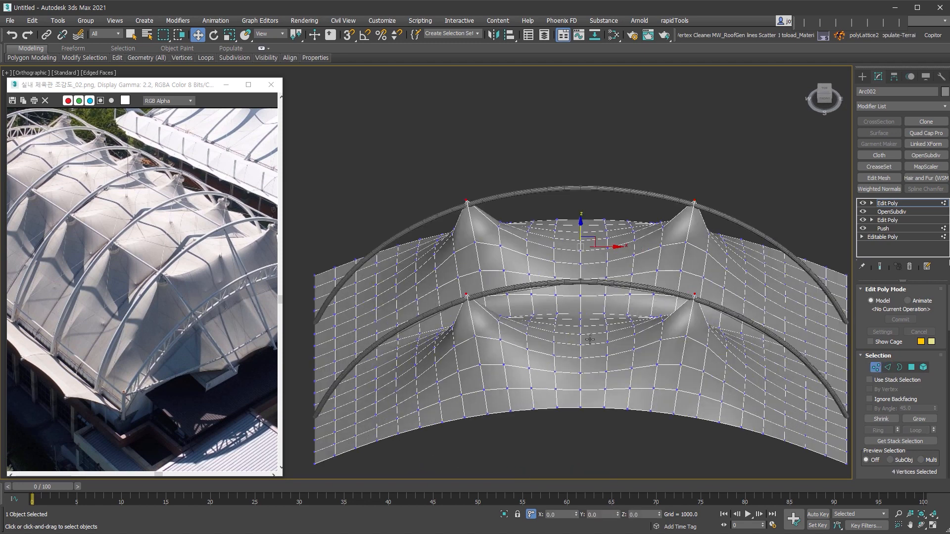
left_click(580, 340)
left_click(580, 240, "ctrl")
middle_click_drag(545, 333, 568, 312, "alt")
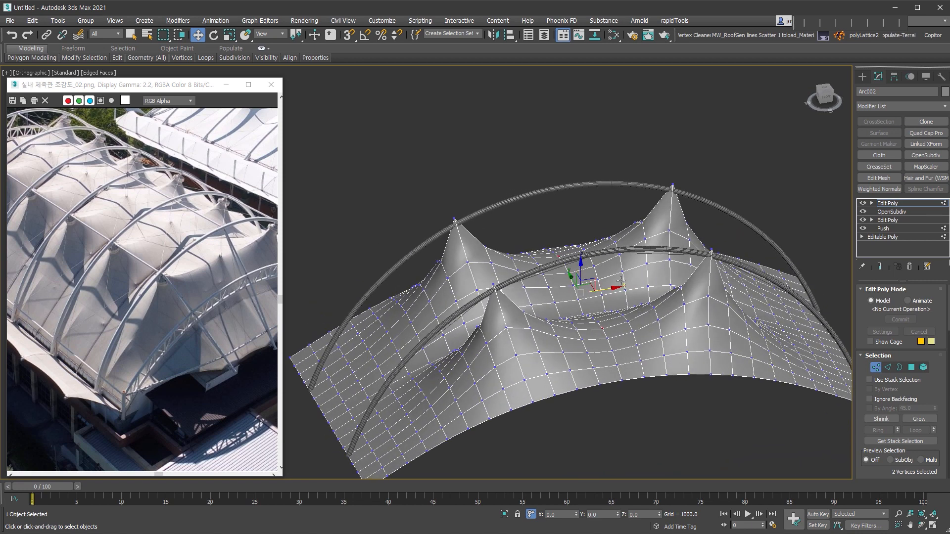
left_click_drag(581, 270, 577, 258)
Set the crease of the two raised centre vertices to 0.5
left_click(929, 387)
scroll(935, 392, "down", 5)
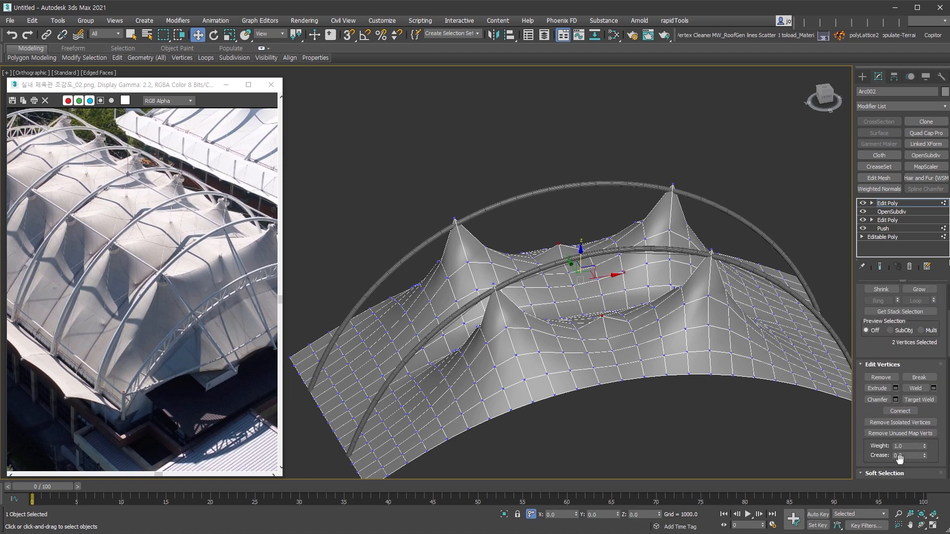
left_click_drag(922, 457, 923, 432)
scroll(939, 383, "down", 2)
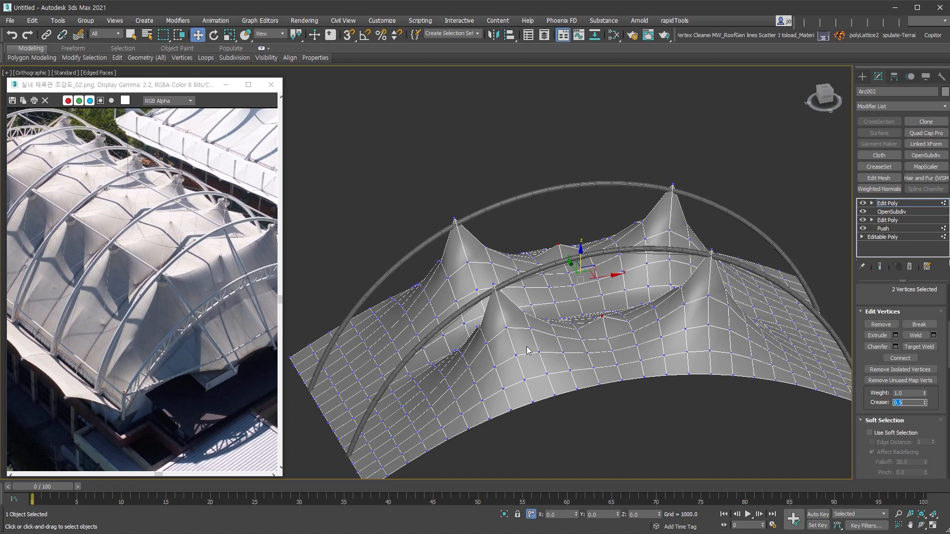
Select one edge low on the roof side outside each of the four peaks and push these edges out by 130.2
left_click(872, 203)
left_click(888, 220)
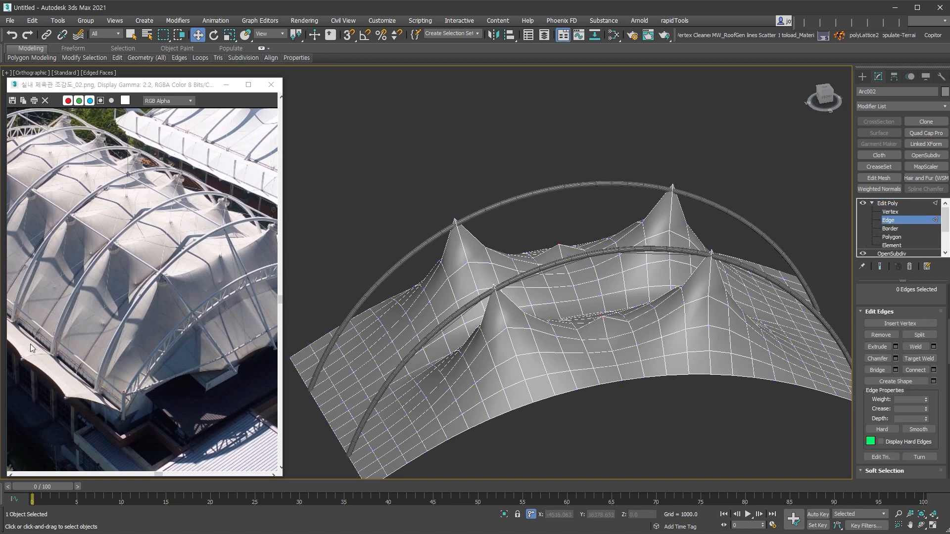
middle_click_drag(337, 379, 416, 318)
left_click(398, 314)
left_click(524, 349, "ctrl")
middle_click_drag(523, 349, 735, 388, "alt")
left_click(724, 406, "ctrl")
left_click(763, 316, "ctrl")
middle_click_drag(763, 316, 596, 346, "alt")
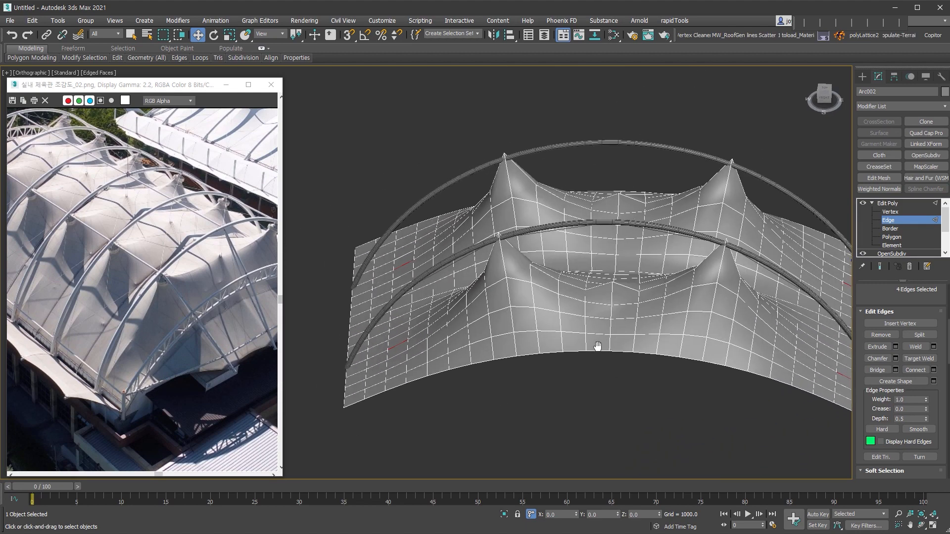
middle_click_drag(381, 353, 675, 257, "alt")
left_click(660, 276, "ctrl")
left_click_drag(741, 249, 682, 406)
middle_click_drag(682, 405, 685, 307, "alt")
key("shift+p")
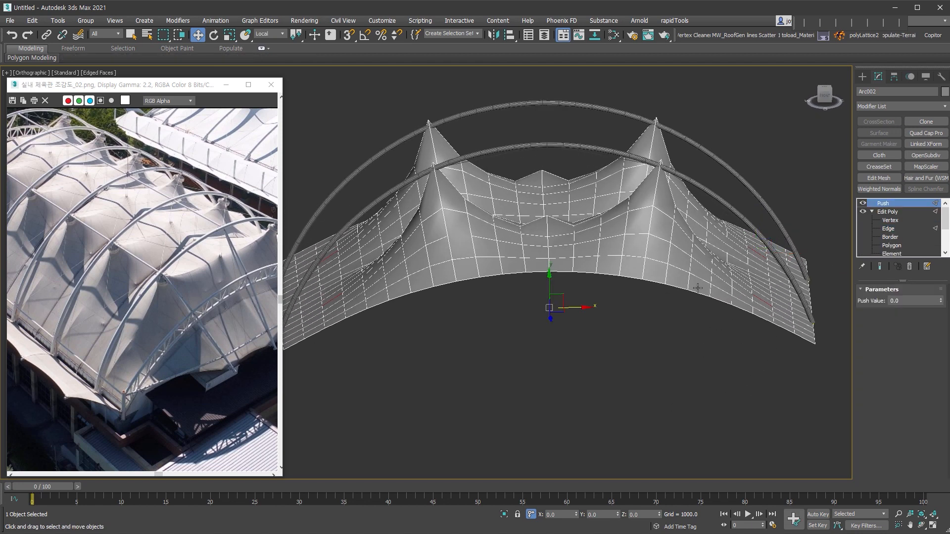
left_click(942, 302)
left_click_drag(943, 306, 941, 267)
left_click_drag(942, 301, 941, 307)
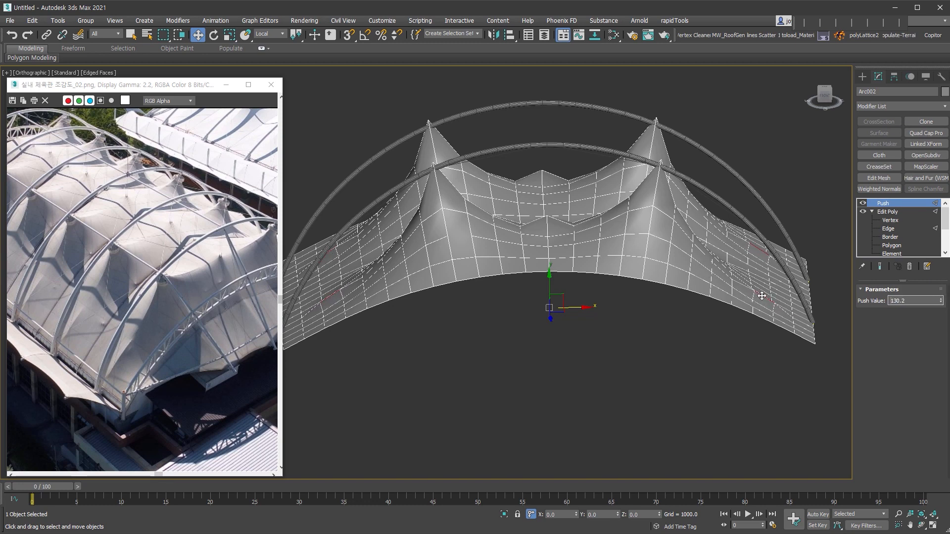
Add an Edit Poly, extend the four low side edge selections by their neighbouring edges to 12 edges, and push them by 25.1
middle_click_drag(819, 297, 732, 321, "alt")
key("ctrl+e")
key("2")
left_click(732, 319, "ctrl")
left_click(768, 341, "ctrl")
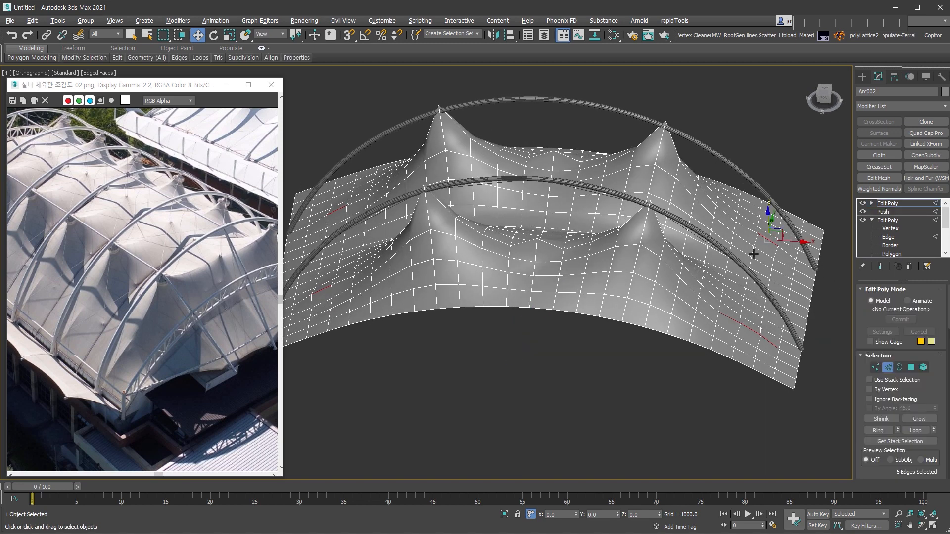
left_click(745, 227, "ctrl")
middle_click_drag(320, 302, 518, 302)
left_click(501, 299, "ctrl")
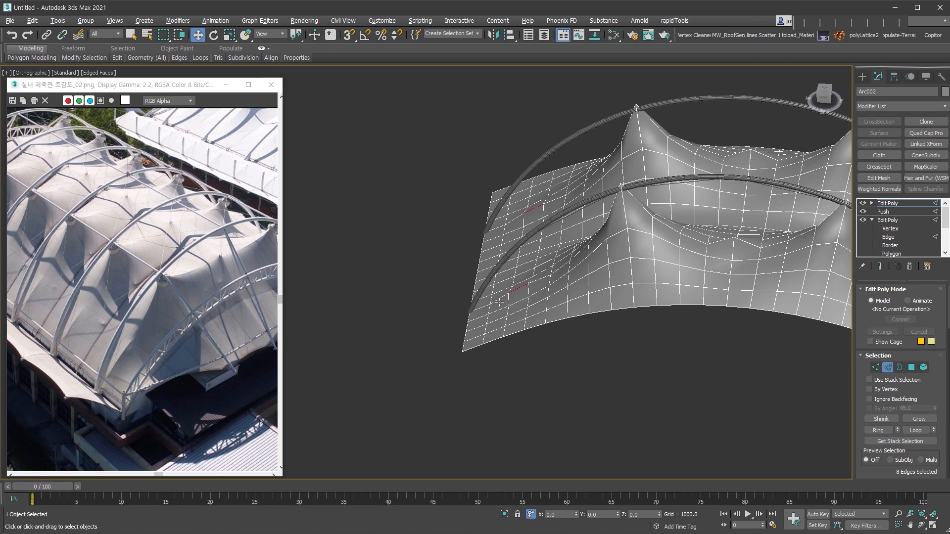
left_click(539, 280, "ctrl")
left_click(518, 218, "ctrl")
left_click(555, 199, "ctrl")
key("shift+p")
left_click_drag(941, 300, 941, 277)
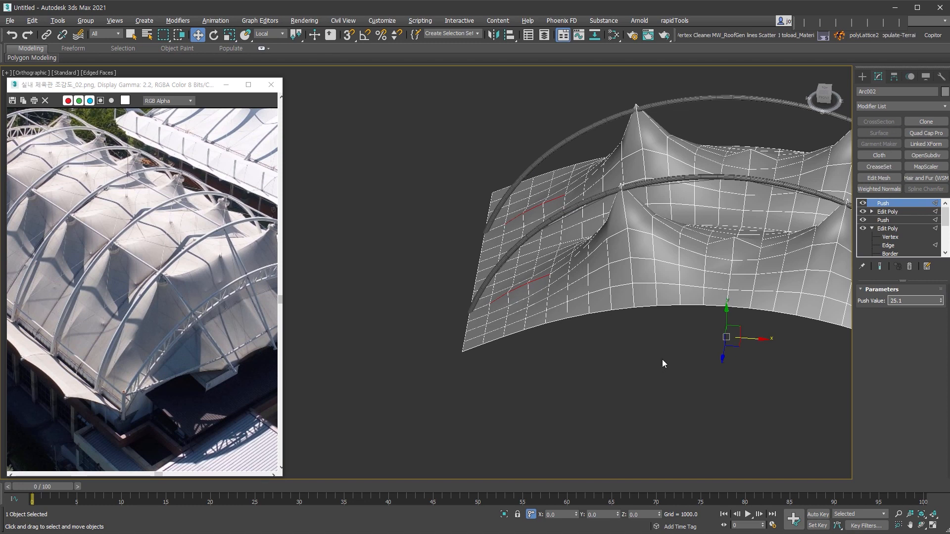
Add another Edit Poly and raise the crease of the 12 pushed edges low on the roof sides
key("shift+e")
middle_click_drag(665, 374, 658, 352, "alt")
left_click(889, 367)
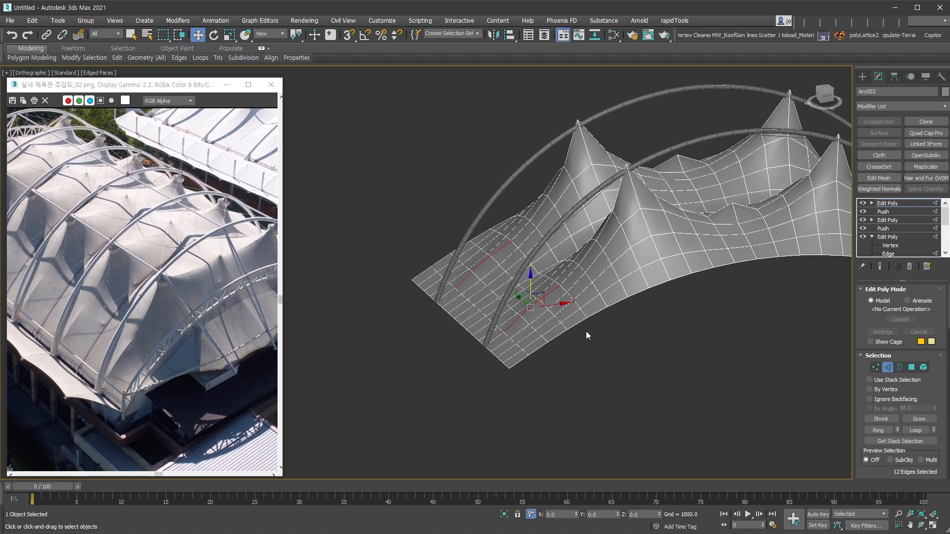
scroll(909, 456, "down", 5)
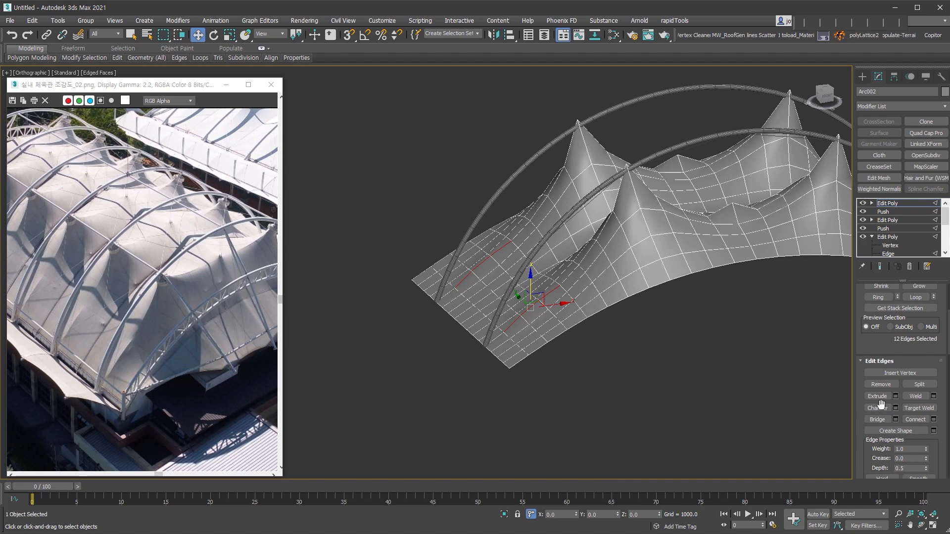
left_click_drag(929, 461, 923, 440)
middle_click_drag(776, 259, 681, 293)
Select the vertices at the tips of the roof peaks and adjust their crease
left_click(872, 203)
left_click(891, 211)
mouse_move(720, 261)
middle_mouse_down()
mouse_move(698, 288)
mouse_move(703, 264)
middle_mouse_up()
left_click_drag(734, 161, 749, 197)
left_click_drag(449, 144, 536, 212, "ctrl")
left_click_drag(923, 452, 923, 435)
middle_click_drag(653, 248, 680, 268, "alt")
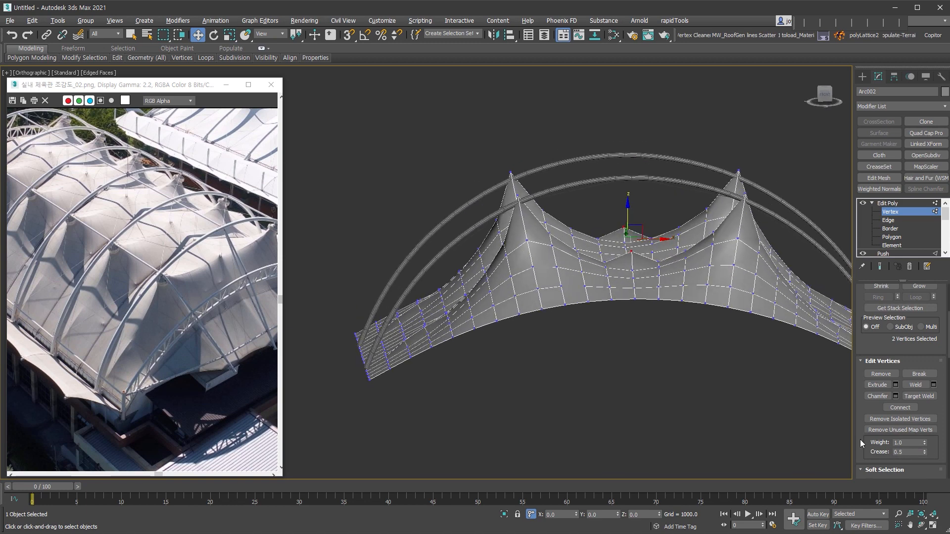
Select the valley edge loop between the arches together with both end edge loops of the roof, and leave edge editing
middle_click_drag(708, 361, 883, 238, "alt")
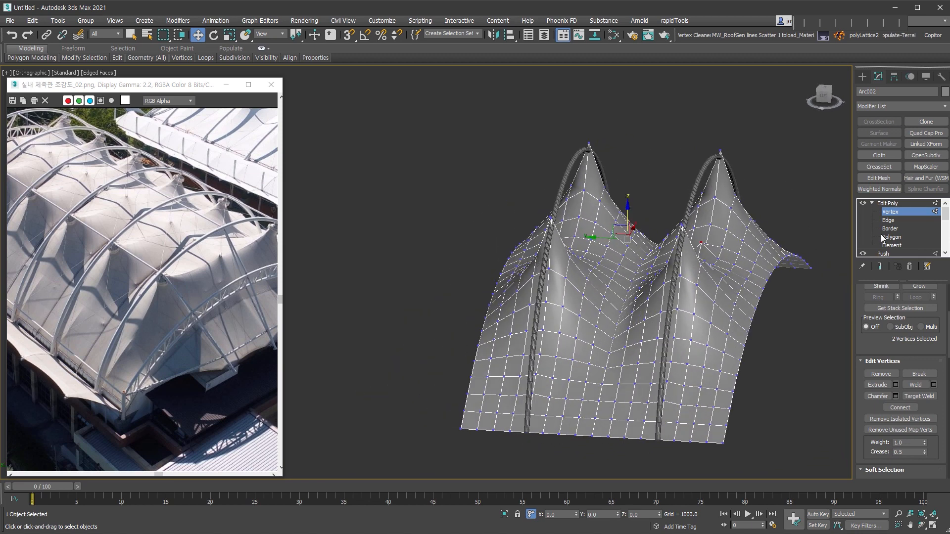
left_click(889, 222)
double_click(605, 377)
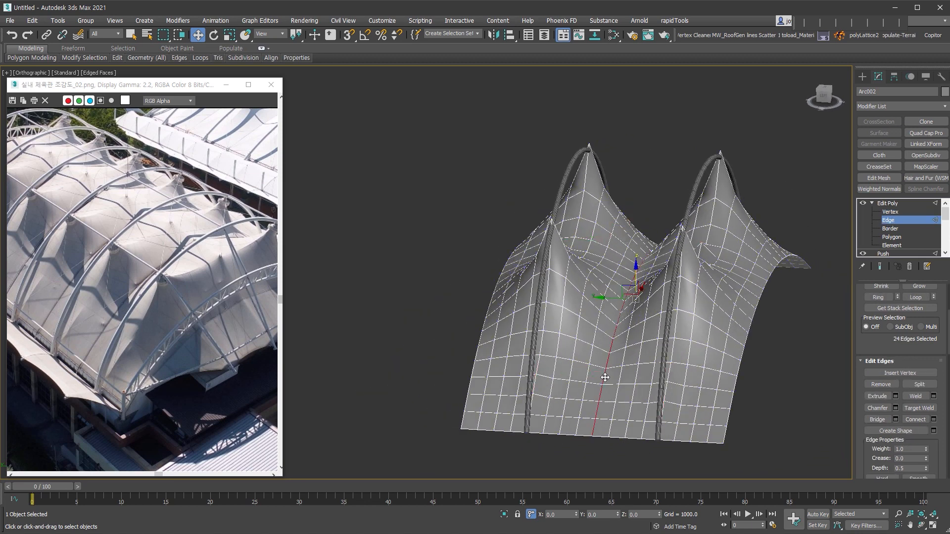
double_click(468, 389, "ctrl")
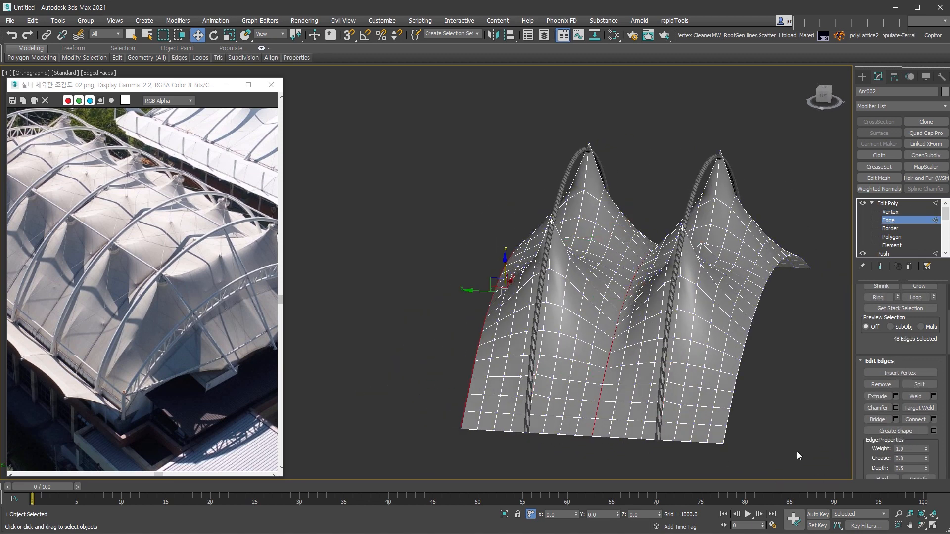
double_click(727, 418, "ctrl")
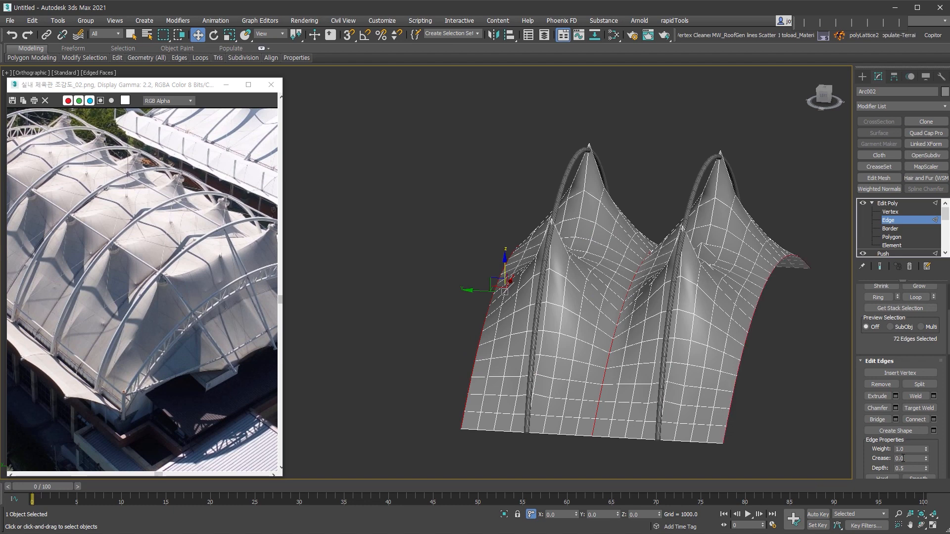
left_click(900, 221)
Add an OpenSubdiv modifier with isoline display off and 2 iterations, and view the roof shaded without edges
left_click(926, 156)
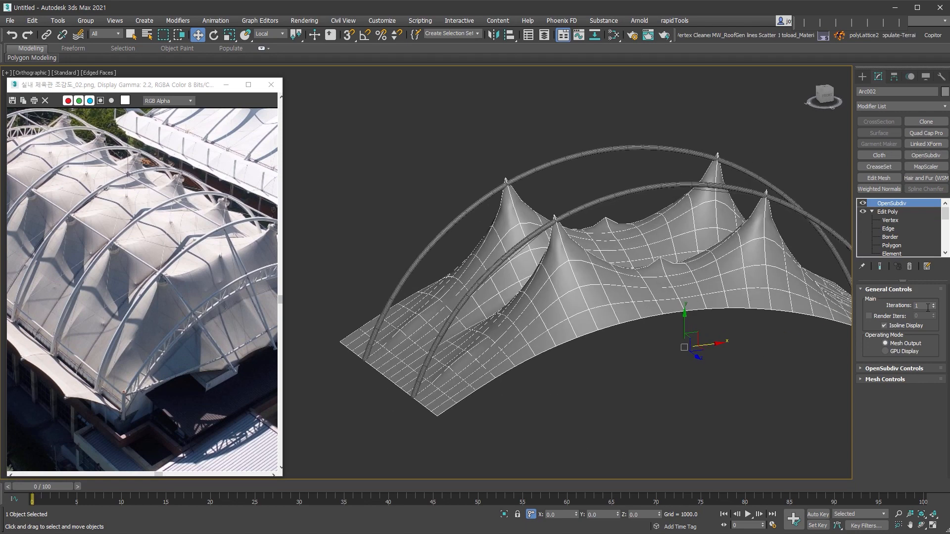
left_click(884, 326)
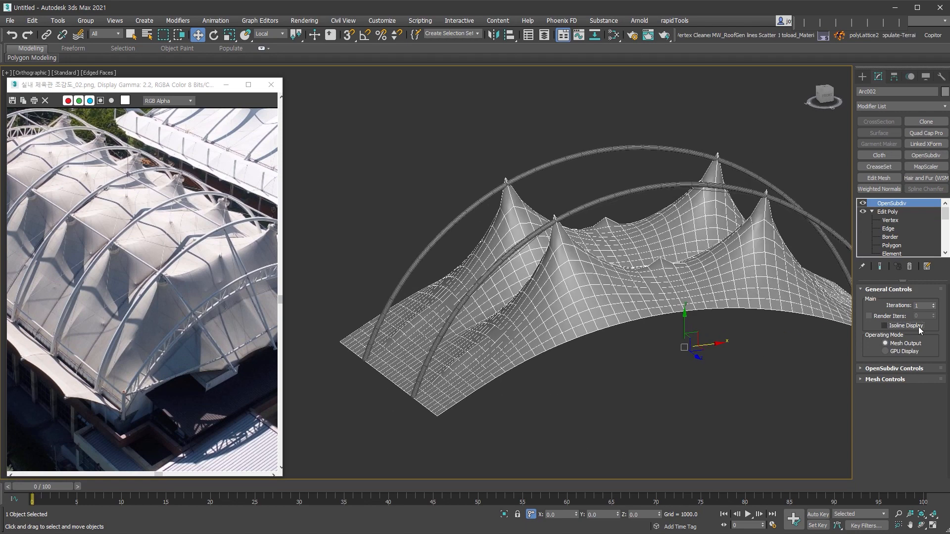
left_click(934, 305)
mouse_move(653, 390)
middle_mouse_down("alt")
mouse_move(656, 358)
mouse_move(675, 361)
mouse_move(541, 354)
mouse_move(721, 244)
mouse_move(696, 246)
middle_mouse_up("alt")
key("F4")
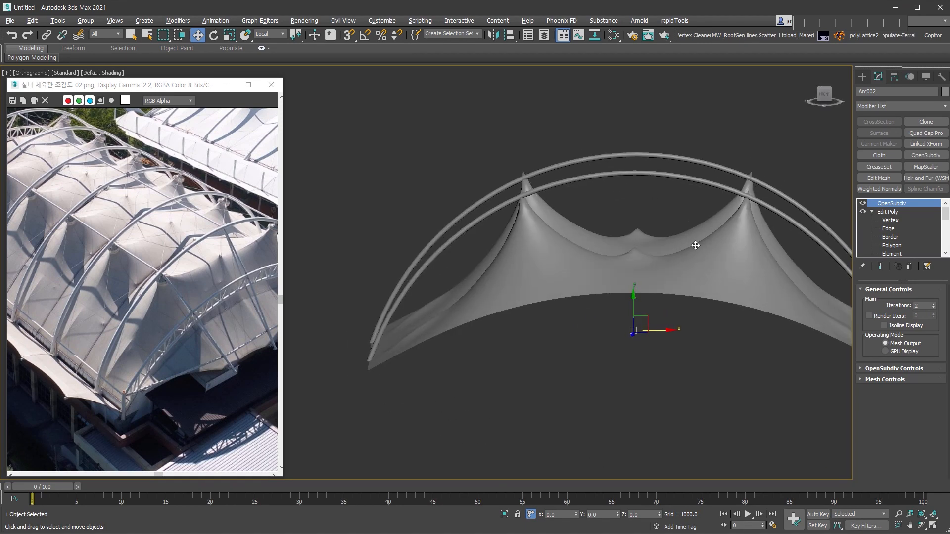
middle_click_drag(636, 247, 697, 187, "alt")
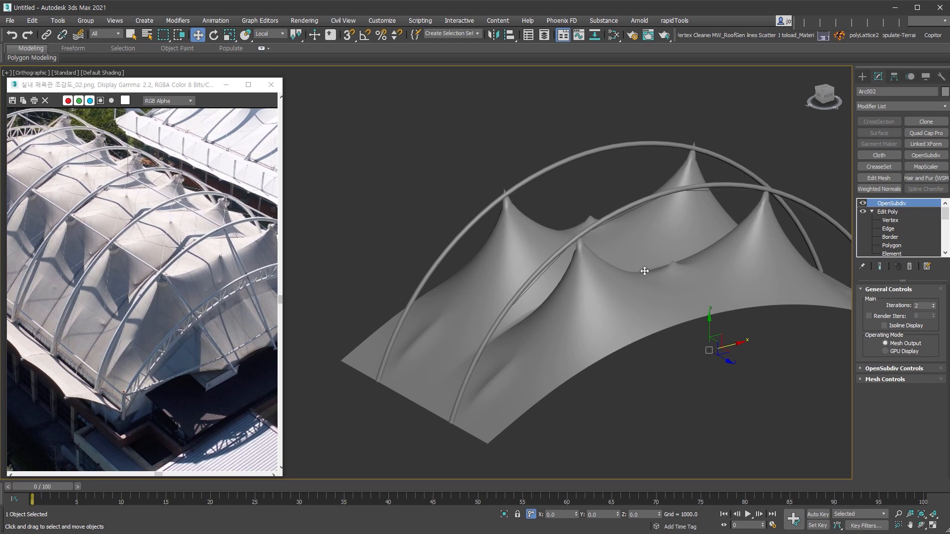
Add an Edit Poly with edged faces shown, select the four peak tip vertices and convert the selection to their surrounding polygons
key("ctrl+e")
mouse_move(794, 313)
middle_mouse_down("alt")
mouse_move(758, 301)
mouse_move(732, 203)
middle_mouse_up("alt")
left_click(875, 367)
key("F4")
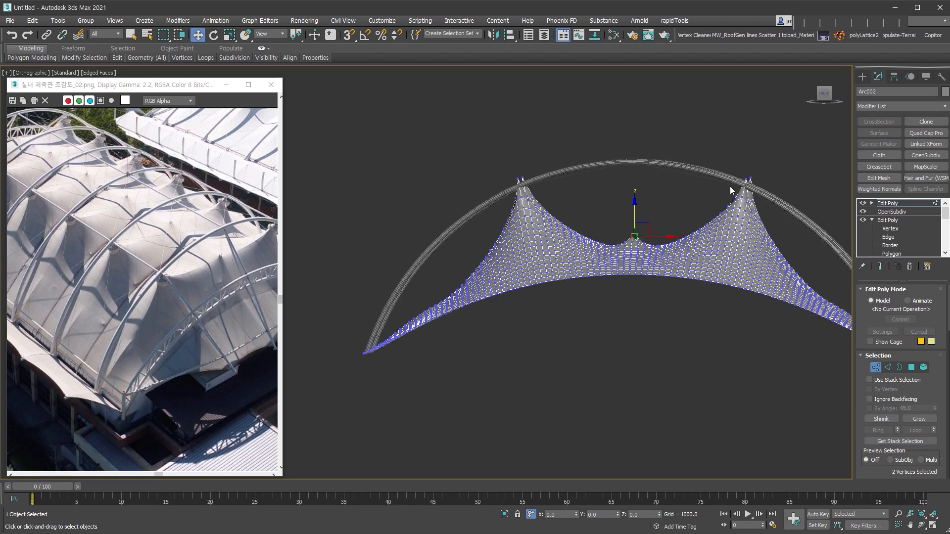
scroll(627, 204, "up", 5)
left_click_drag(387, 166, 387, 167)
middle_click_drag(589, 246, 619, 232, "alt")
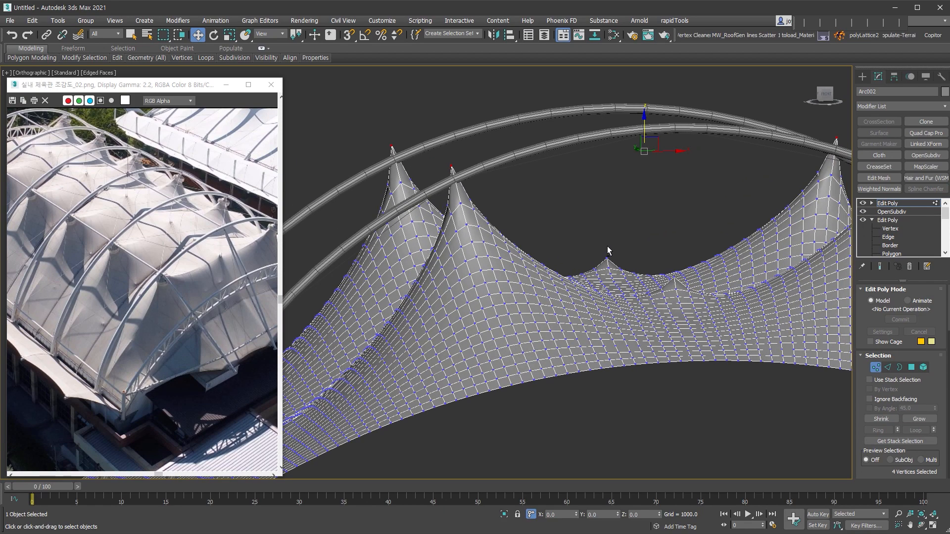
left_click(912, 368, "ctrl")
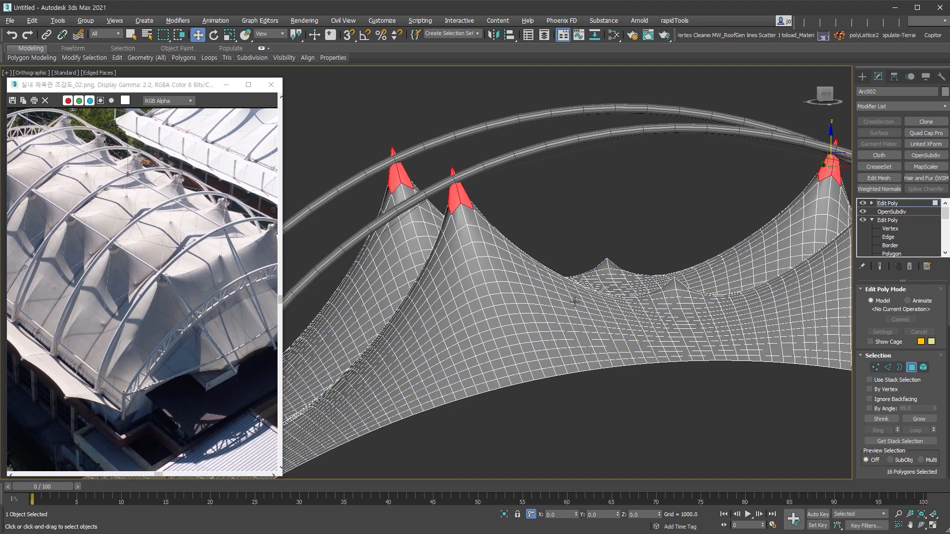
Regularize the selected polygons at each peak into a round outline around the tip
middle_click_drag(575, 302, 584, 305, "alt")
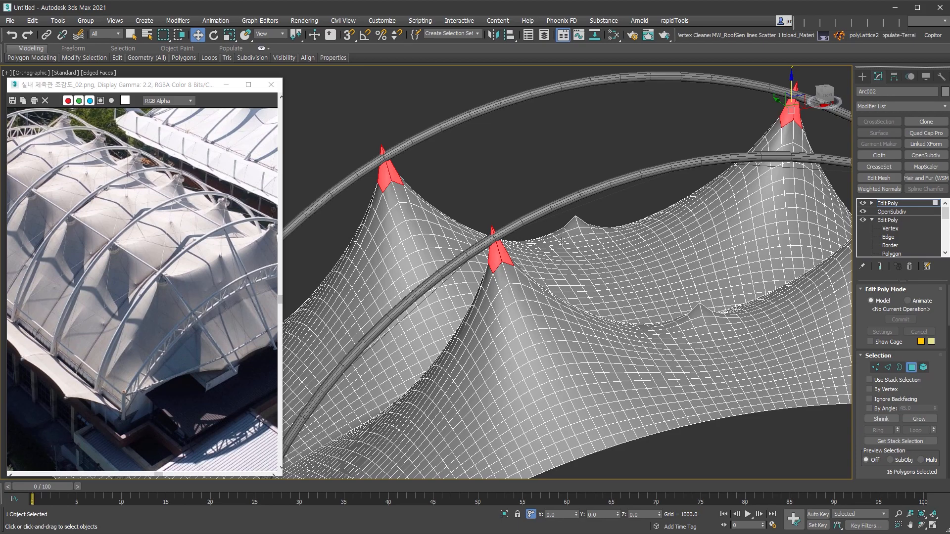
middle_click_drag(590, 269, 426, 376, "alt")
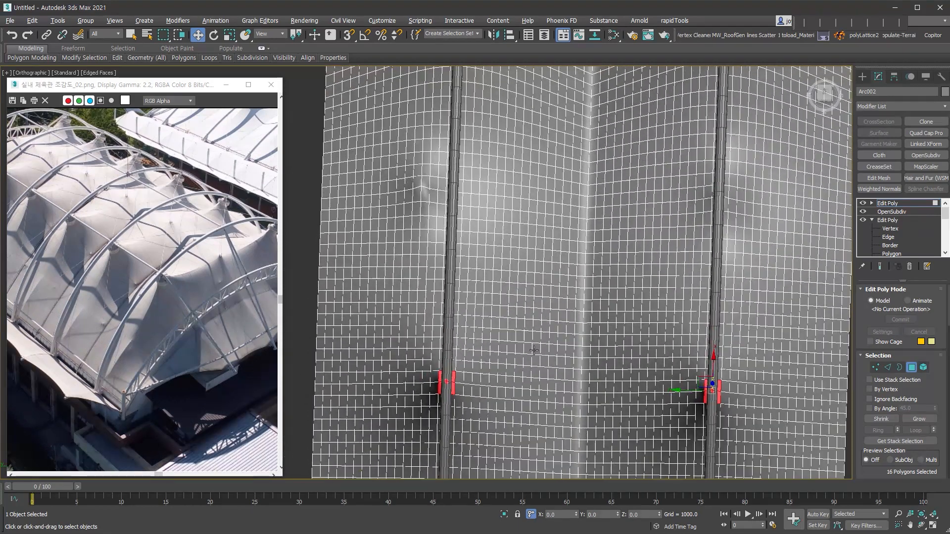
scroll(453, 390, "up", 4)
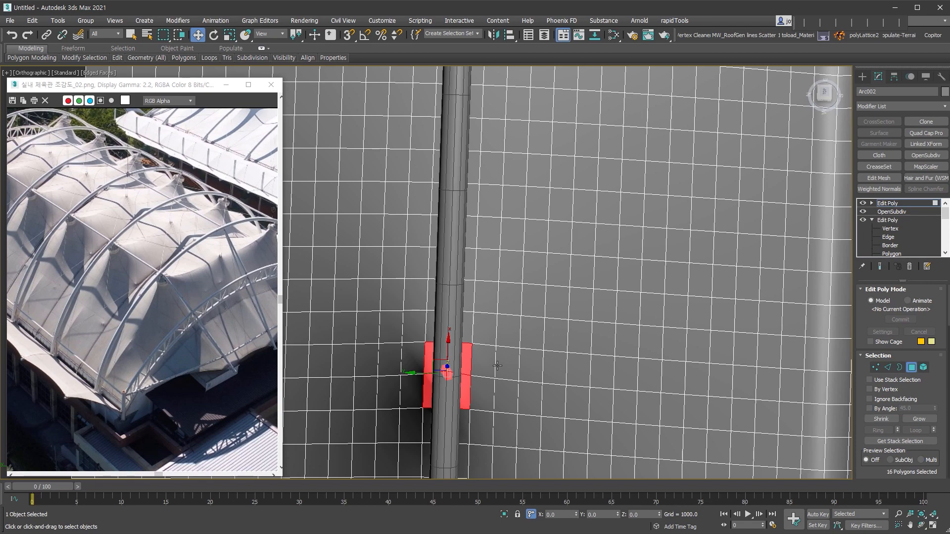
key("ctrl+y")
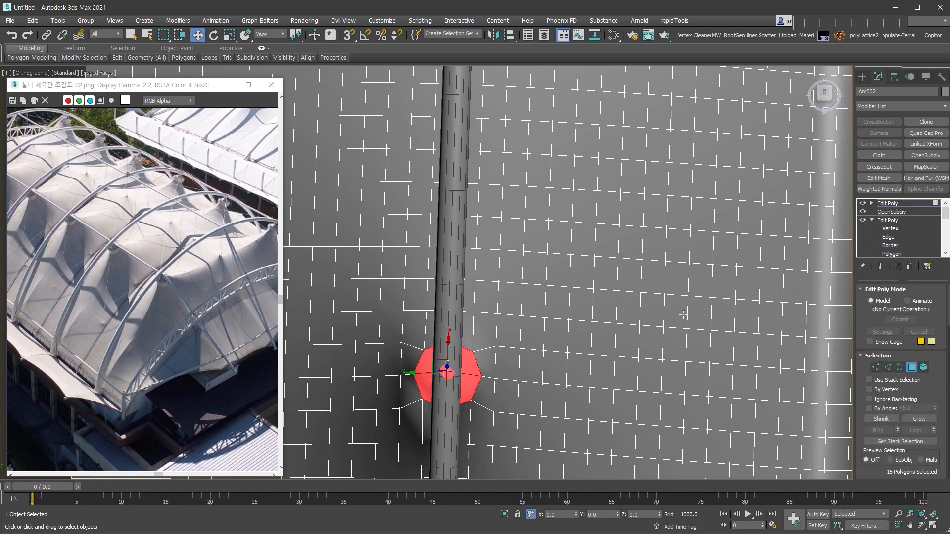
scroll(684, 315, "down", 5)
middle_click_drag(684, 315, 708, 298)
middle_click_drag(774, 213, 705, 297)
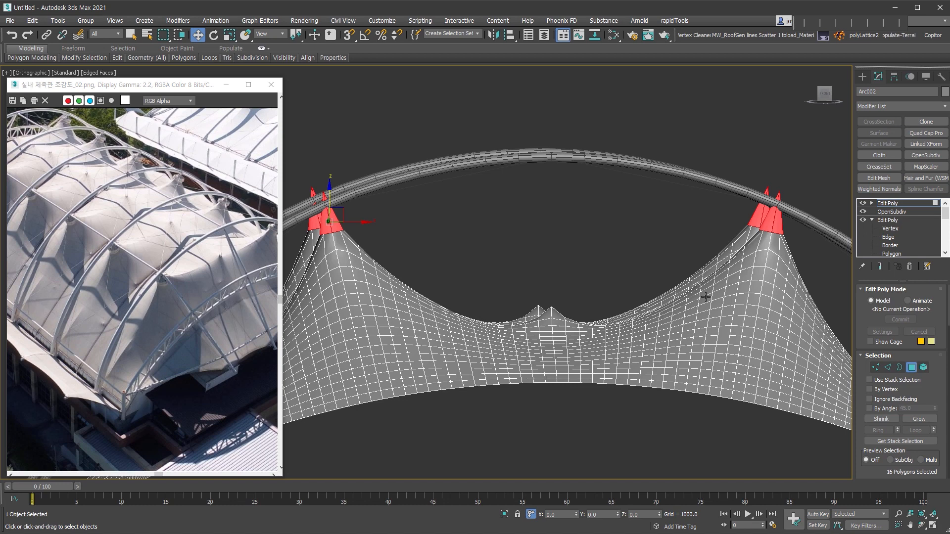
Delete the selected peak tip polygons and cap the four resulting border openings
middle_click_drag(705, 296, 631, 297, "alt")
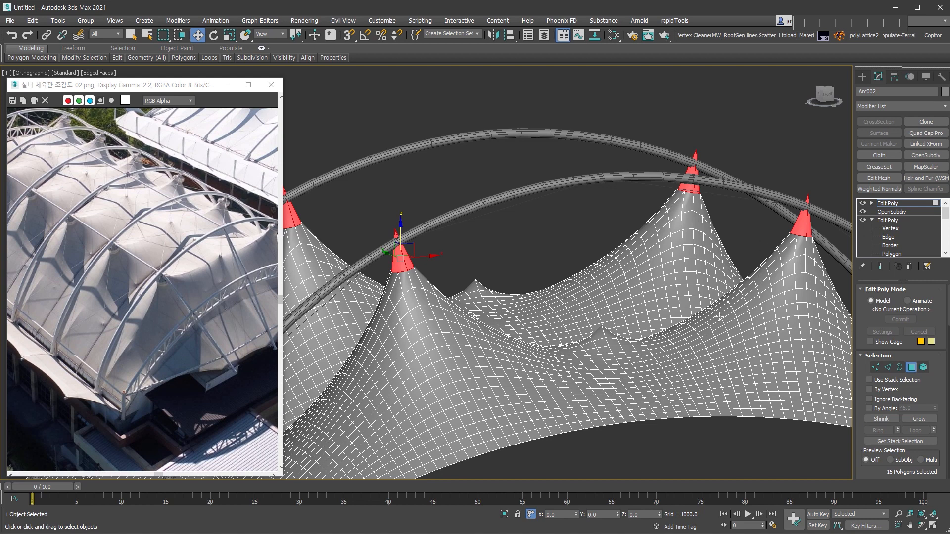
key("Delete")
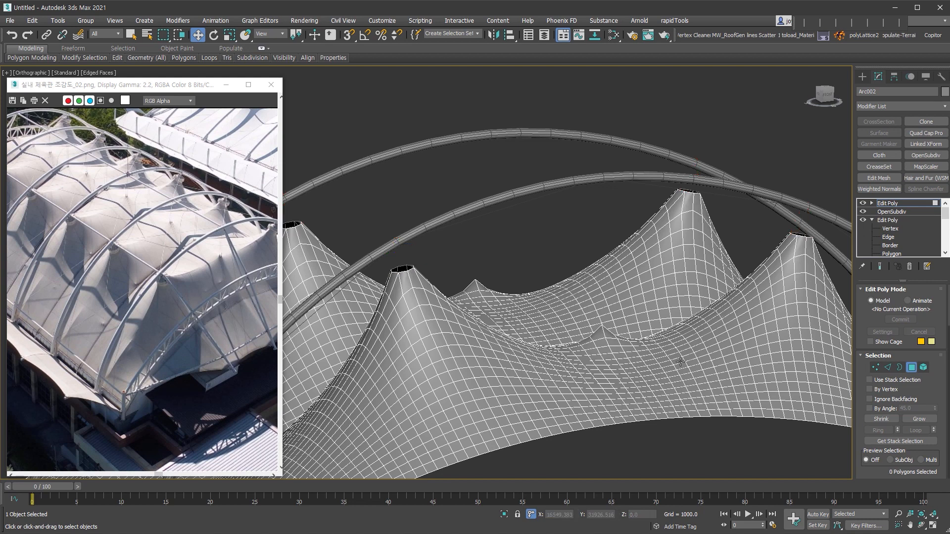
key("f")
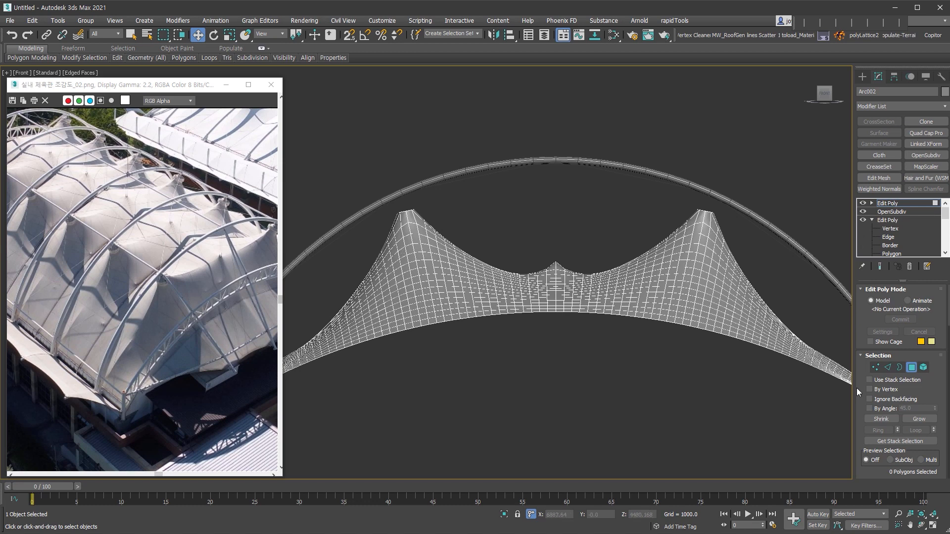
left_click(899, 368)
key("ctrl+a")
scroll(937, 403, "down", 4)
left_click(919, 359)
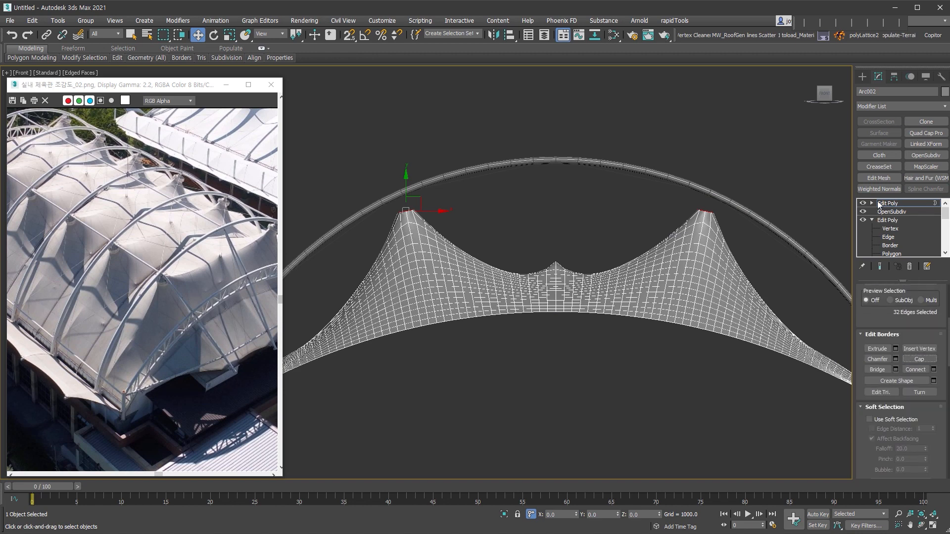
Select only the four new cap polygons on top of the peaks
left_click(871, 203)
left_click(892, 238)
left_click_drag(667, 163, 738, 219)
left_click_drag(358, 202, 435, 218, "ctrl")
middle_click_drag(435, 218, 709, 213, "alt")
left_click_drag(709, 213, 685, 190, "alt")
left_click_drag(601, 192, 526, 166, "alt")
middle_click_drag(526, 165, 430, 252, "alt")
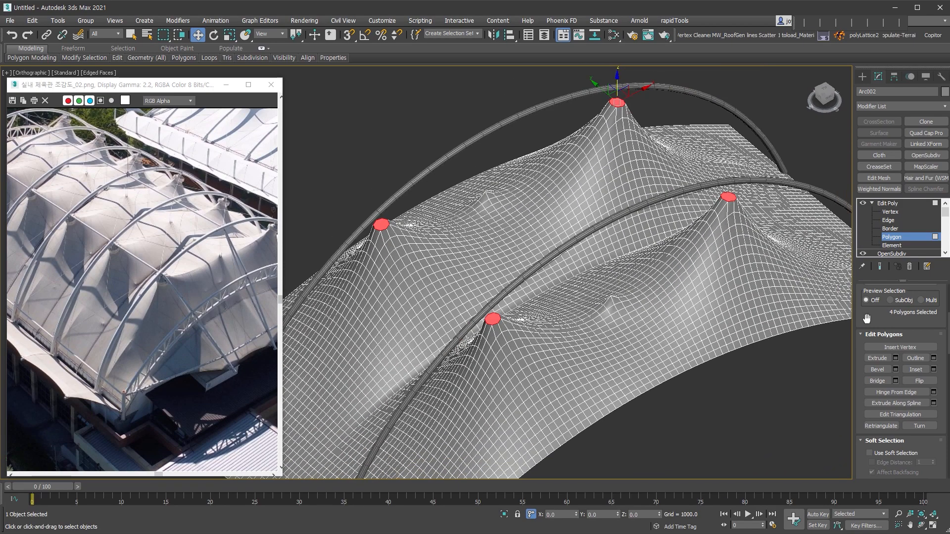
scroll(891, 319, "up", 4)
left_click(899, 367)
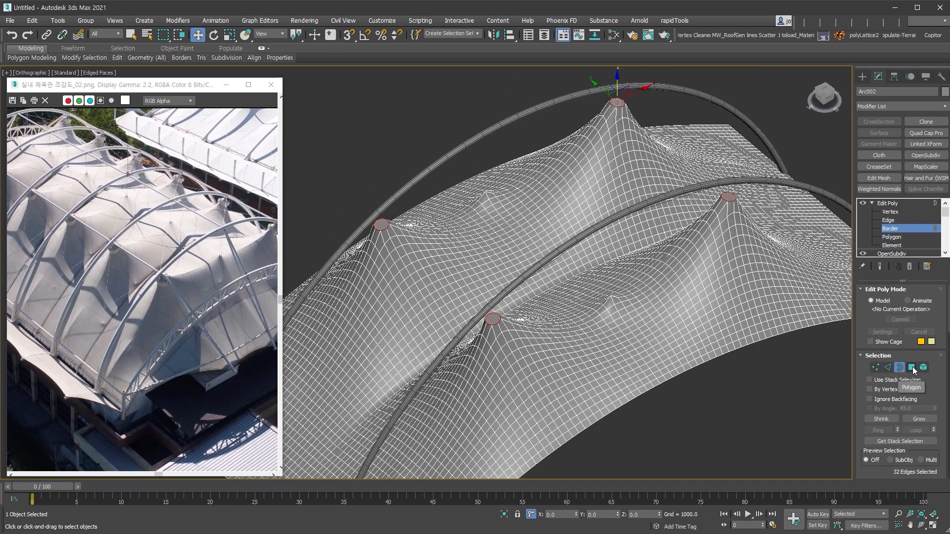
left_click(912, 367)
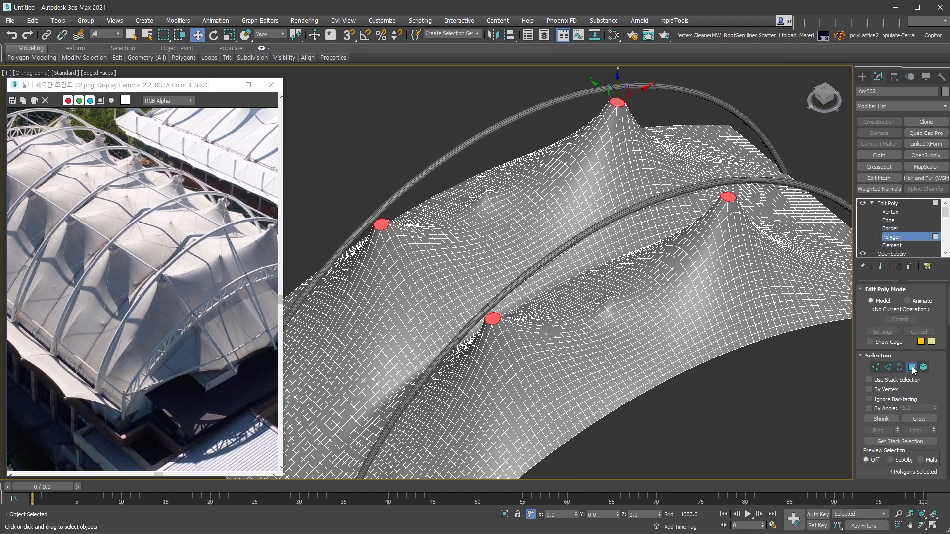
Detach the four selected cap polygons from the roof as a separate object
middle_click_drag(820, 423, 748, 362, "alt")
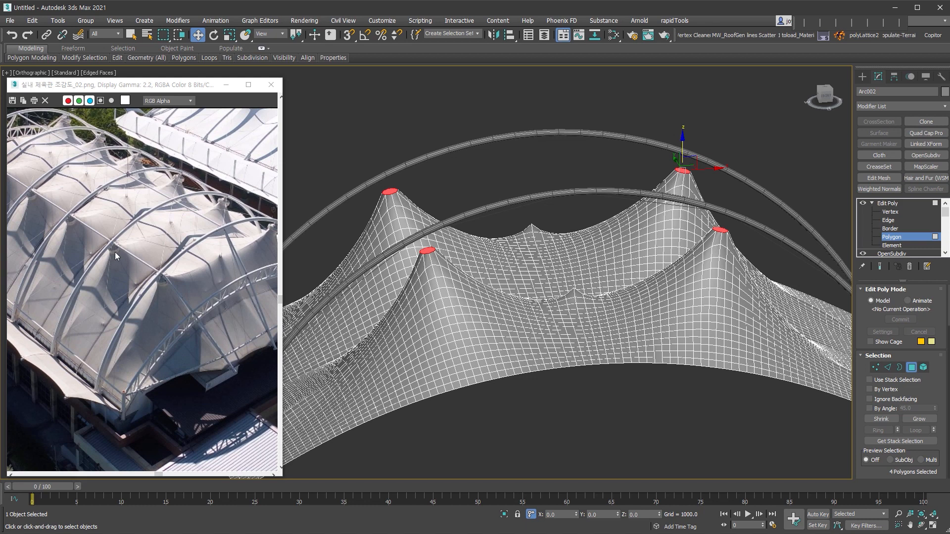
key("alt+d")
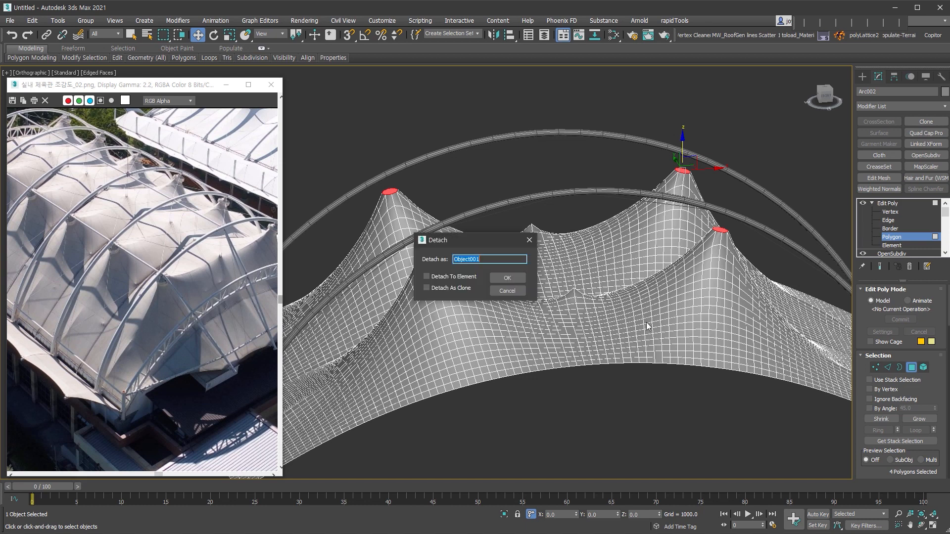
left_click(506, 277)
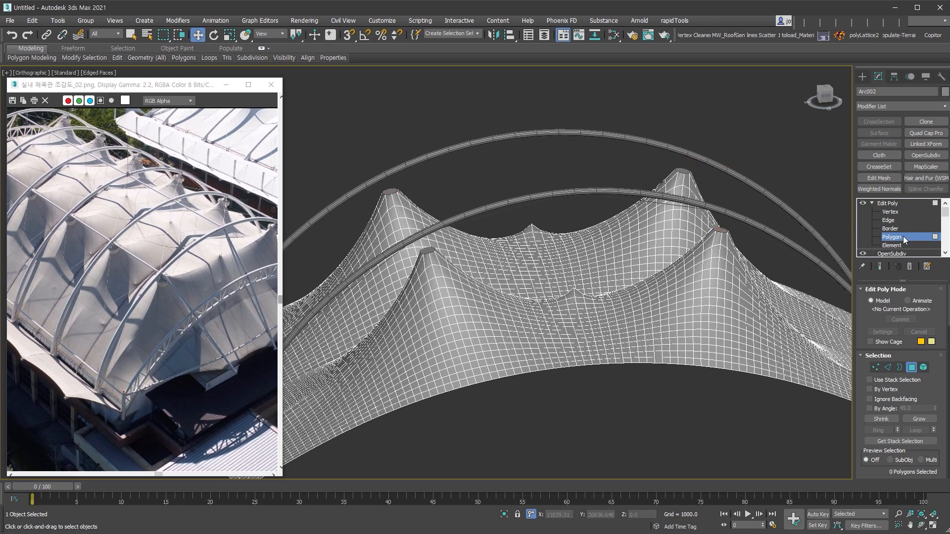
Select the detached cap object and scale its four polygons up uniformly to about 152%
key("4")
left_click(682, 171)
key("4")
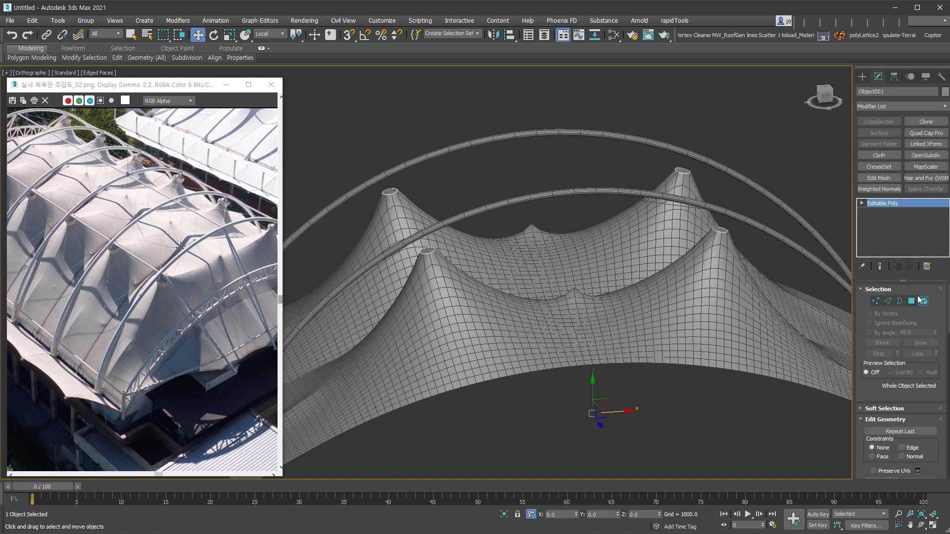
scroll(682, 171, "up", 5)
right_click(723, 232)
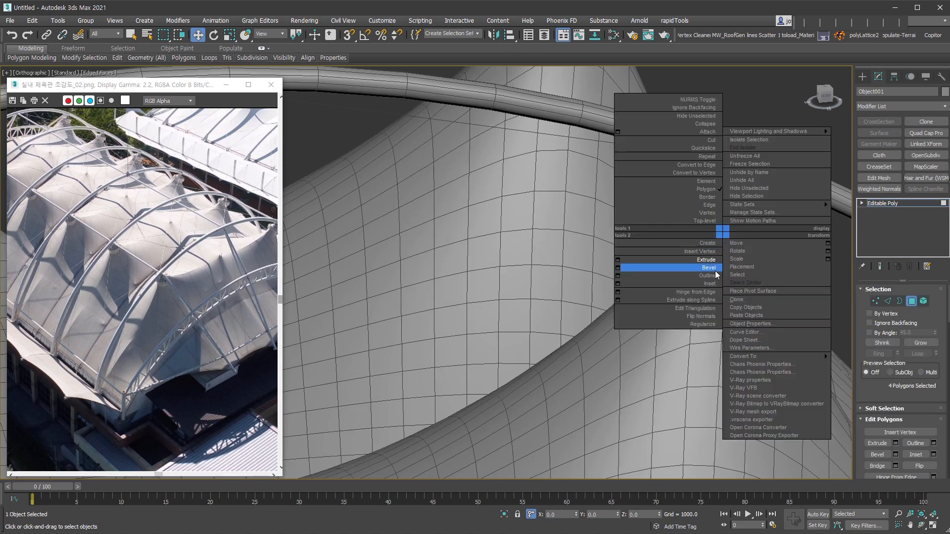
left_click(736, 259)
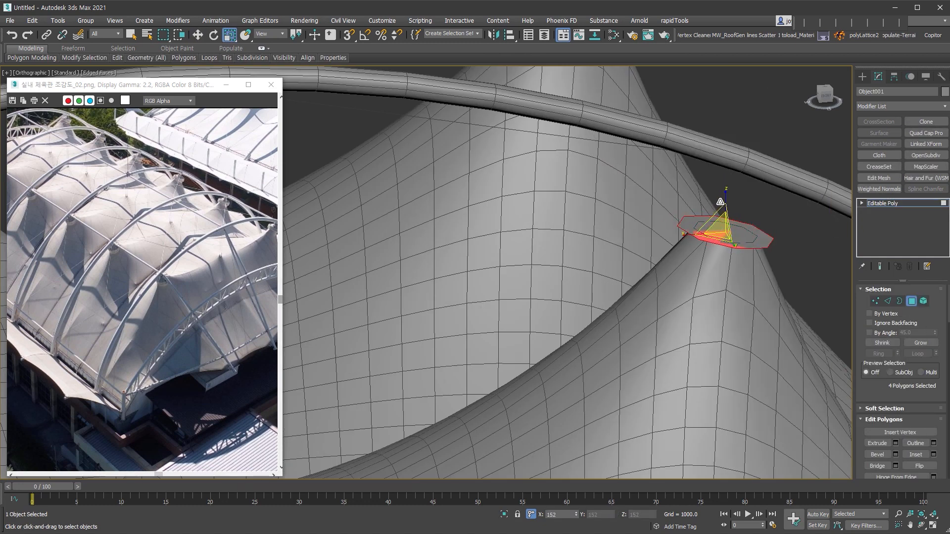
Thicken the peak caps with a Shell modifier using an outer amount of about 149.7
left_click(912, 303)
key("shift+s")
left_click_drag(933, 315, 934, 250)
scroll(752, 286, "down", 4)
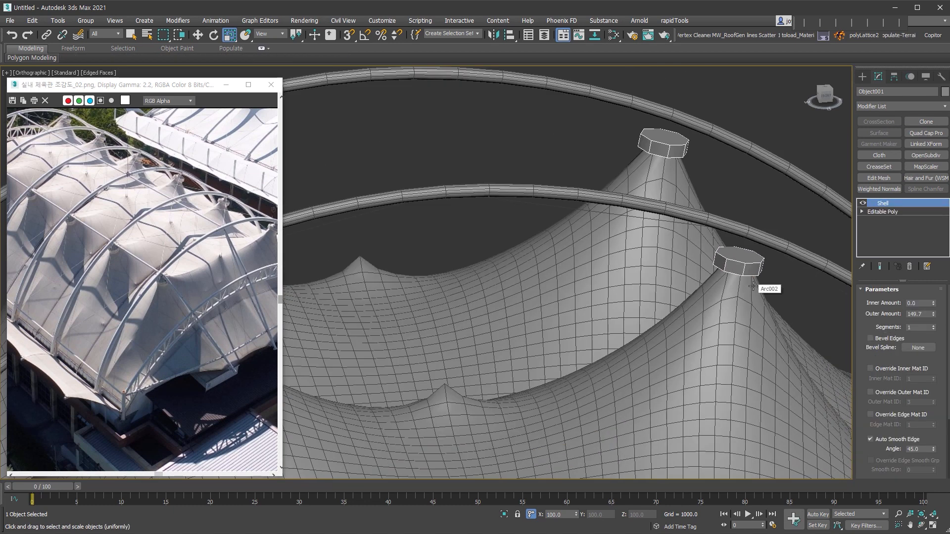
Set the Shell to select its inner and outer faces, then convert the caps to an editable poly
middle_click_drag(753, 286, 923, 460, "alt")
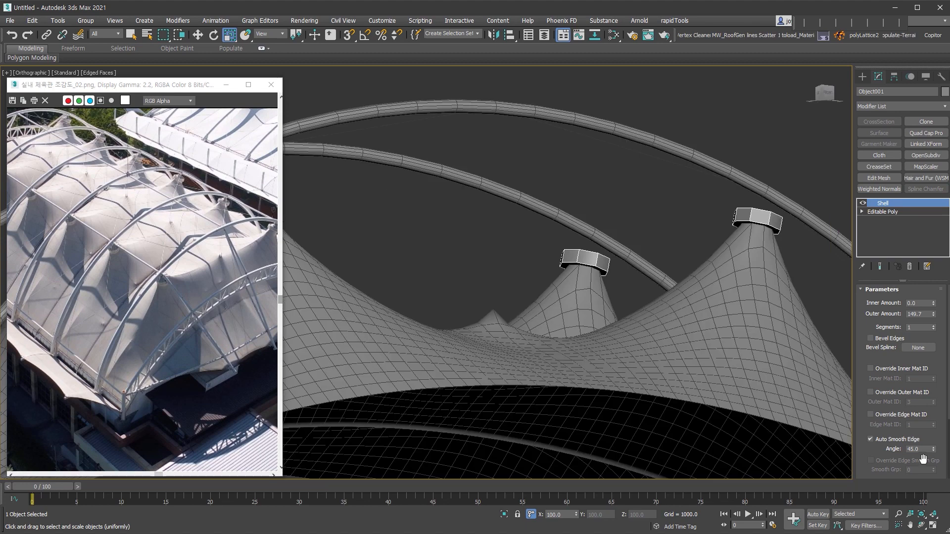
left_click_drag(937, 440, 938, 349)
left_click(871, 448)
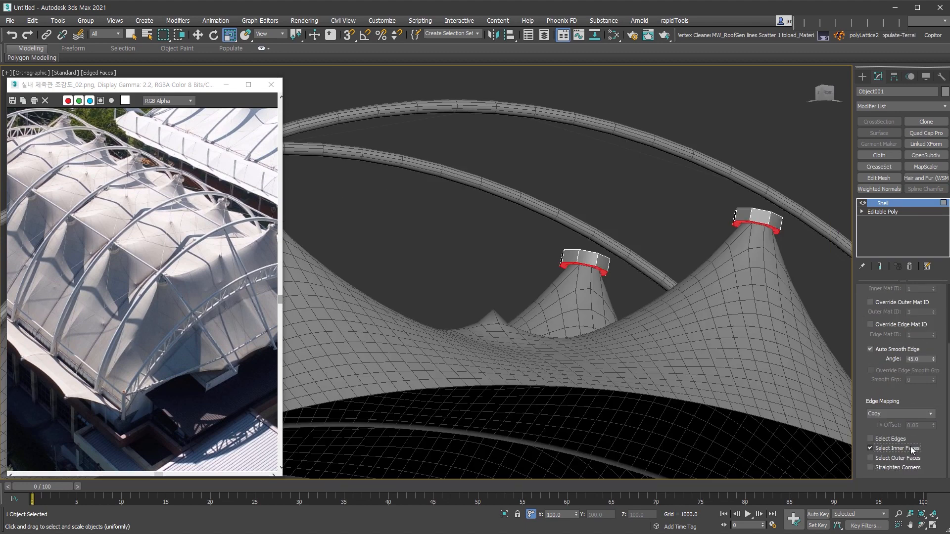
middle_click_drag(758, 253, 751, 308, "alt")
key("ctrl+e")
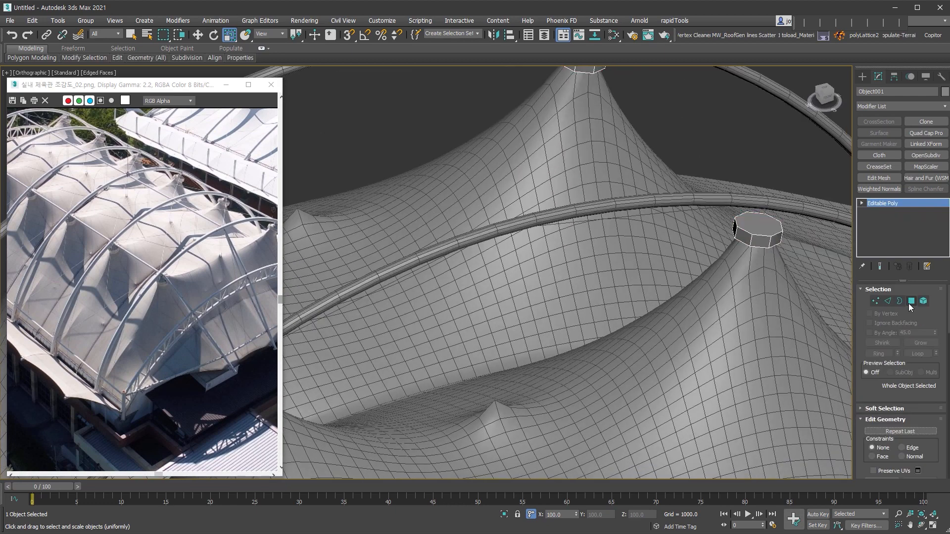
Inset the selected top and bottom faces of the caps and delete the inner polygons to open them into rings
left_click(911, 301)
scroll(763, 227, "up", 2)
middle_click_drag(763, 227, 762, 260, "alt")
scroll(762, 260, "up", 2)
right_click(753, 293)
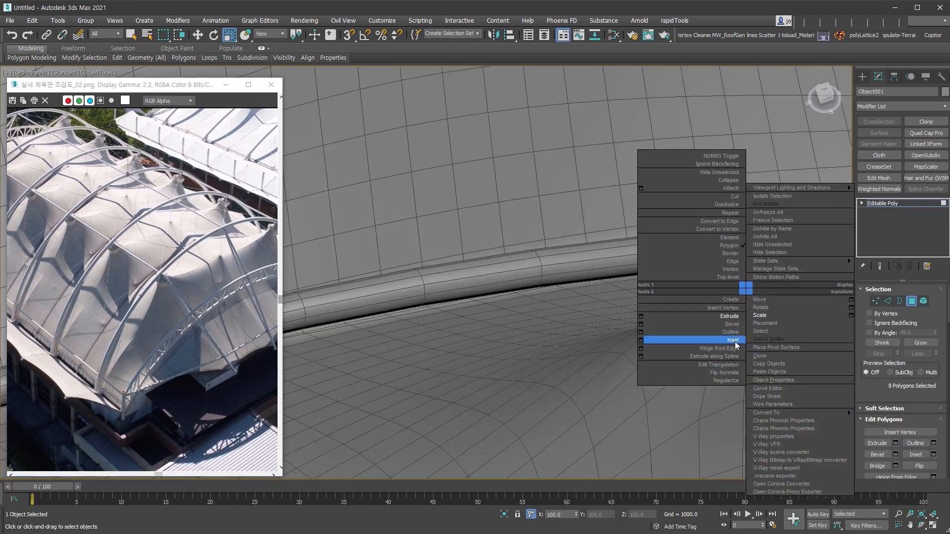
left_click(693, 338)
left_click_drag(721, 314, 749, 323)
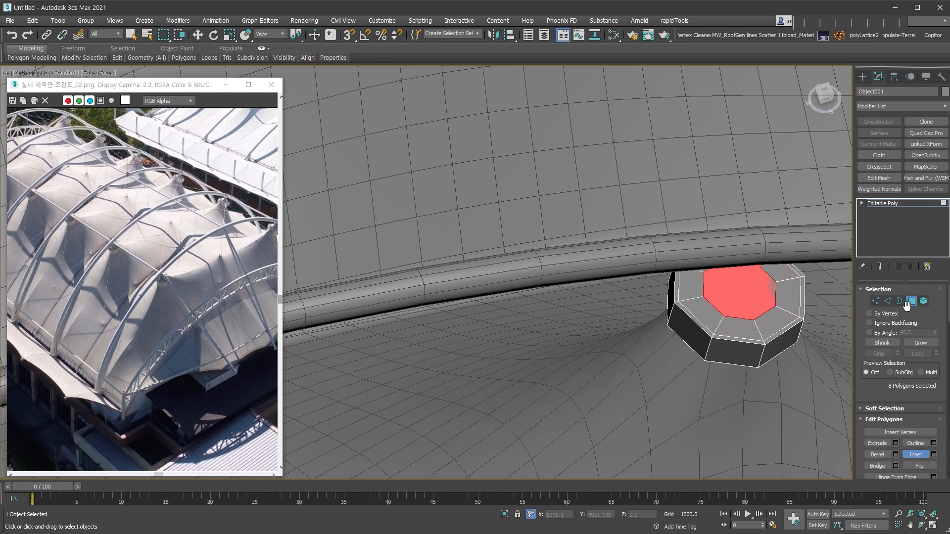
key("Delete")
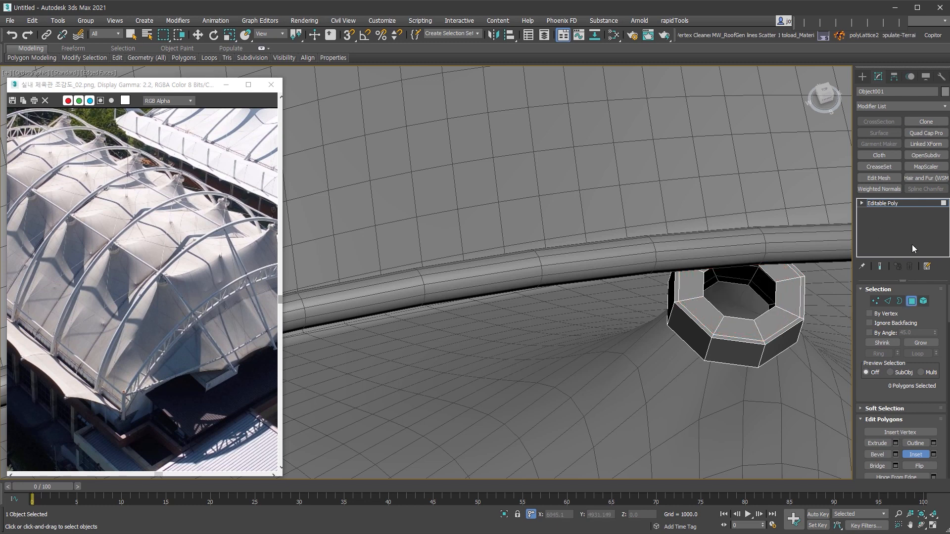
left_click(912, 302)
Select one vertical side edge on each of the four rings and extend the selection to all their side edges
key("w")
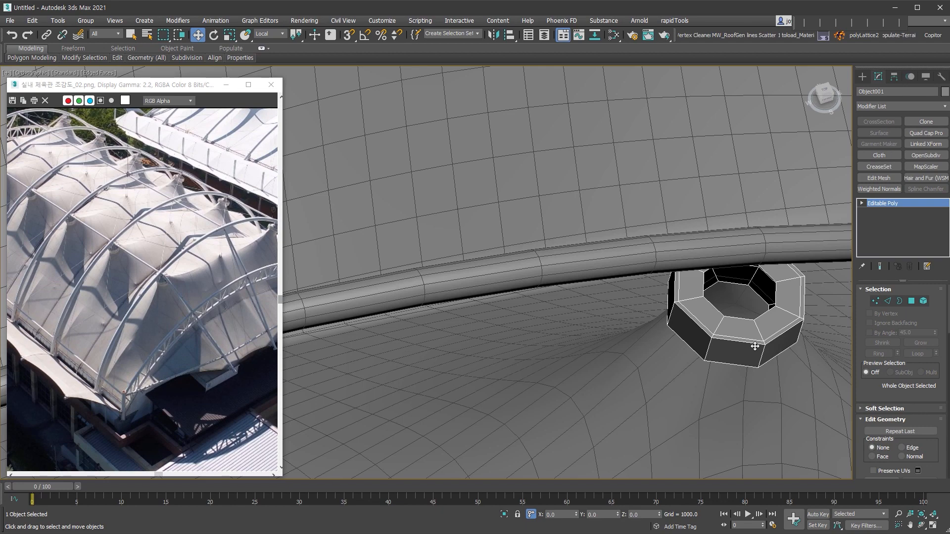
middle_click_drag(783, 359, 787, 184, "alt")
key("2")
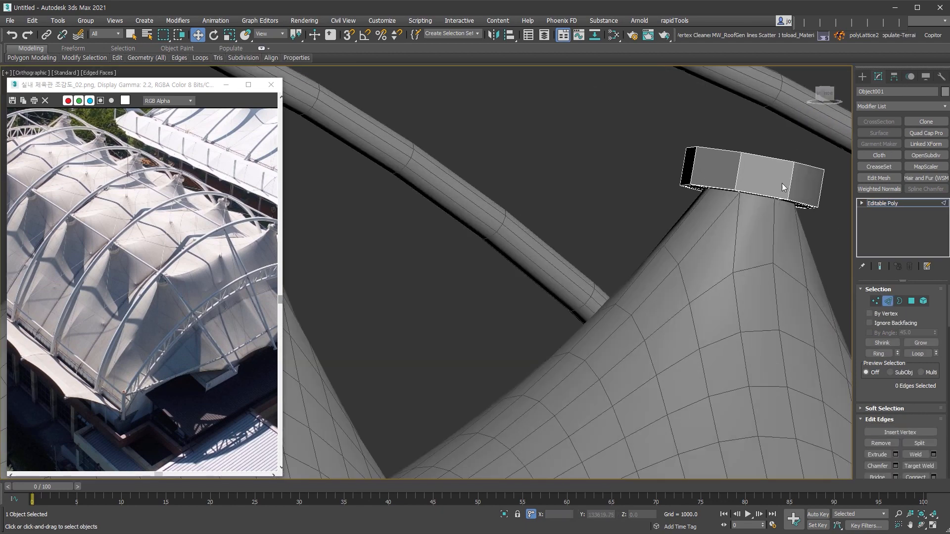
scroll(789, 183, "down", 2)
middle_click_drag(683, 183, 812, 212)
scroll(759, 212, "down", 2)
left_click(591, 188)
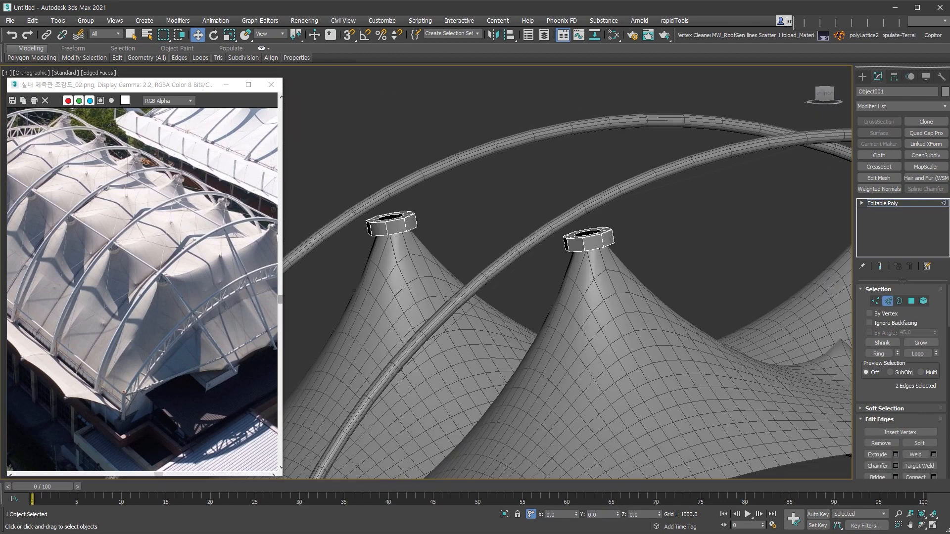
middle_click_drag(396, 232, 470, 223)
scroll(470, 222, "up", 4)
left_click(489, 207, "ctrl")
left_click(814, 250, "ctrl")
middle_click_drag(803, 331, 682, 330)
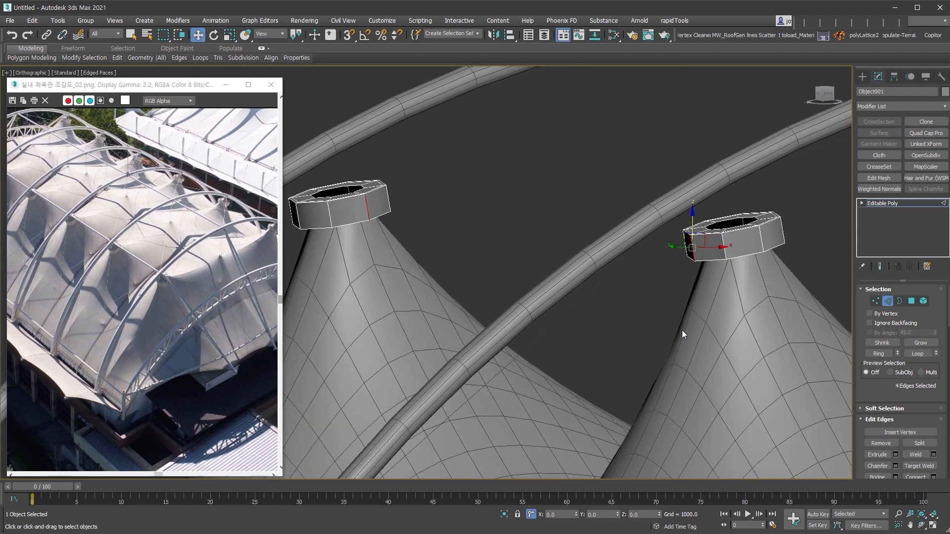
left_click(879, 353)
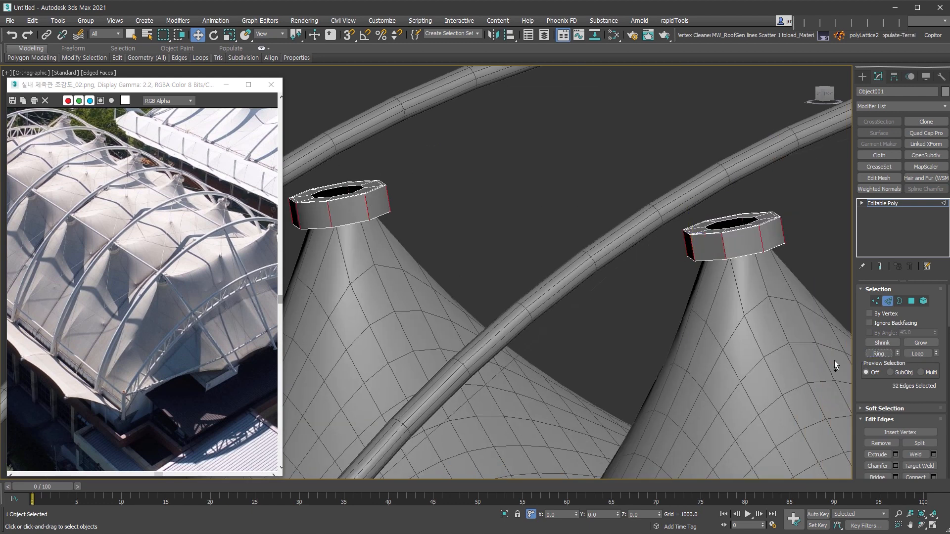
Connect the selected side edges with two loops pinched apart towards the upper and lower rims of the rings
scroll(746, 227, "up", 3)
right_click(762, 245)
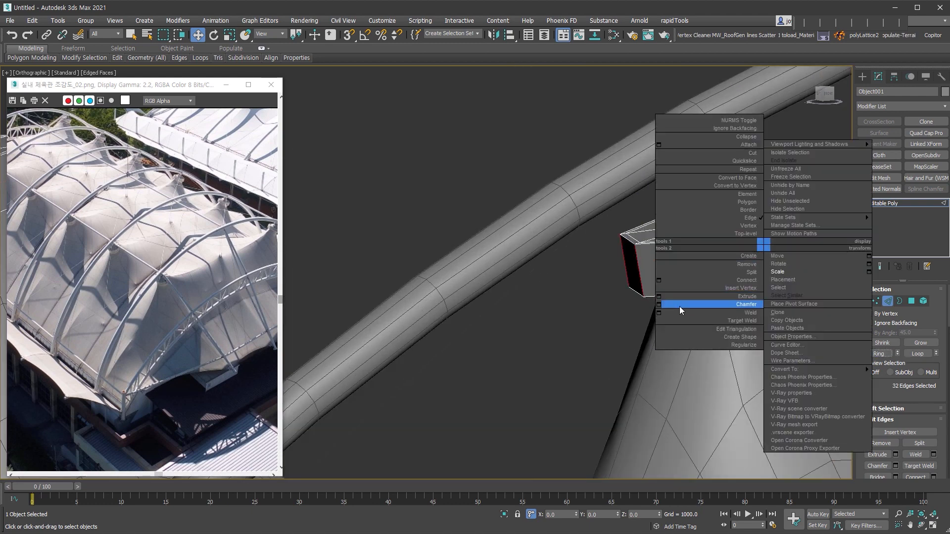
left_click(660, 280)
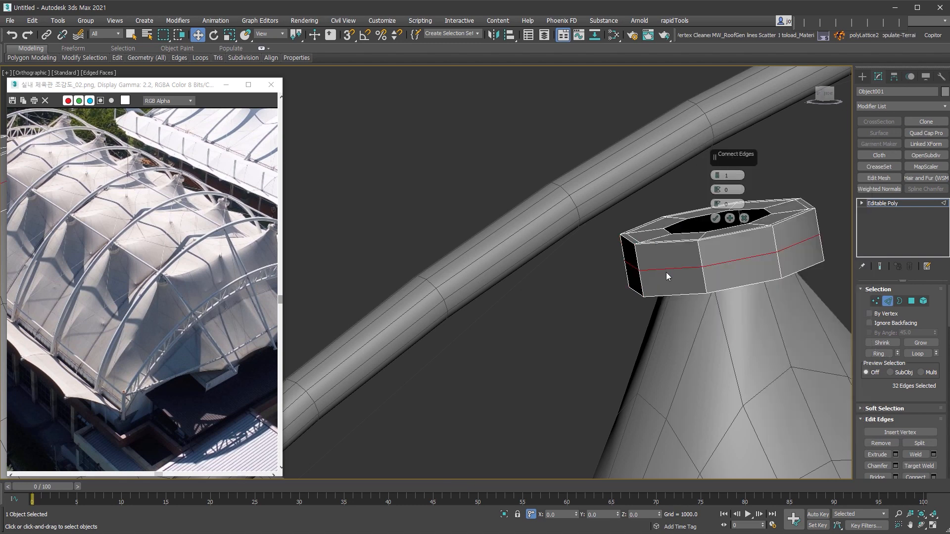
left_click(717, 174)
left_click_drag(719, 193, 759, 39)
left_click(716, 218)
left_click(888, 301)
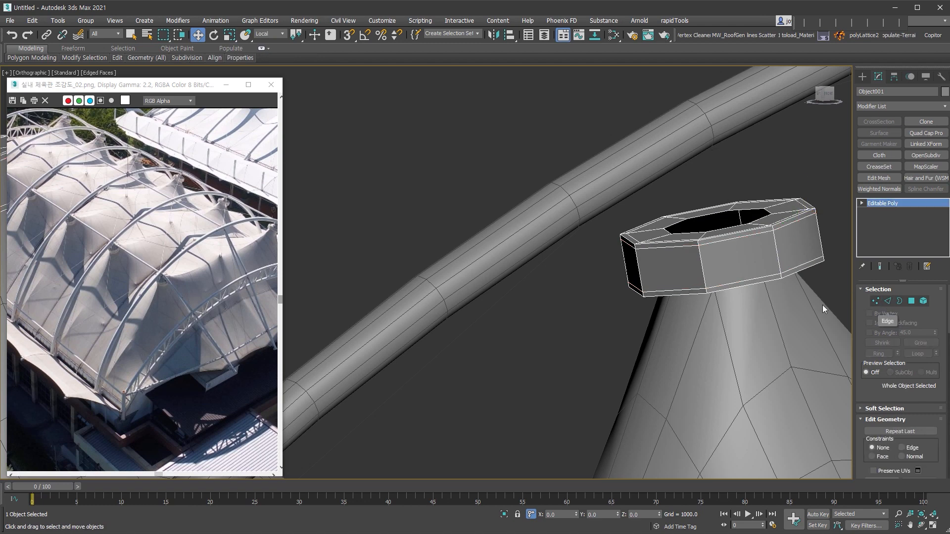
Smooth the rings with a TurboSmooth modifier at 2 iterations and collapse it into the editable poly
key("ctrl+t")
left_click(933, 305)
scroll(738, 273, "down", 5)
middle_click_drag(738, 273, 547, 198)
scroll(798, 221, "down", 5)
middle_click_drag(797, 221, 753, 240, "alt")
scroll(743, 231, "up", 3)
scroll(752, 240, "up", 4)
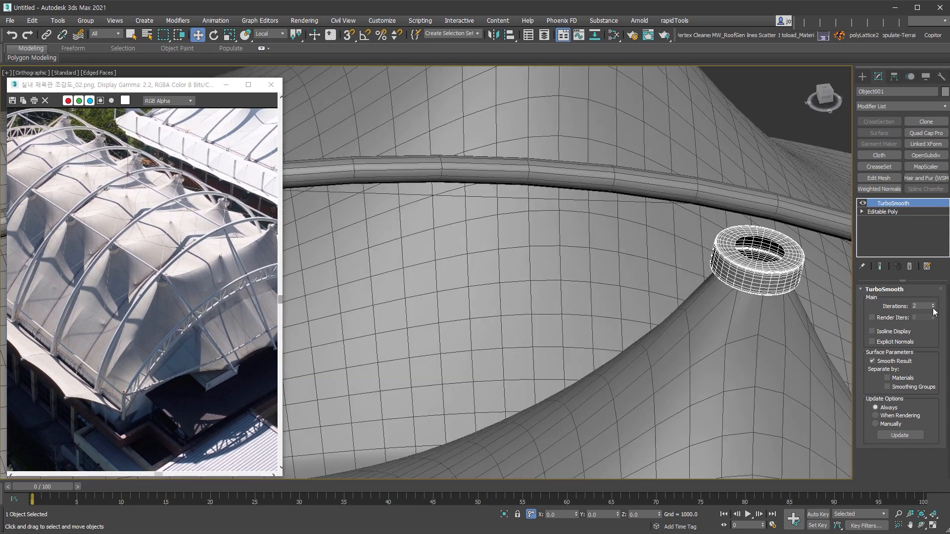
left_click(910, 266)
Cap the open inner border of each of the four rings and switch to editing the new cap polygons
left_click(899, 301)
left_click(772, 248)
scroll(588, 244, "down", 3)
left_click(639, 154, "ctrl")
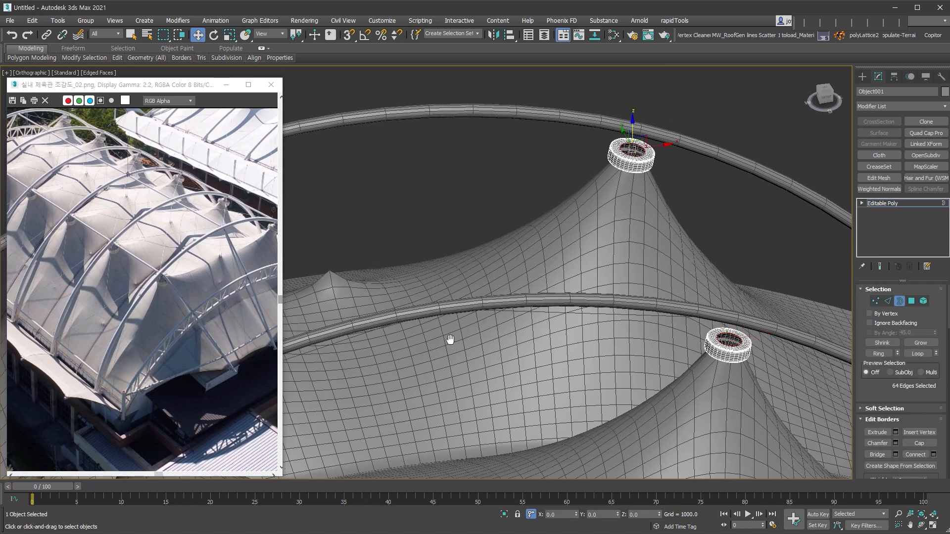
scroll(450, 346, "down", 3)
middle_click_drag(450, 346, 699, 269)
left_click(421, 193, "ctrl")
left_click(491, 326, "ctrl")
middle_click_drag(682, 365, 713, 353, "alt")
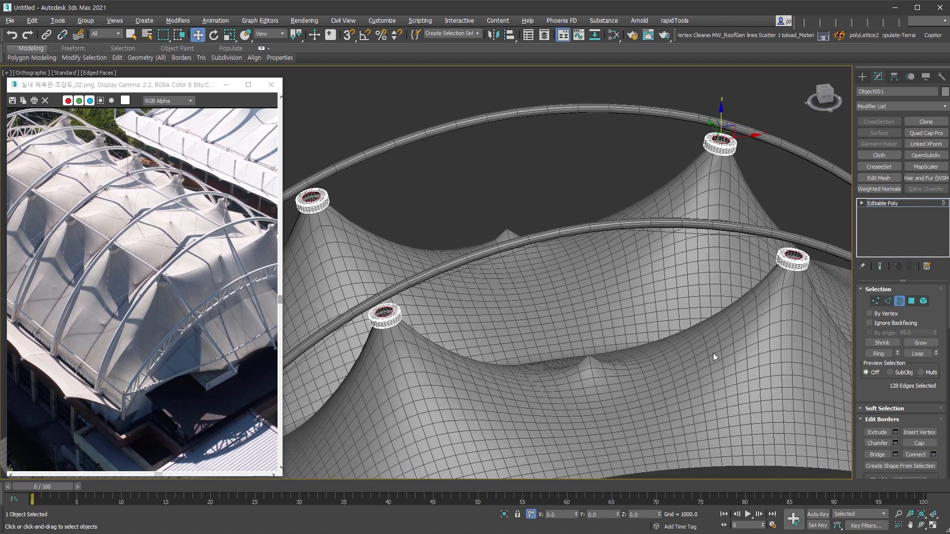
left_click(919, 443)
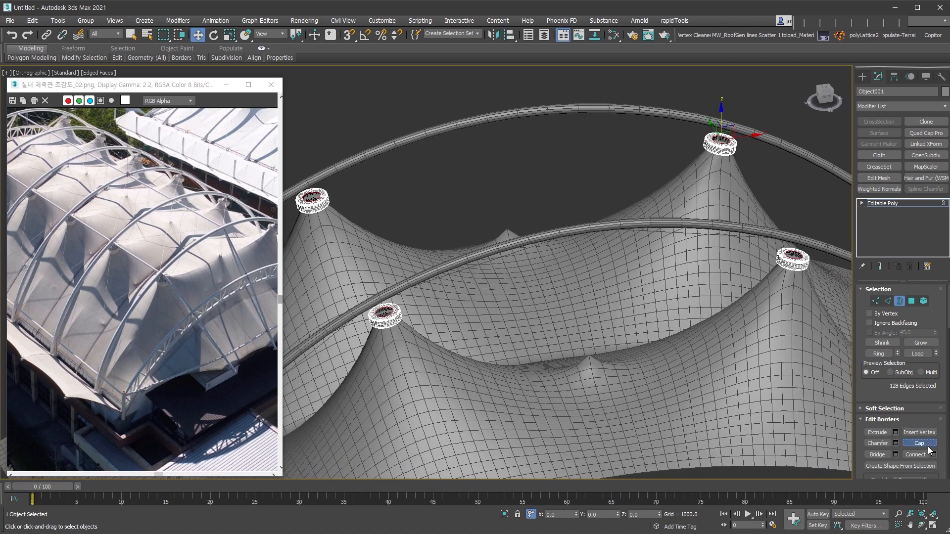
left_click(912, 302)
middle_click_drag(787, 263, 788, 245, "alt")
scroll(788, 245, "up", 3)
left_click_drag(778, 248, 783, 214)
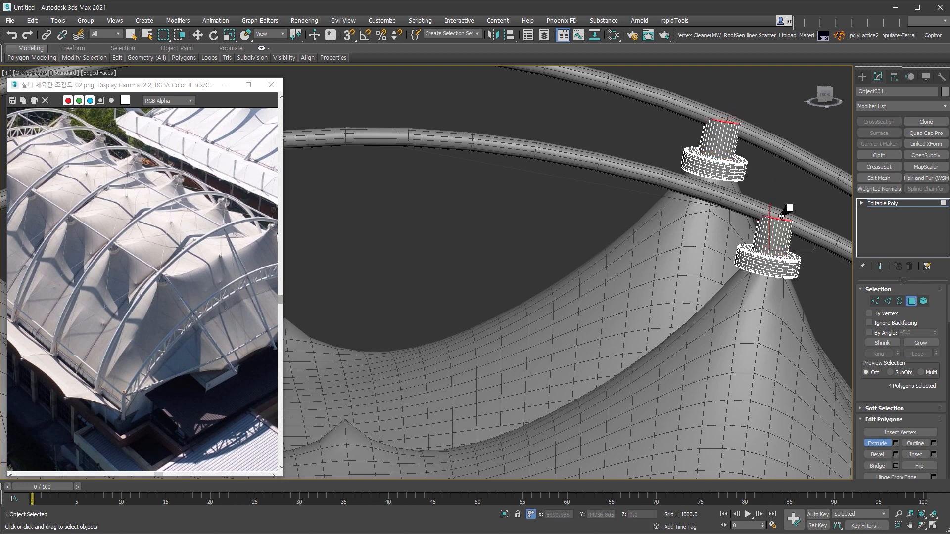
right_click(782, 216)
scroll(772, 220, "up", 3)
middle_click_drag(772, 221, 727, 285)
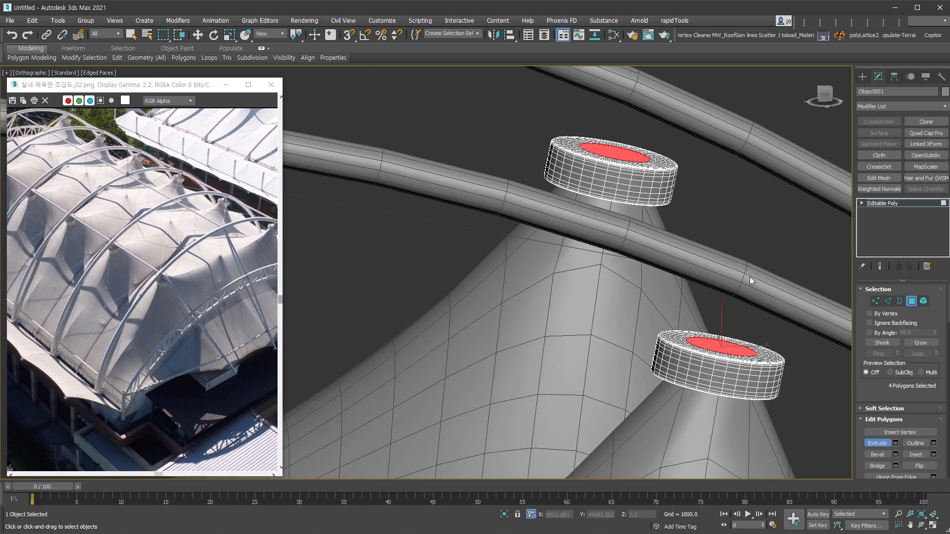
Inset the four selected cap polygons to form smaller circles at the ring centres
key("w")
middle_click_drag(734, 353, 736, 398, "alt")
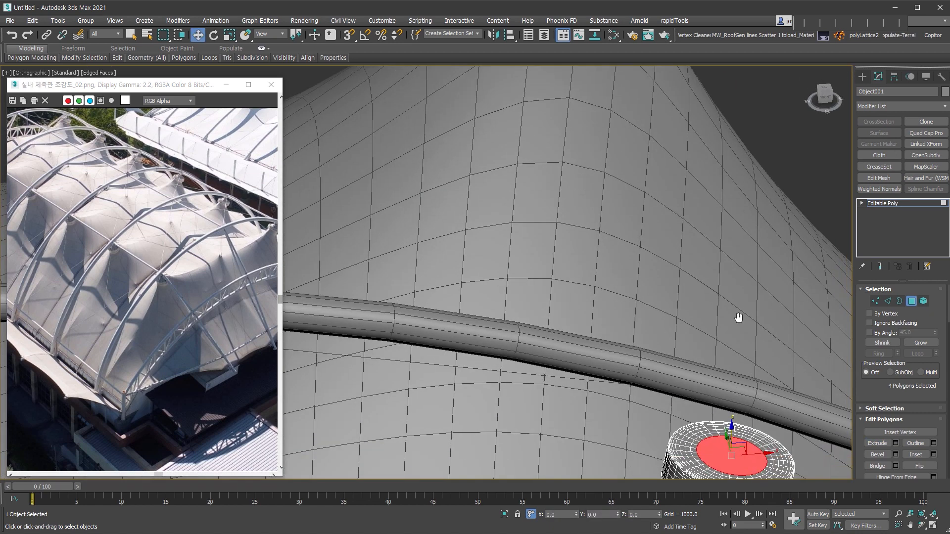
middle_click_drag(738, 318, 725, 218)
right_click(725, 338)
left_click(719, 390)
mouse_move(718, 338)
left_mouse_down()
mouse_move(716, 319)
mouse_move(715, 345)
left_mouse_up()
Extrude the four inset circles upward into short posts reaching towards the arches
key("w")
right_click(726, 329)
left_click(720, 357)
left_click_drag(734, 290, 751, 253)
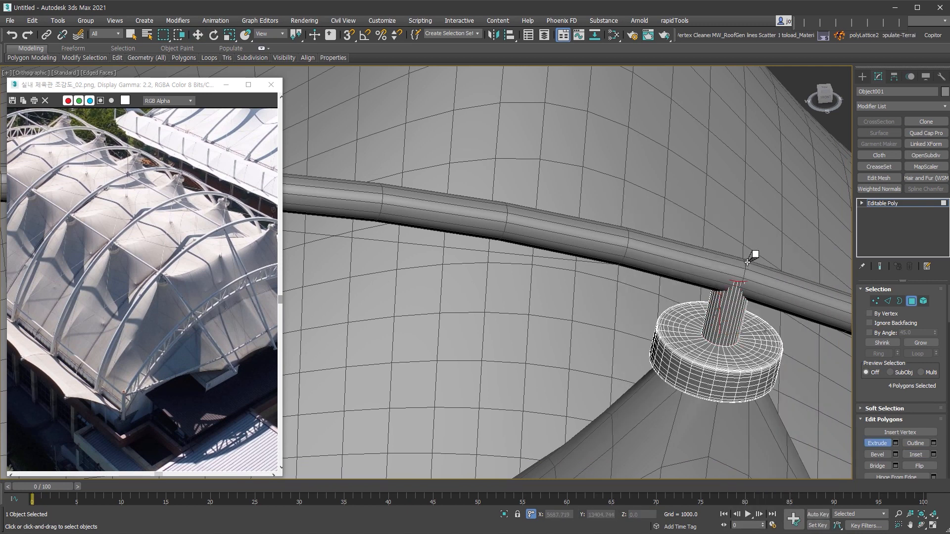
left_click(912, 303)
Select the two arch pipes and set their radial rendering thickness to 180
scroll(661, 274, "down", 6)
left_click(733, 208)
left_click(745, 178)
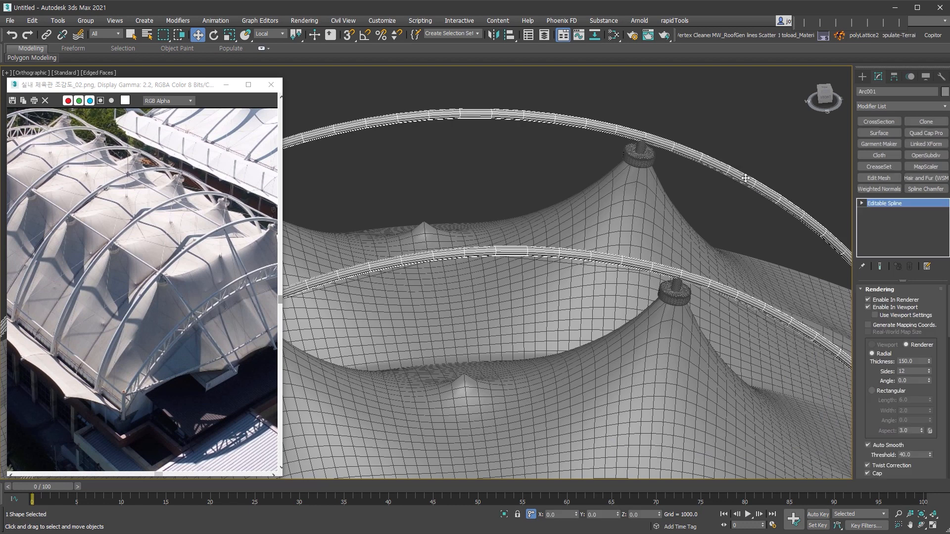
double_click(914, 362)
type("180")
key("Return")
Set the arches' interpolation steps to 0, apply Normalize Spline with a knot count of 100, and collapse to an editable spline
scroll(878, 425, "down", 5)
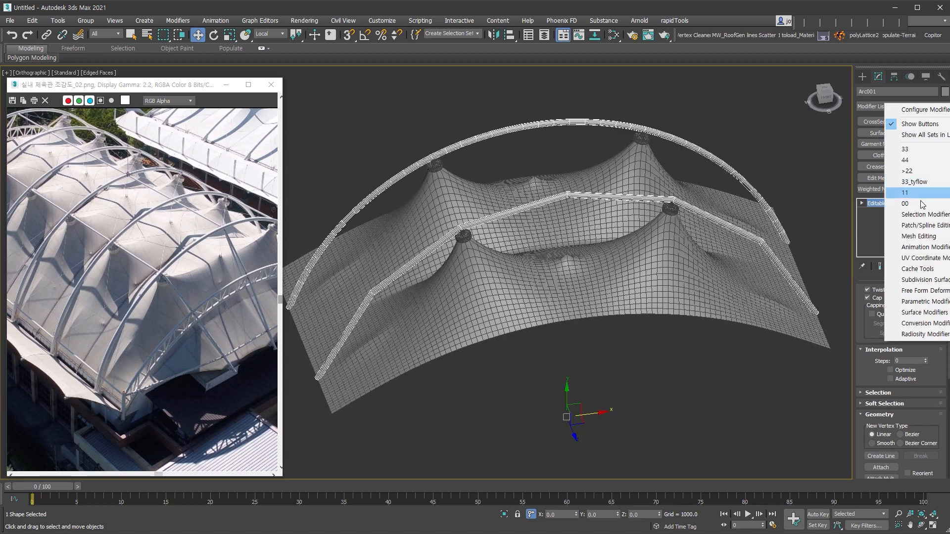
left_click(923, 203)
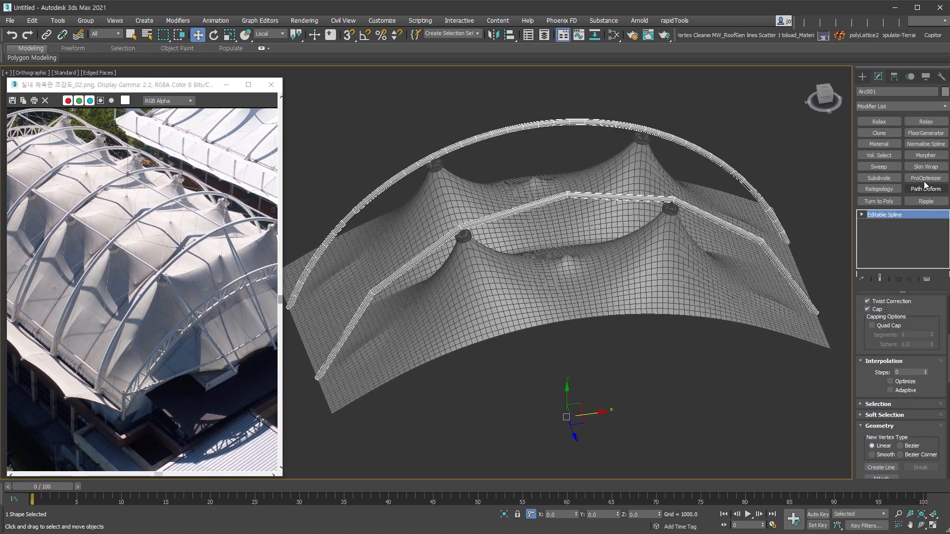
left_click(935, 144)
left_click_drag(908, 317, 928, 483)
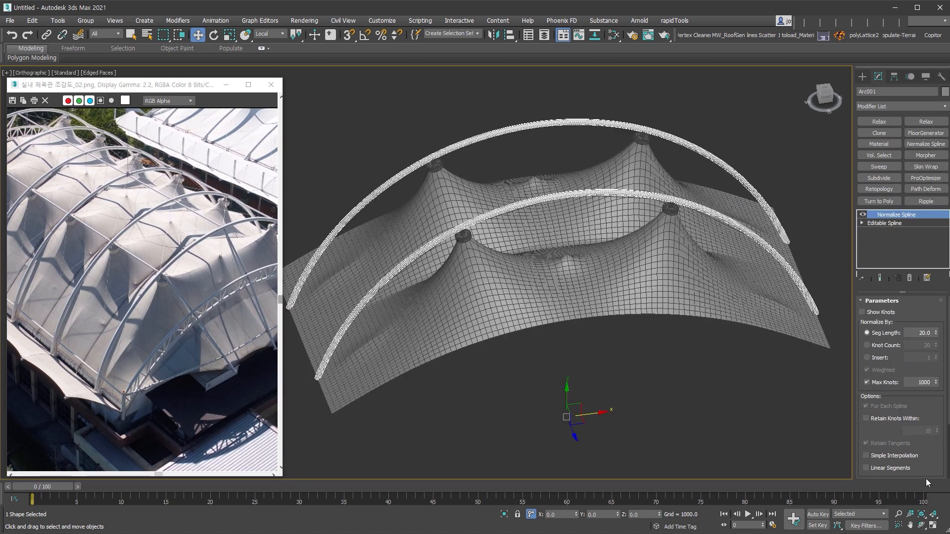
left_click(879, 347)
type("50")
key("Return")
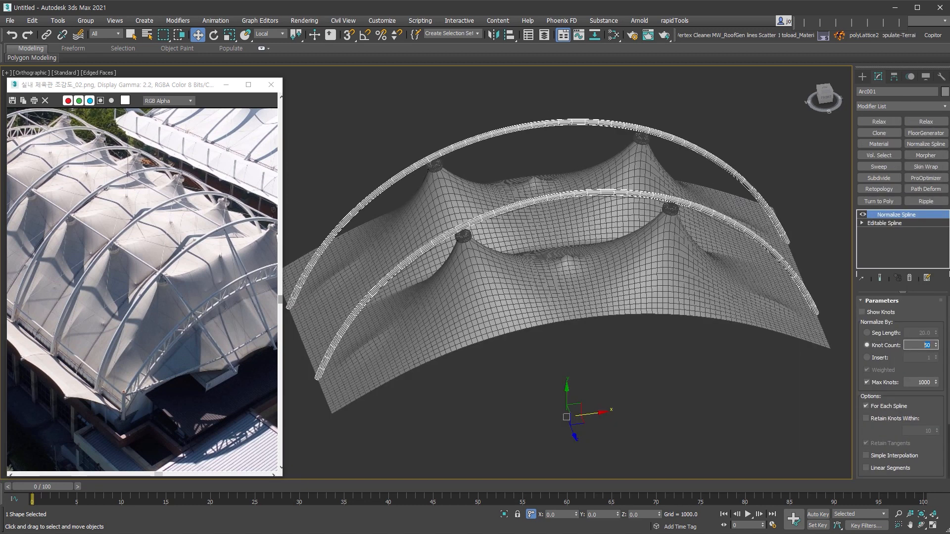
type("100")
key("Return")
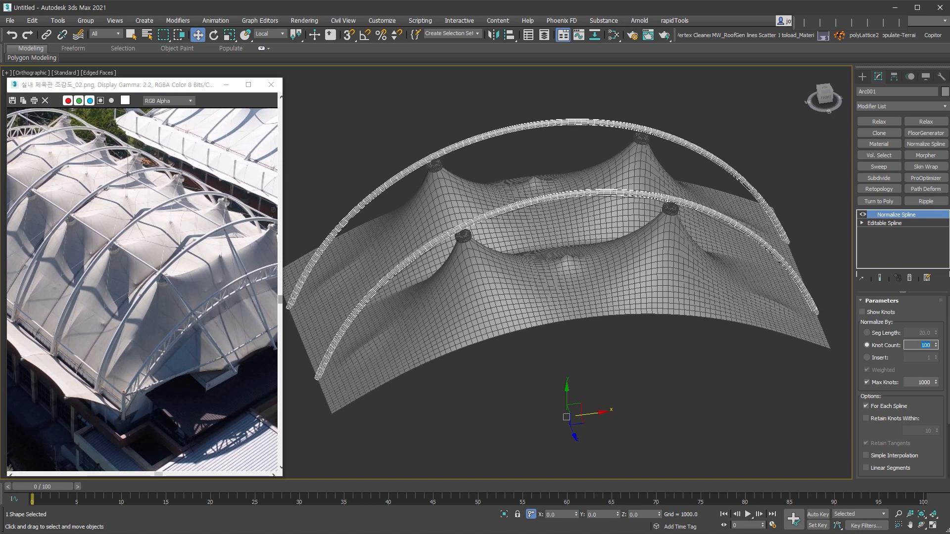
left_click(775, 289)
middle_click_drag(774, 289, 602, 331, "alt")
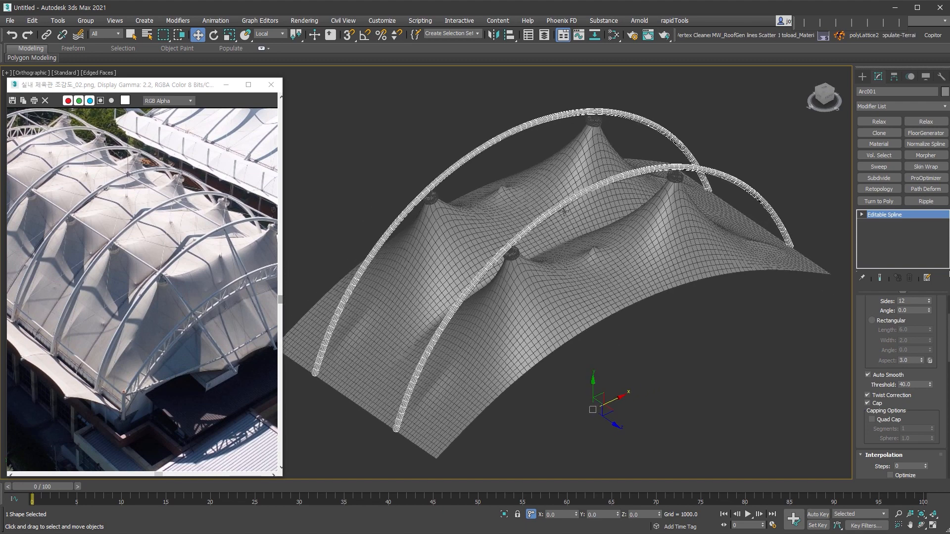
Extrude the thin arc spline by -4000 to form a strip between the two arches and convert it to an editable poly
left_click(584, 196)
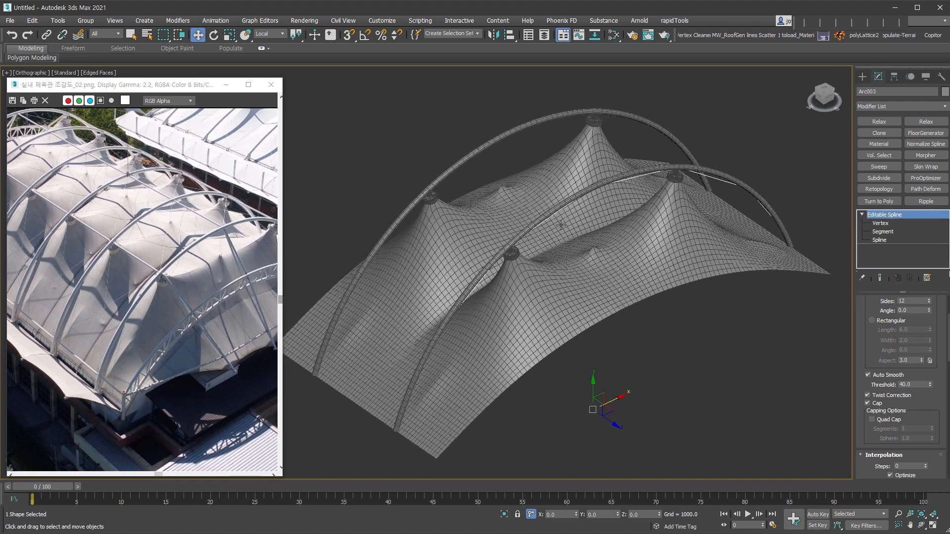
middle_click_drag(569, 218, 609, 254, "alt")
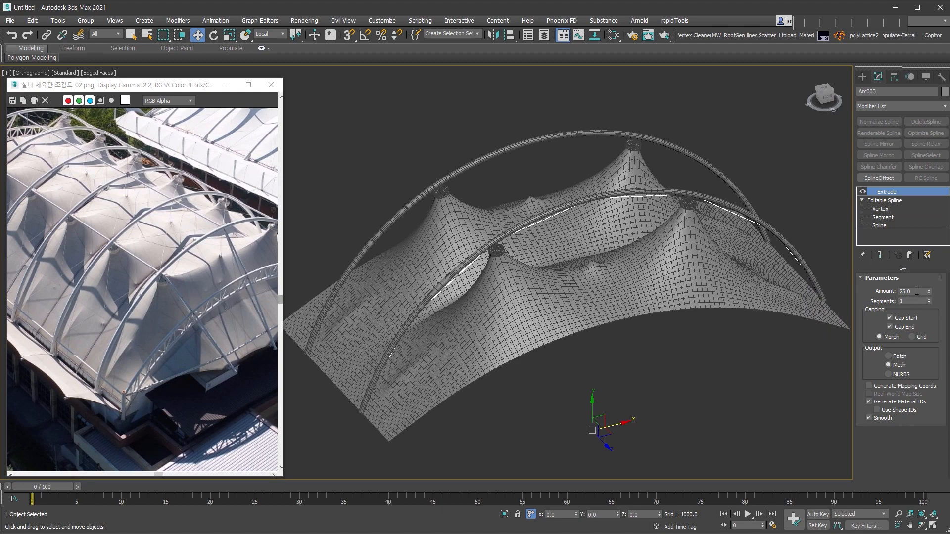
double_click(911, 291)
type("-4000")
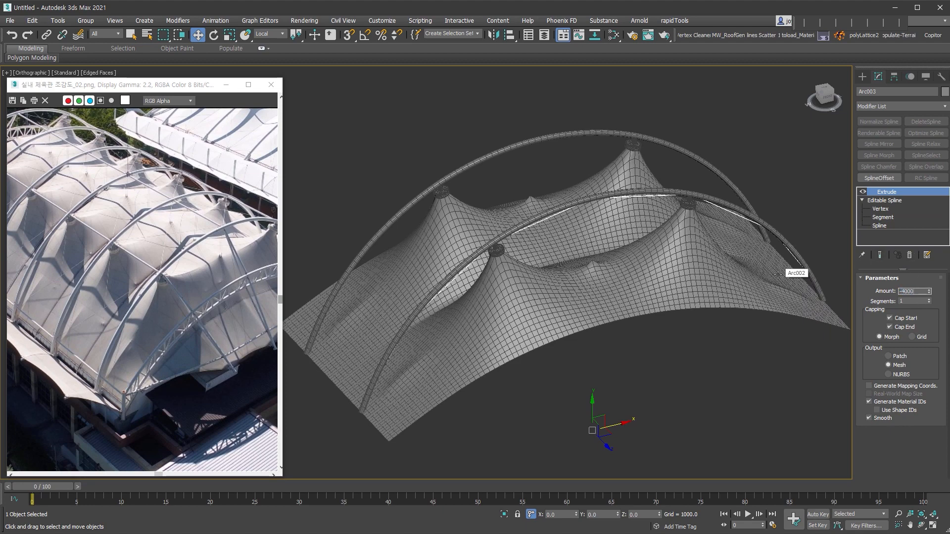
key("Return")
middle_click_drag(624, 274, 697, 335, "alt")
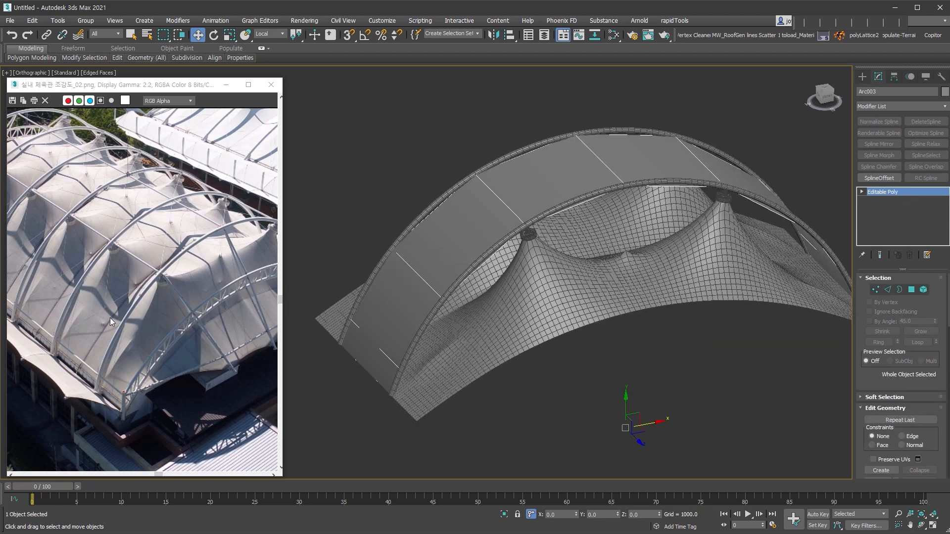
Remove the surplus cross edges near the ends of the arched strip
left_click(888, 289)
left_click(428, 268)
middle_click_drag(594, 257, 772, 278, "alt")
left_click(762, 350, "ctrl")
left_click(881, 432)
middle_click_drag(767, 376, 785, 286, "alt")
left_click(437, 375)
middle_click_drag(521, 360, 735, 346, "alt")
key("BackSpace")
Select the ring of cross edges on the strip and create a linear shape from them
left_click(470, 385)
key("alt+r")
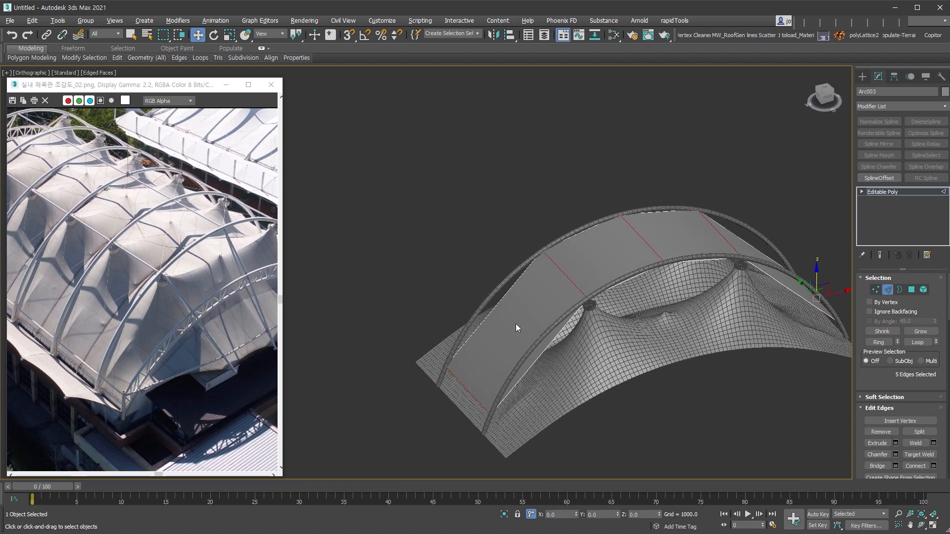
left_click_drag(897, 378, 896, 214)
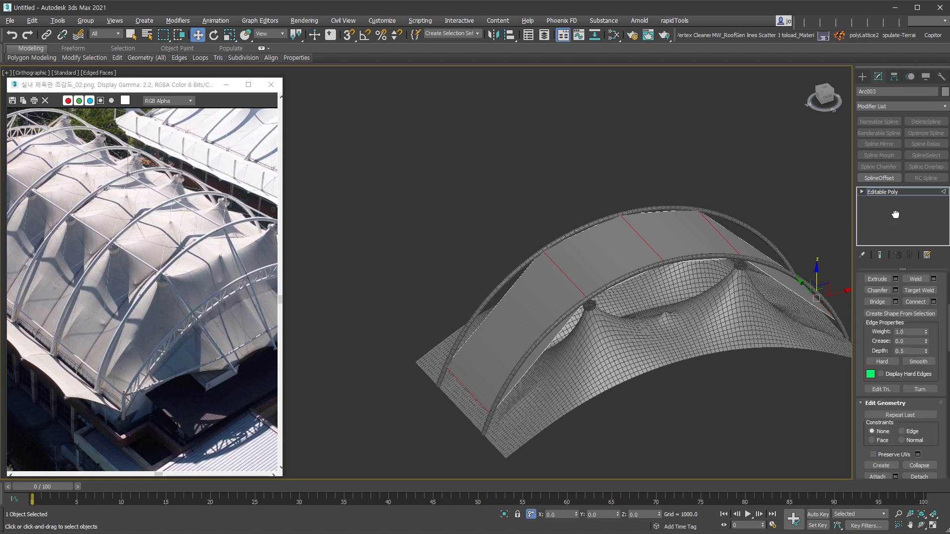
left_click(928, 316)
left_click(506, 275)
left_click(468, 289)
Generate a diagonal topology pattern on the arched strip
key("6")
left_click(17, 57)
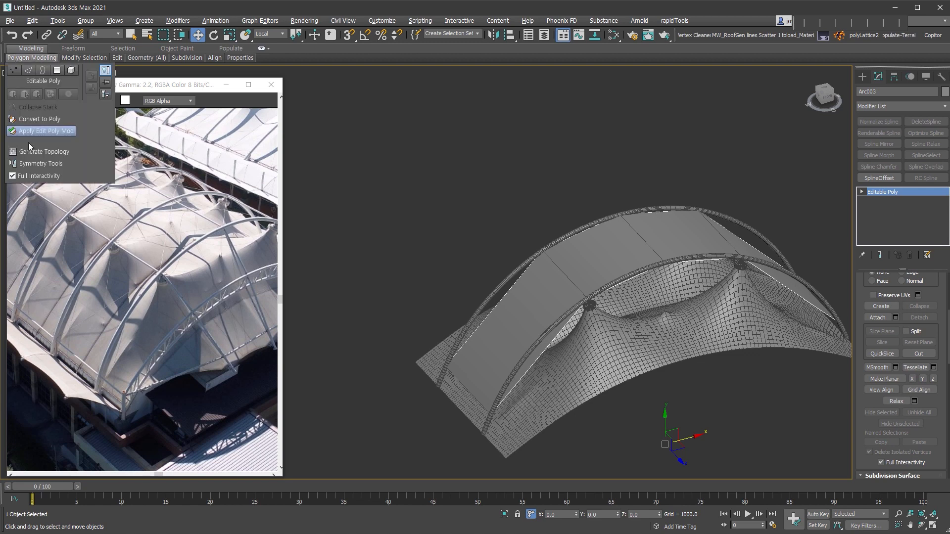
left_click(30, 152)
left_click(118, 122)
Create a linear shape from the diagonal edges crossing the strip's panels
left_click(862, 191)
left_click(879, 209)
middle_click_drag(609, 297, 546, 303, "alt")
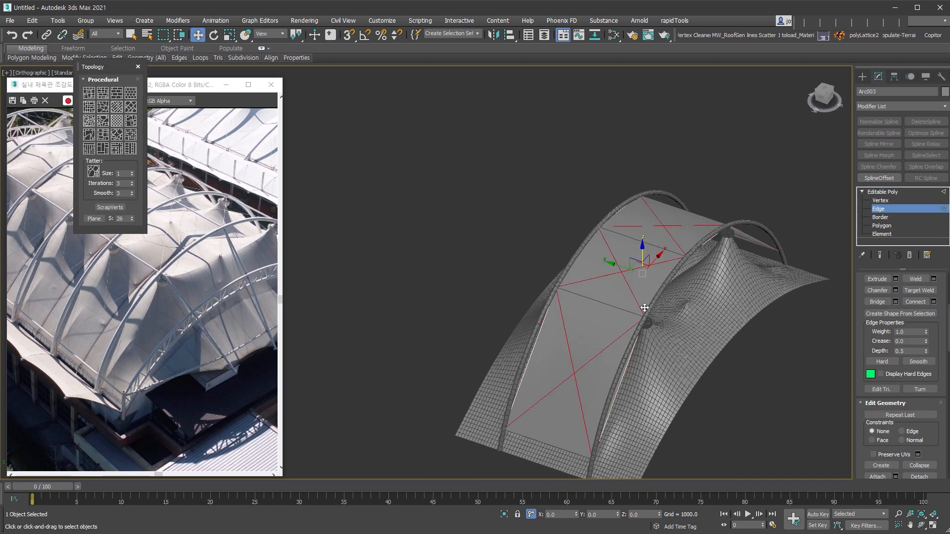
left_click(900, 313)
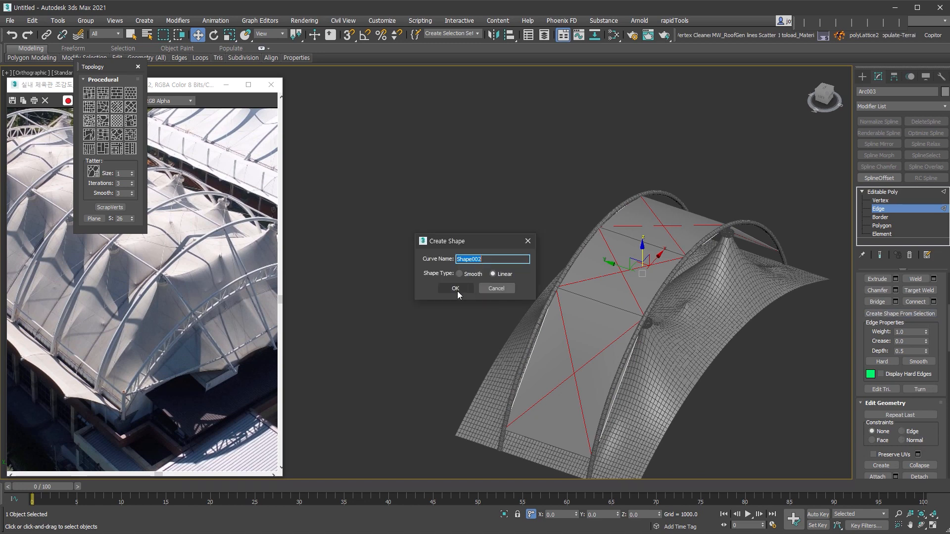
left_click(457, 291)
key("2")
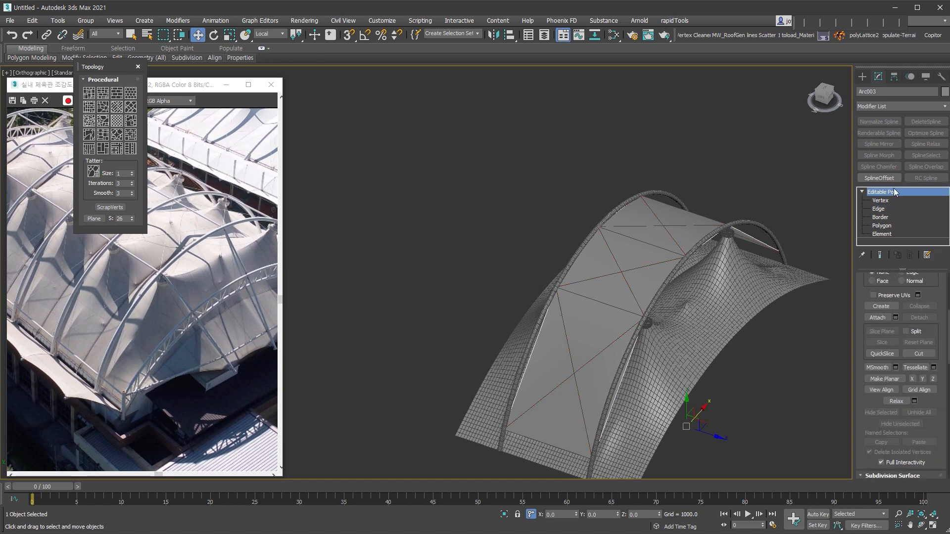
Delete the strip, then enable the diagonal brace spline in renderer and viewport with a radial thickness of about 31
left_click(801, 220)
middle_click_drag(801, 219, 528, 215, "alt")
left_click(527, 191)
left_click(913, 288)
left_click(912, 296)
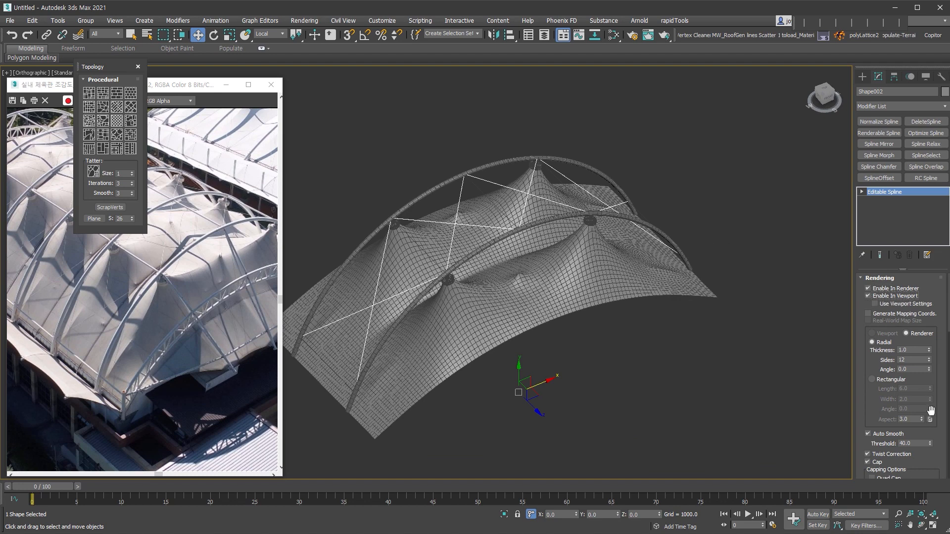
left_click_drag(929, 349, 943, 350)
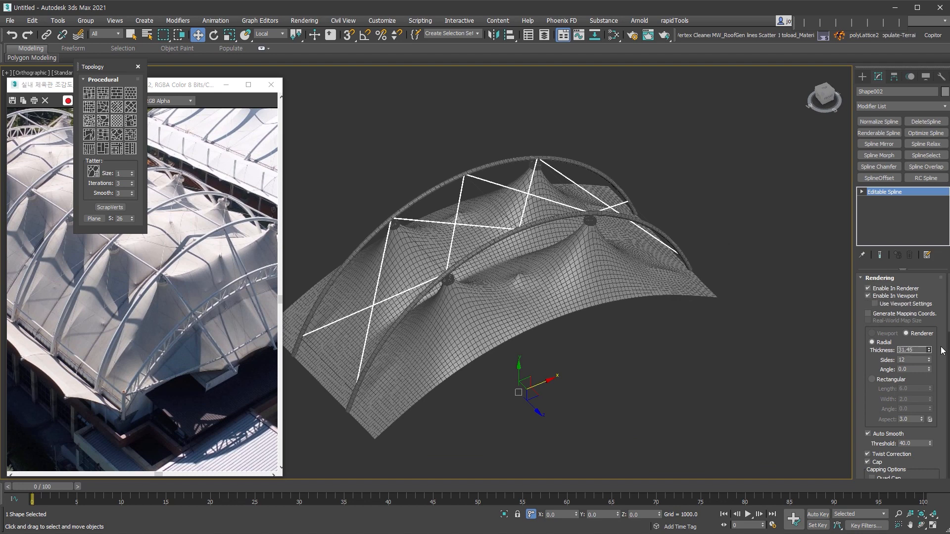
Enable the straight crossbar spline between the arches in renderer and viewport with a radial thickness of 104.2
left_click(781, 234)
left_click(336, 373)
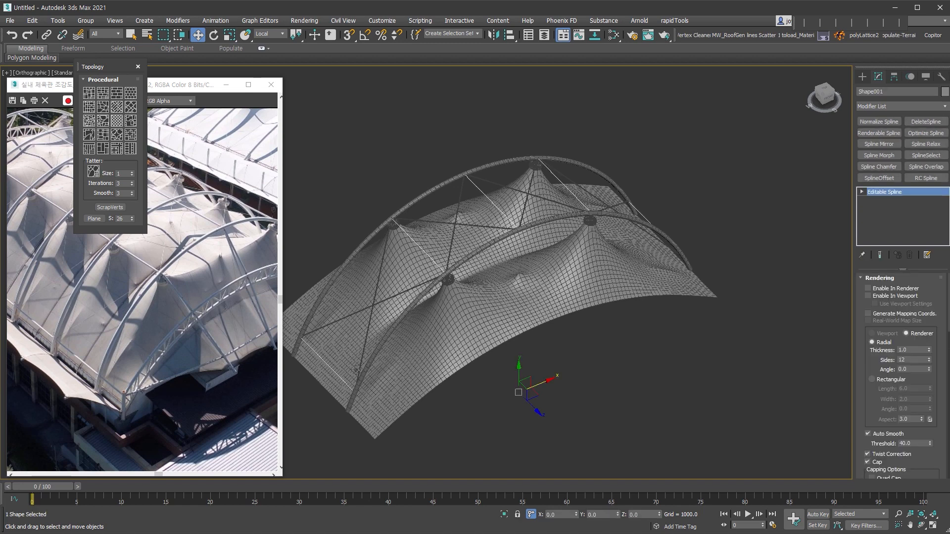
left_click(910, 290)
left_click_drag(929, 350, 915, 376)
scroll(527, 122, "up", 5)
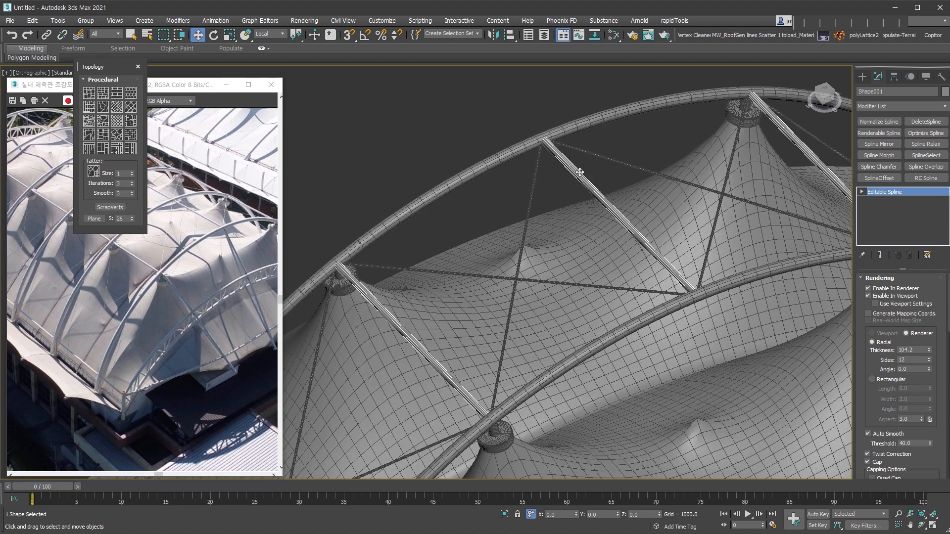
Examine the braced arches and the membrane roof from several angles, switching the view to perspective and selecting the membrane
scroll(577, 170, "down", 8)
left_click(774, 374)
mouse_move(577, 169)
middle_mouse_down("alt")
mouse_move(774, 374)
mouse_move(601, 222)
mouse_move(572, 171)
middle_mouse_up("alt")
scroll(571, 171, "up", 4)
left_click(606, 247)
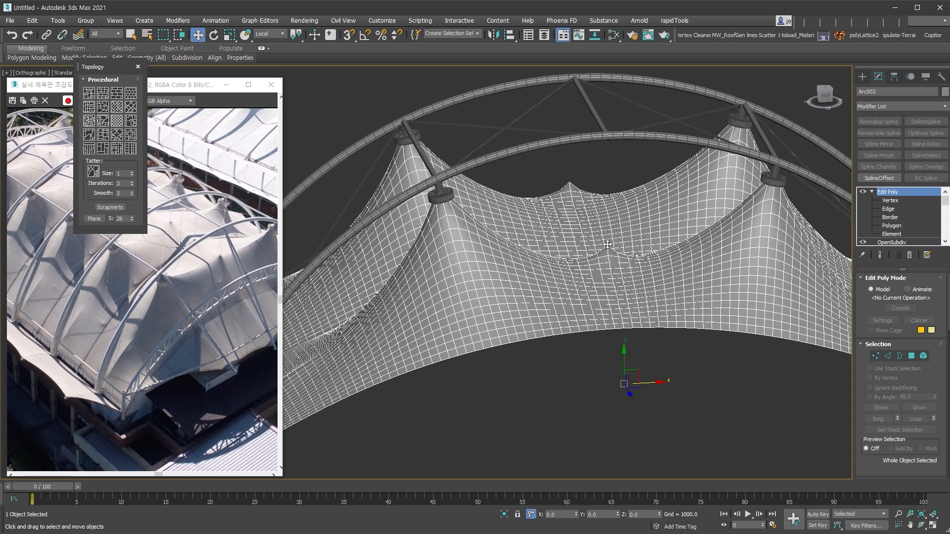
scroll(541, 206, "down", 5)
middle_click_drag(541, 206, 544, 330, "alt")
key("p")
left_click(688, 284)
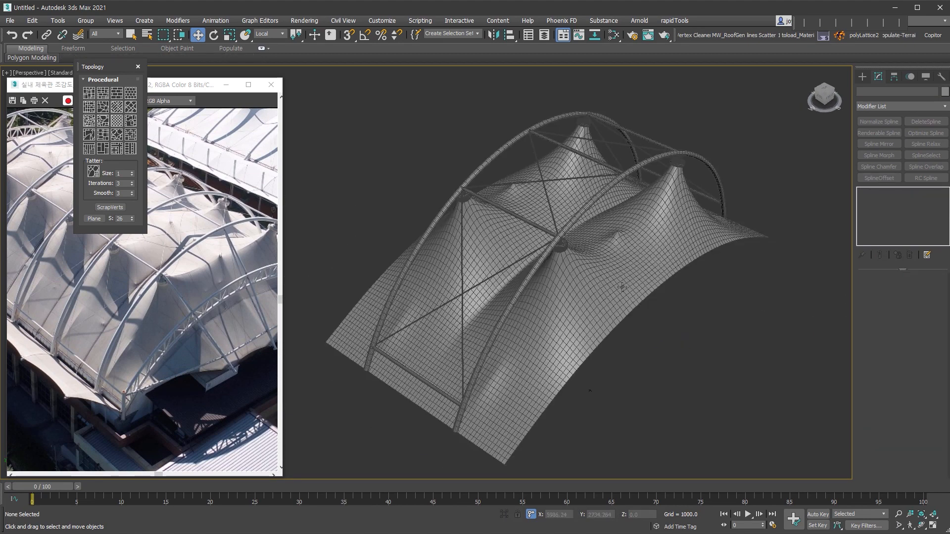
left_click(604, 301)
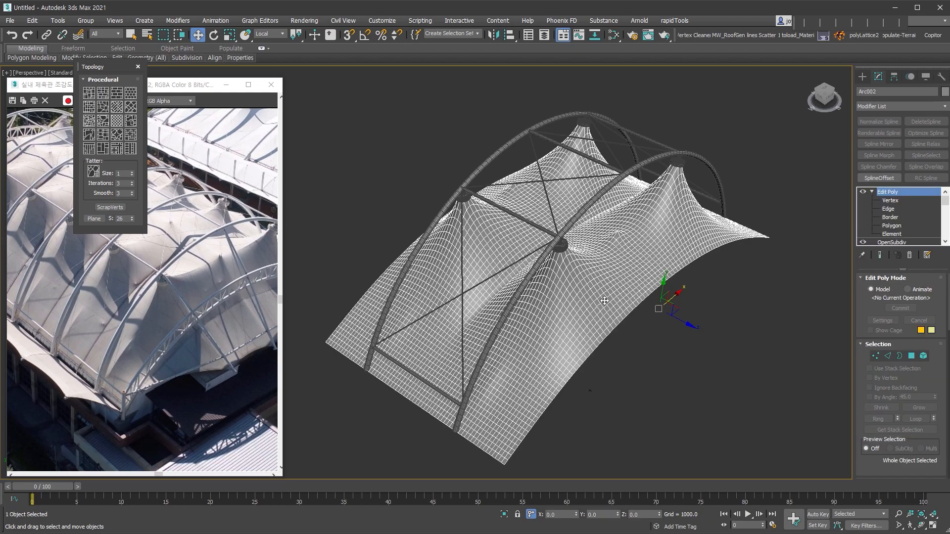
middle_click_drag(589, 297, 571, 289, "alt")
left_click(670, 362)
left_click(627, 269)
middle_click_drag(627, 269, 642, 280, "alt")
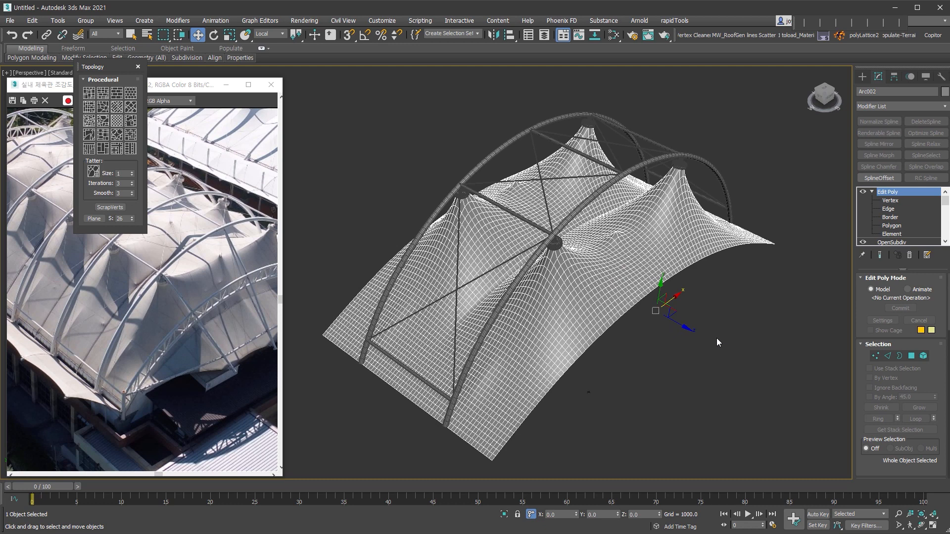